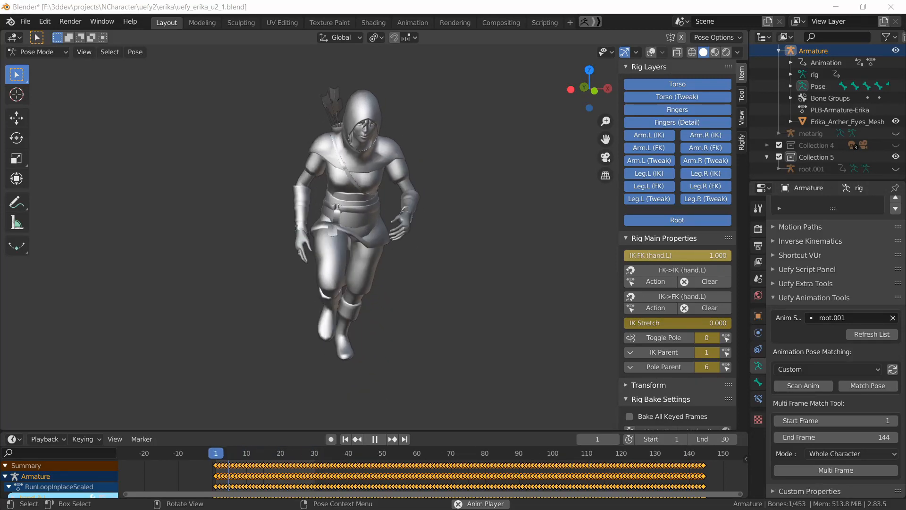
# - Show the viewport overlays on the running character, stop the playback and go to frame 24
pyautogui.click(650, 52)
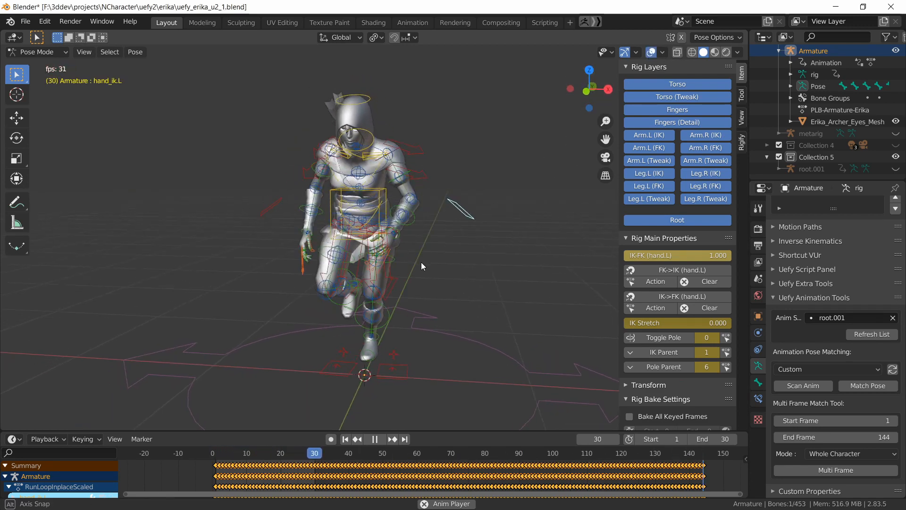
pyautogui.moveTo(414, 261); pyautogui.dragTo(452, 273, button='middle')
pyautogui.press('space')
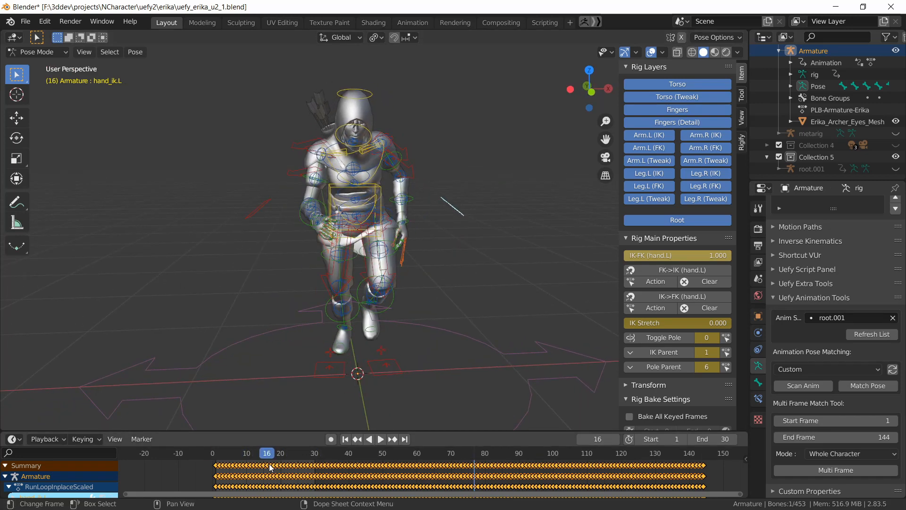
pyautogui.moveTo(273, 455); pyautogui.dragTo(293, 455)
pyautogui.moveTo(257, 333); pyautogui.dragTo(276, 333, button='middle')
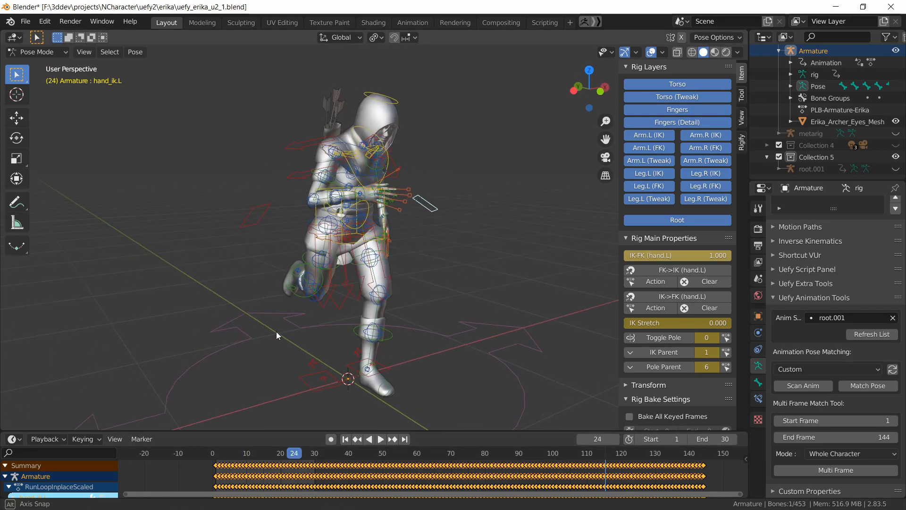
# - Try rotating the chest control freely at frame 24
pyautogui.click(354, 172)
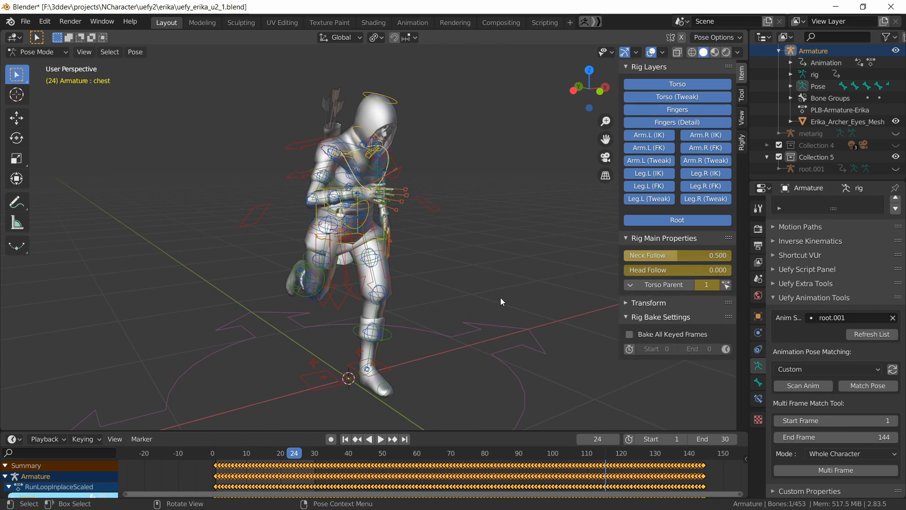
pyautogui.press('r')
pyautogui.press('r')
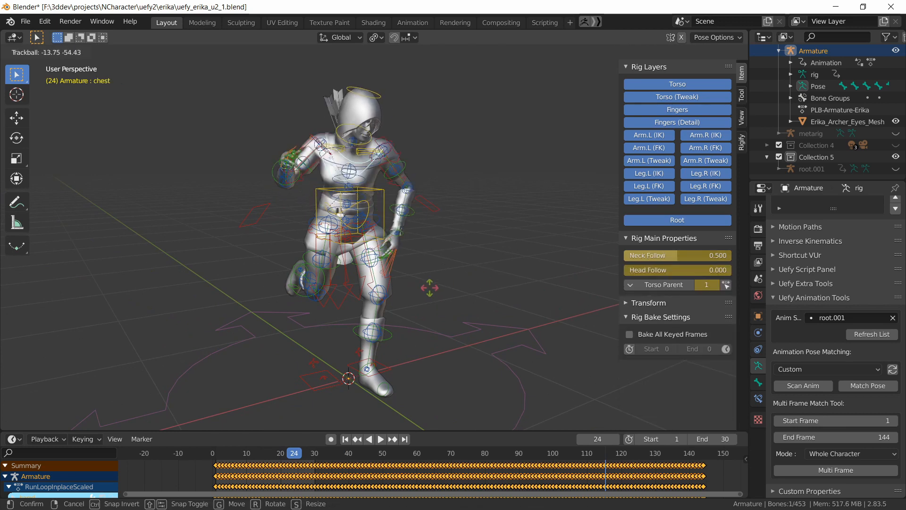
pyautogui.click(230, 241)
# - Snap the right hand's IK control to its FK pose, set IK-FK to 0.000 and move the hand outward from the body
pyautogui.click(253, 218)
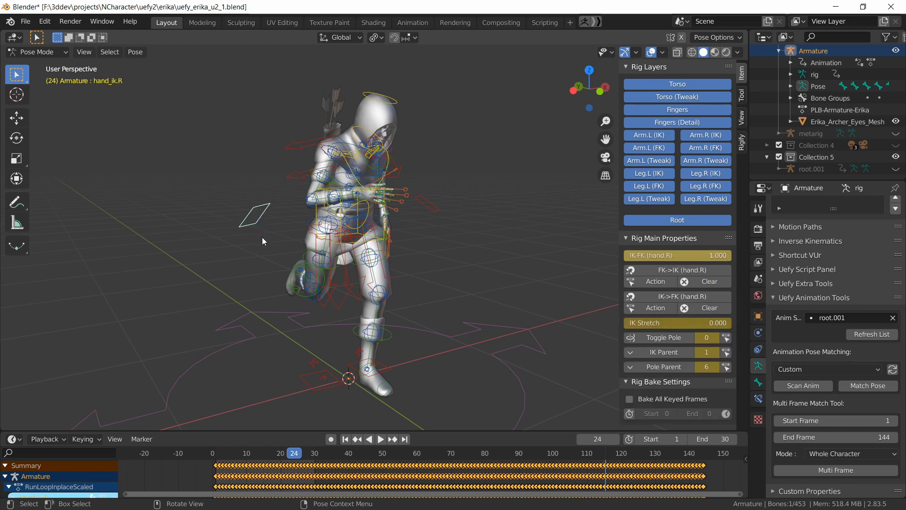
pyautogui.moveTo(262, 237); pyautogui.dragTo(270, 265, button='middle')
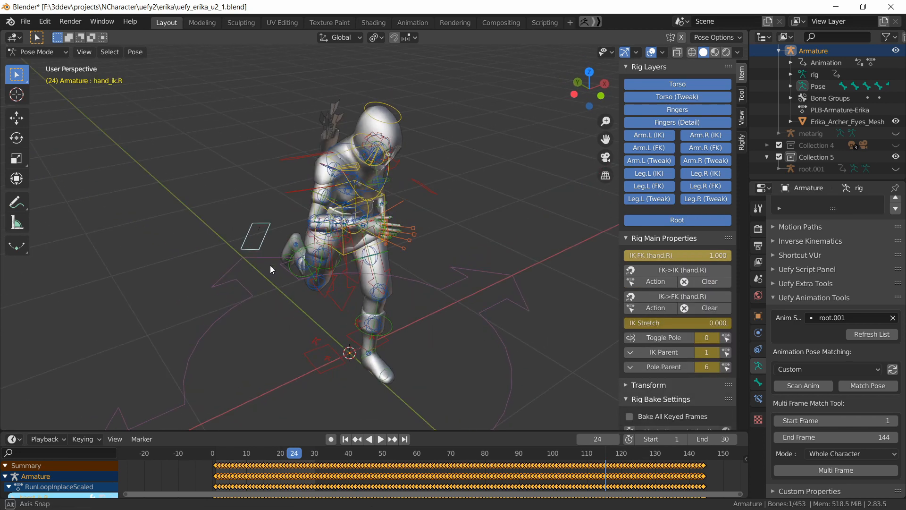
pyautogui.click(661, 298)
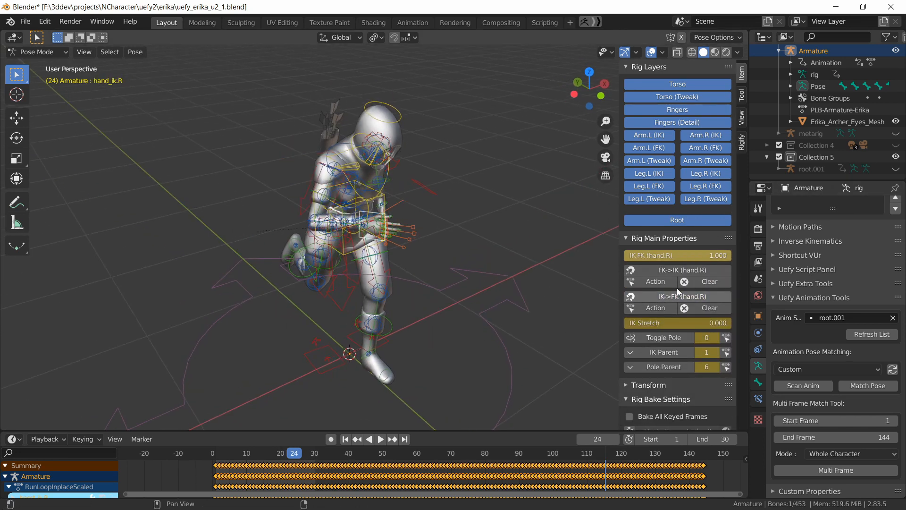
pyautogui.moveTo(468, 283); pyautogui.dragTo(414, 261, button='middle')
pyautogui.press('g')
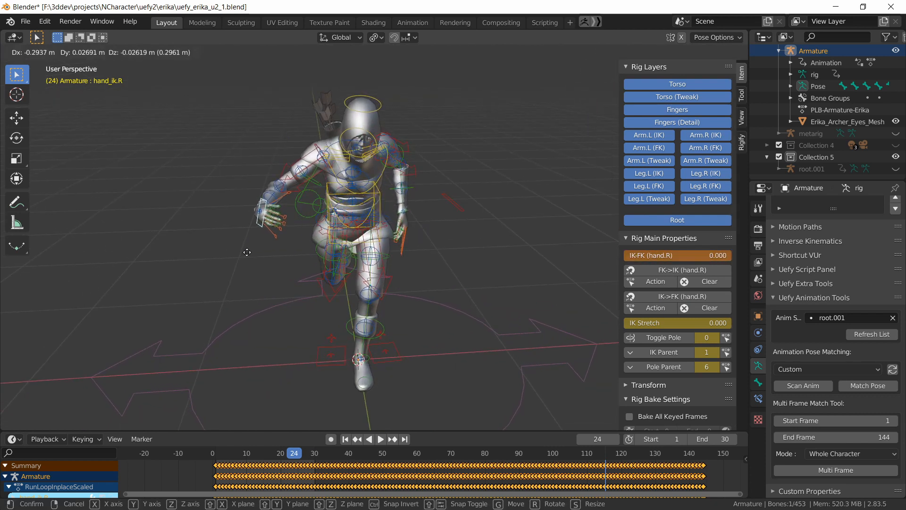
pyautogui.click(268, 268)
pyautogui.moveTo(267, 268); pyautogui.dragTo(417, 261, button='middle')
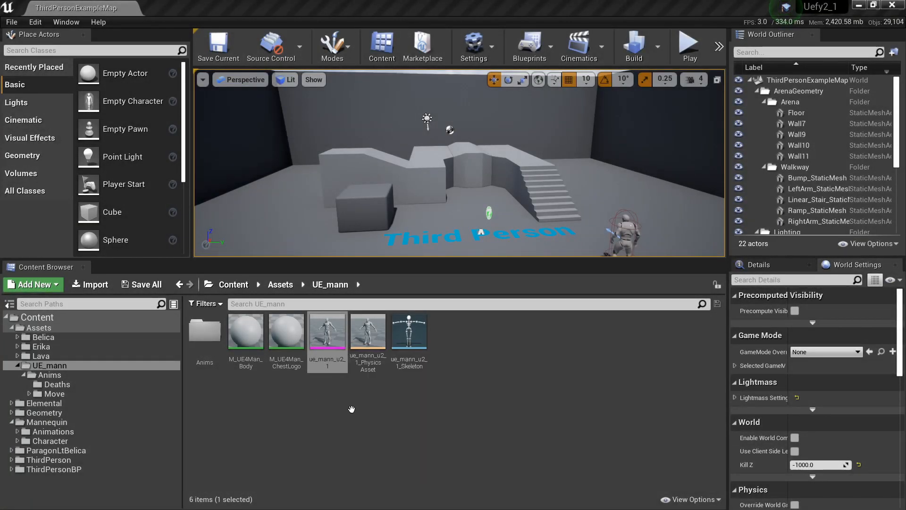
# - In Unreal Editor, open the ue_mann_u2_1 skeletal mesh and switch to its animation editor
pyautogui.doubleClick(341, 338)
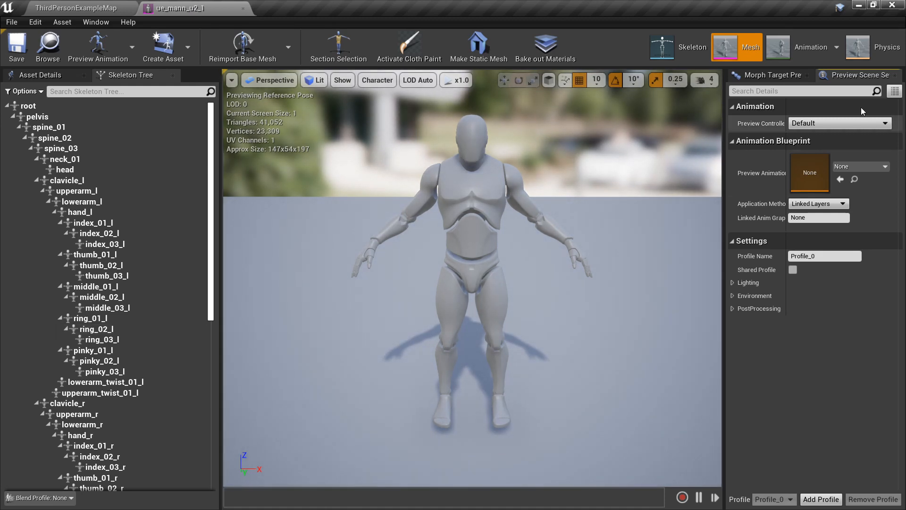
pyautogui.click(806, 57)
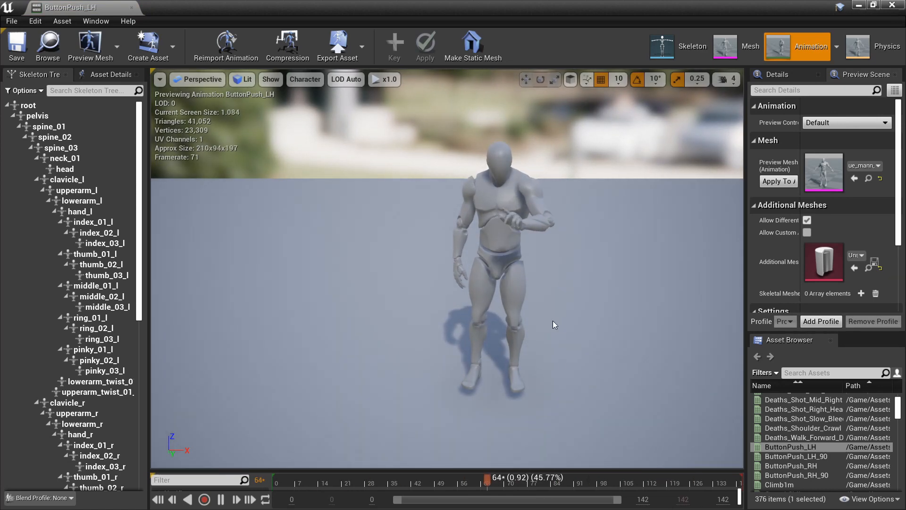
# - Search the animation assets for "run start fwd", open the first RunFwdStart and scrub through its opening frames
pyautogui.click(817, 373)
pyautogui.write('ru')
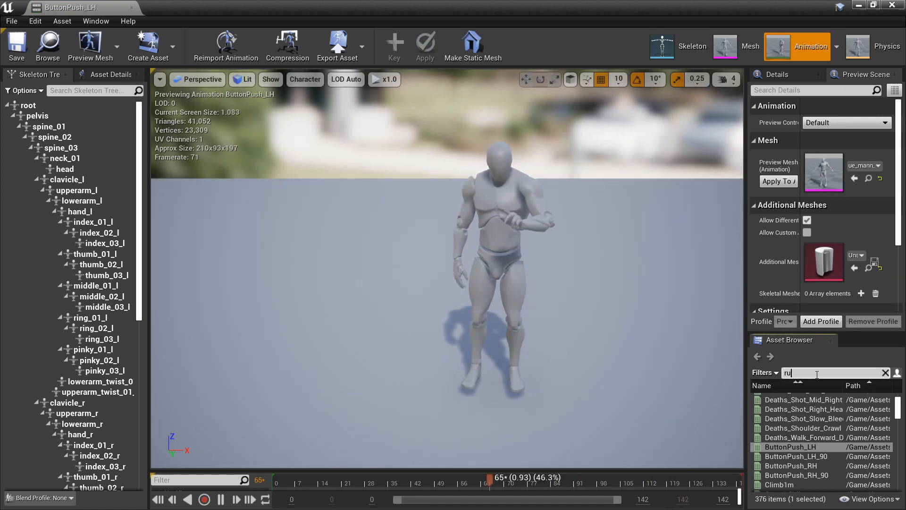
pyautogui.write('n start fwd')
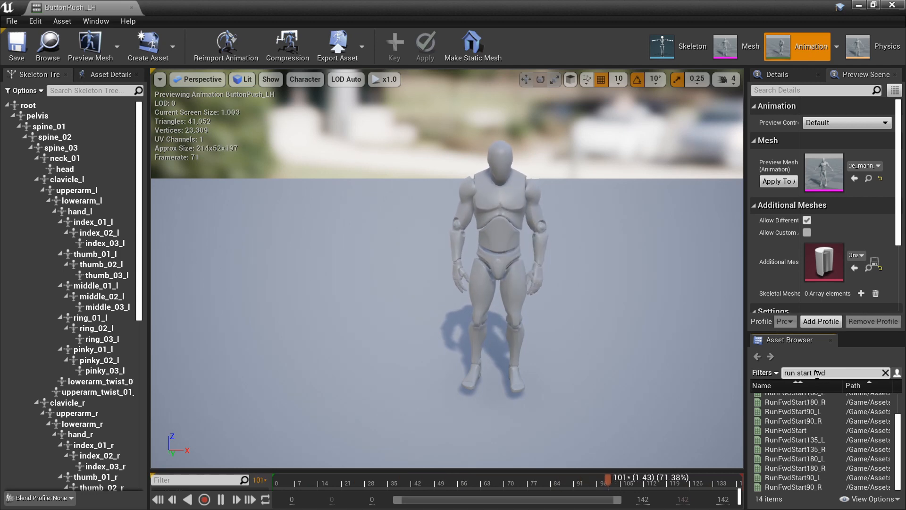
pyautogui.scroll(2, 802, 425)
pyautogui.click(790, 398)
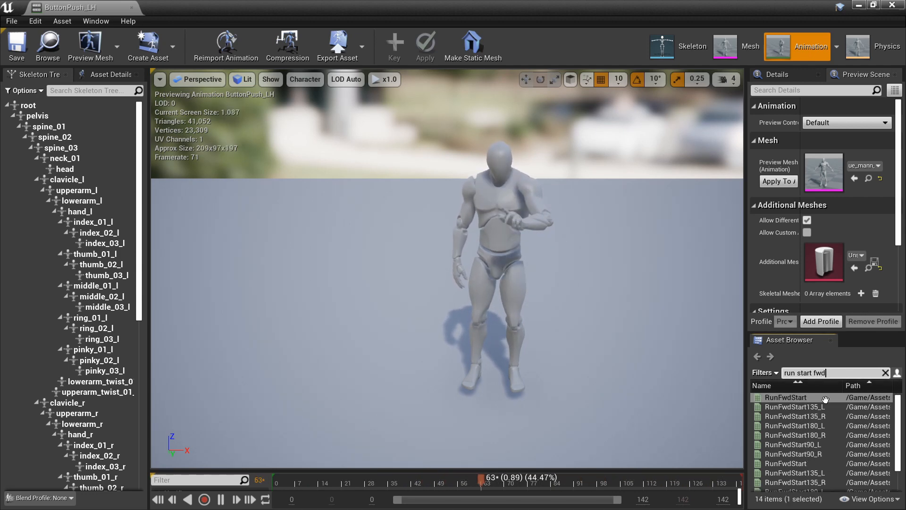
pyautogui.doubleClick(790, 398)
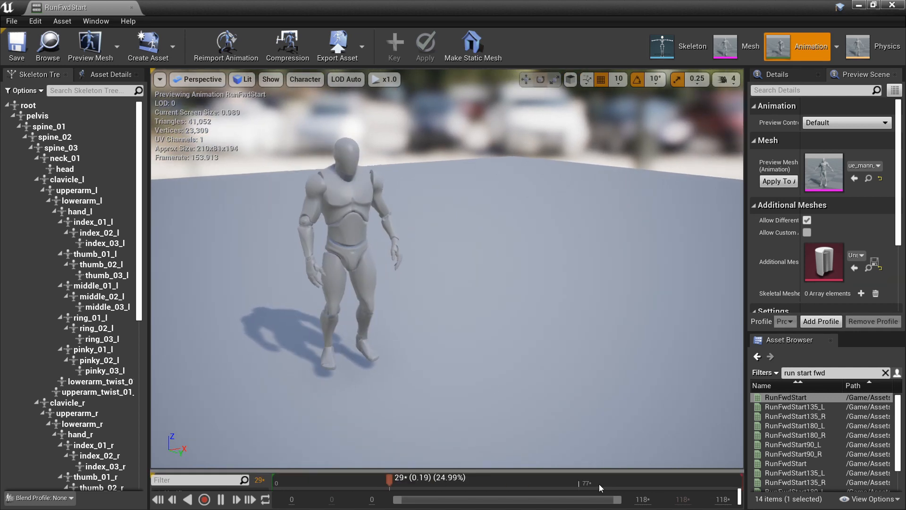
pyautogui.click(274, 482)
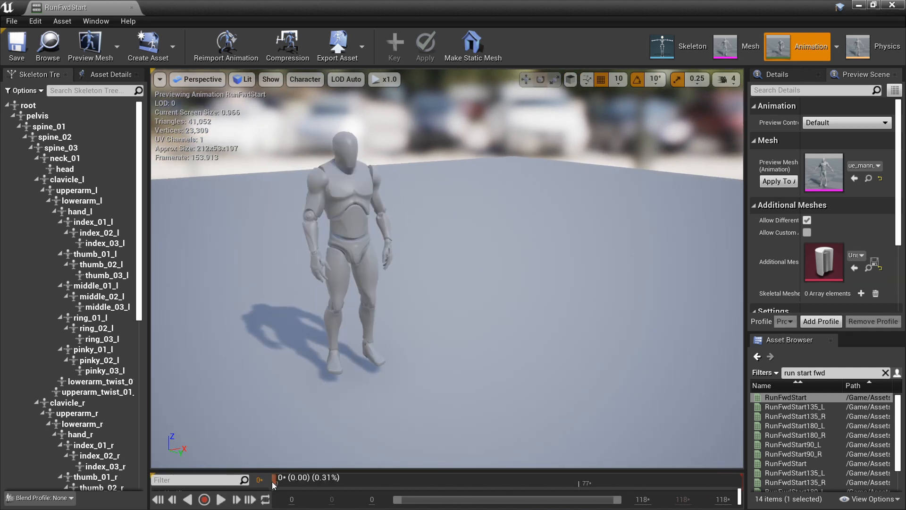
pyautogui.moveTo(270, 485); pyautogui.dragTo(298, 466)
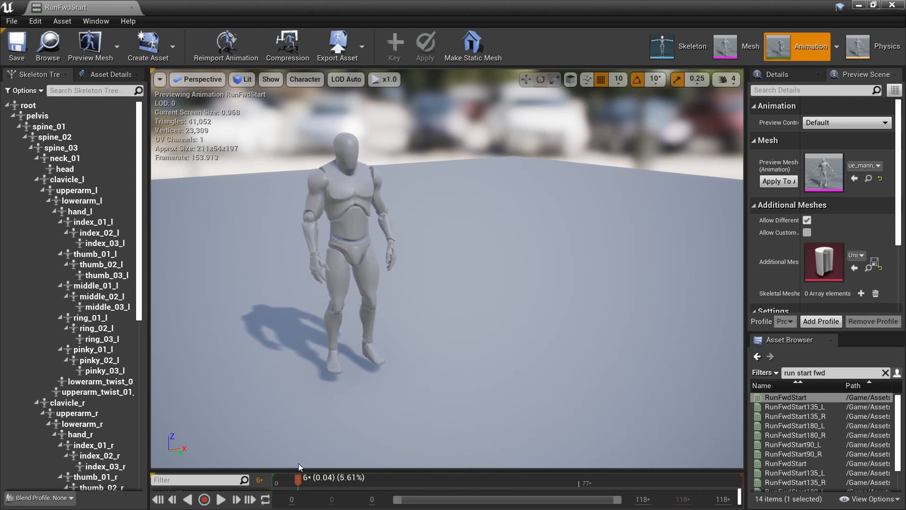
# - Export the RunFwdStart animation to the uefy2_1 folder as RunFwdStart_InPlace in FBX format with FBX 2013 compatibility
pyautogui.rightClick(781, 398)
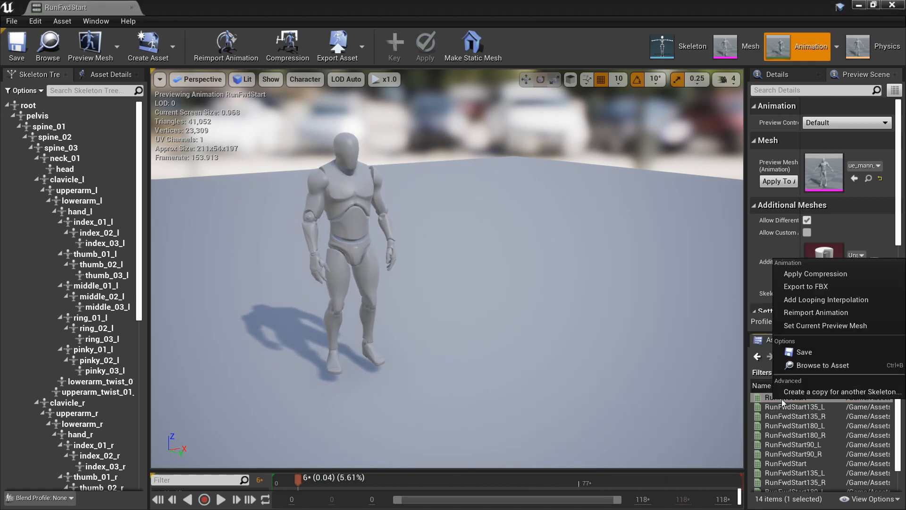
pyautogui.click(806, 287)
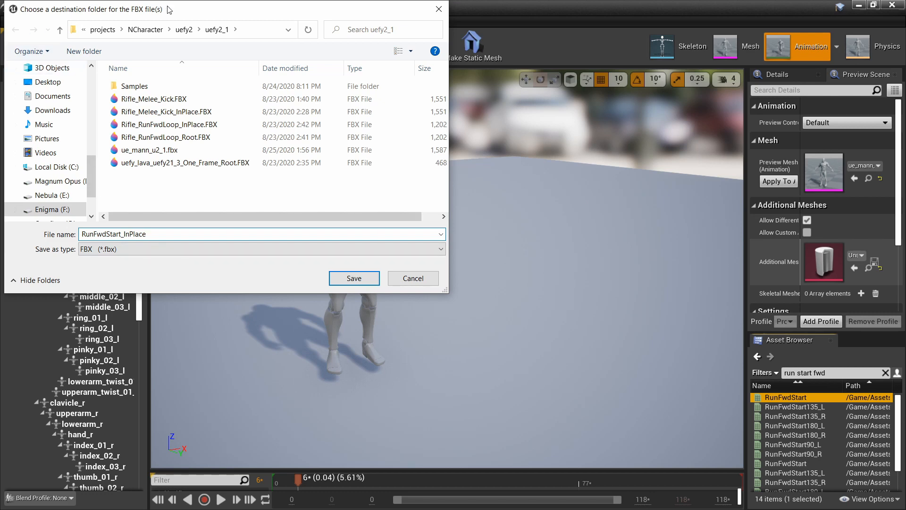
pyautogui.moveTo(168, 9); pyautogui.dragTo(246, 10)
pyautogui.click(433, 283)
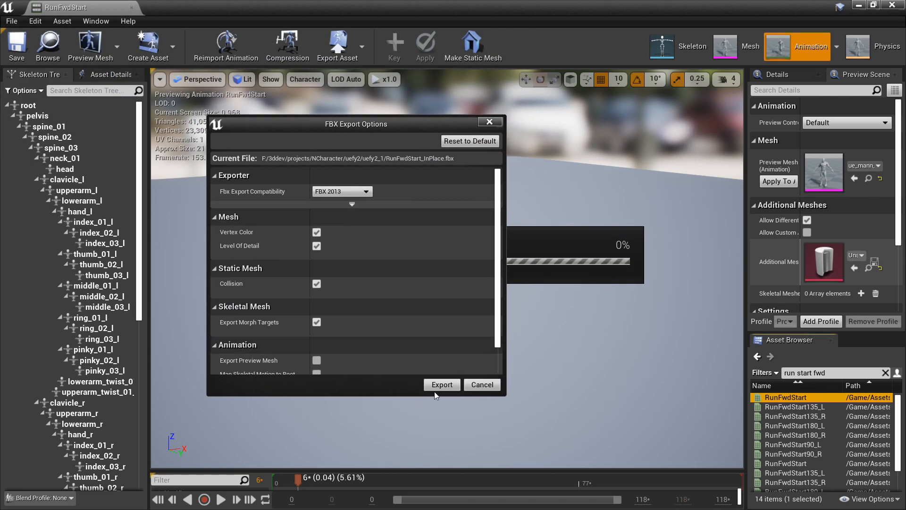
pyautogui.click(441, 385)
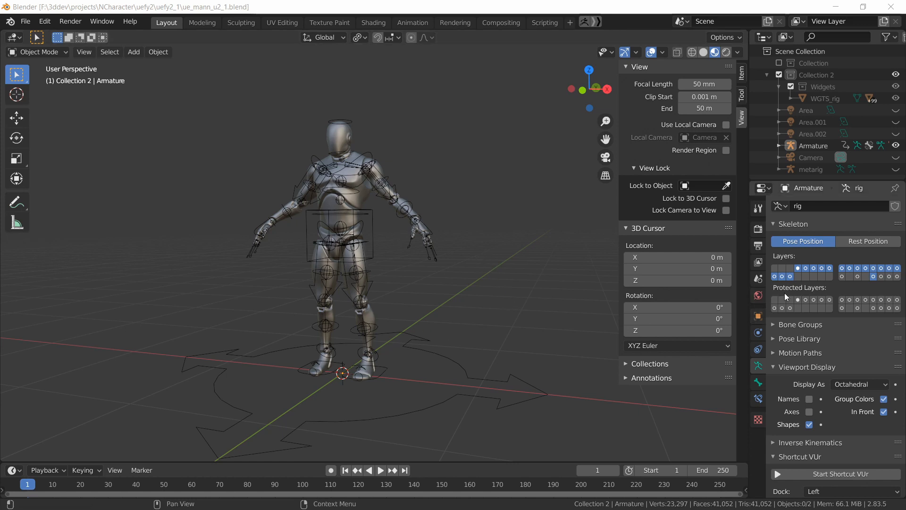
# - In Blender's ue_mann_u2_1 file, refresh the Uefy Script Panel's list and set its Rig property to Armature
pyautogui.scroll(-5, 858, 352)
pyautogui.scroll(-6, 859, 347)
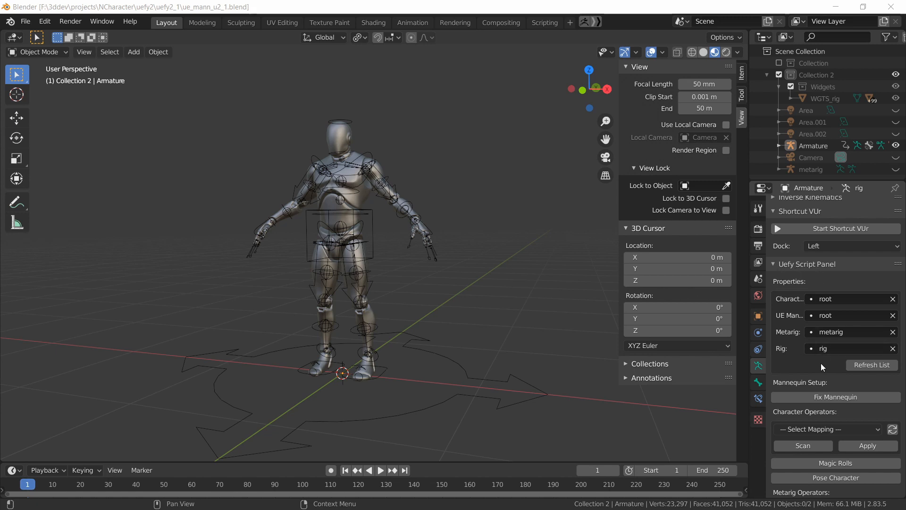
pyautogui.click(861, 370)
pyautogui.click(825, 348)
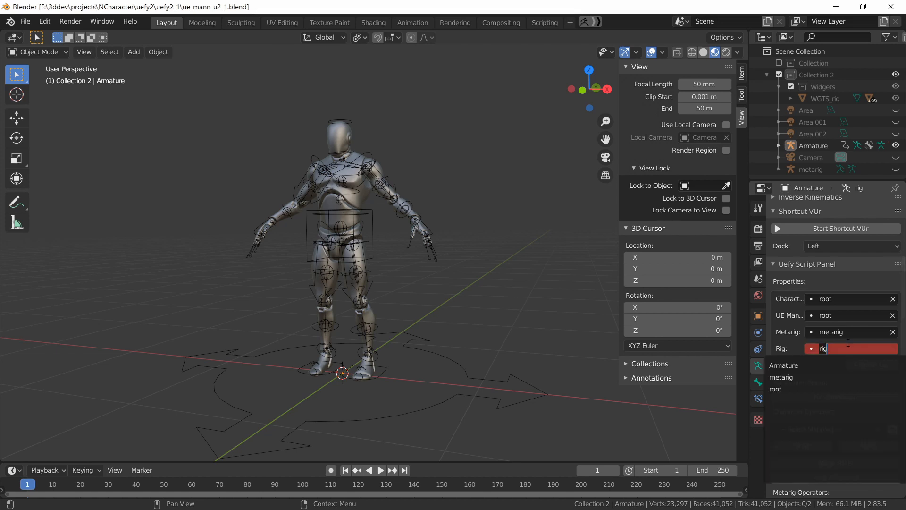
pyautogui.click(799, 366)
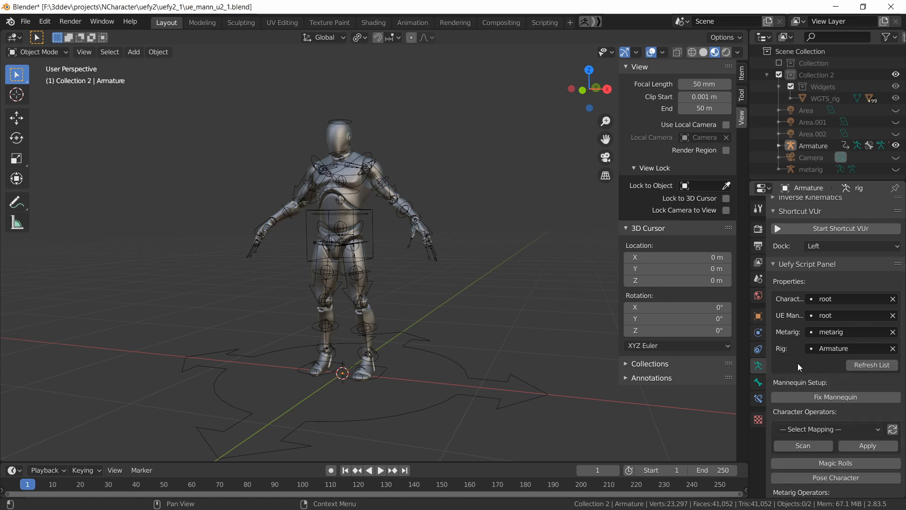
# - Collapse the Uefy Script Panel and Uefy Extra Tools sections and save the Blender file
pyautogui.click(774, 265)
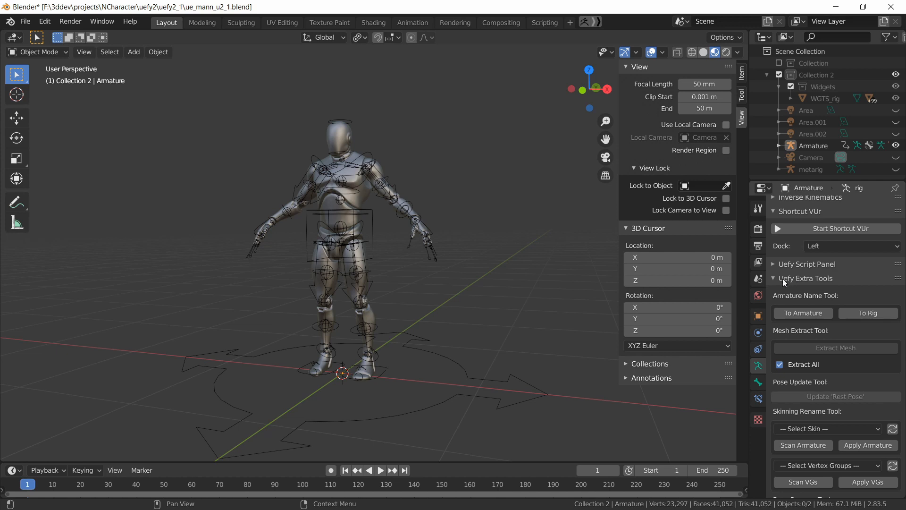
pyautogui.click(785, 280)
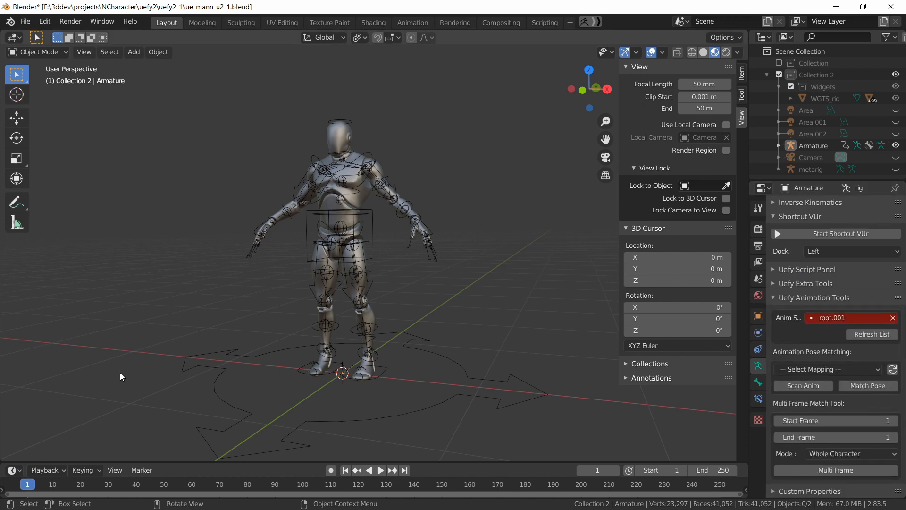
pyautogui.hotkey('ctrl', 's')
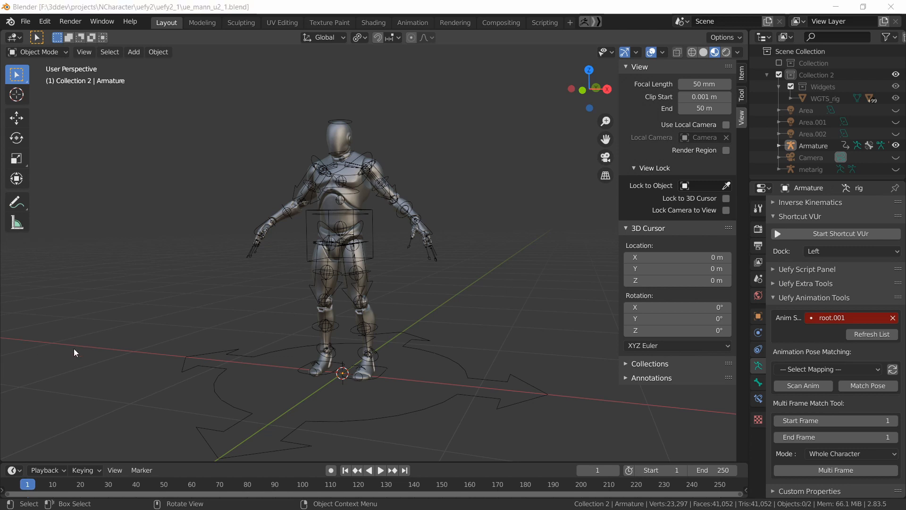
# - Import RunFwdStart_InPlace.fbx from the uefy2_1 folder, checking the animation and armature import options
pyautogui.click(25, 21)
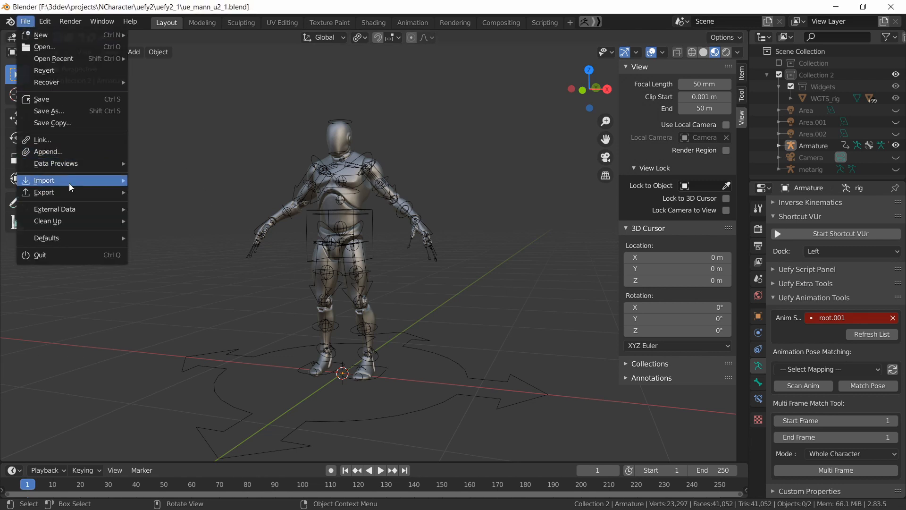
pyautogui.moveTo(68, 182)
pyautogui.click(190, 251)
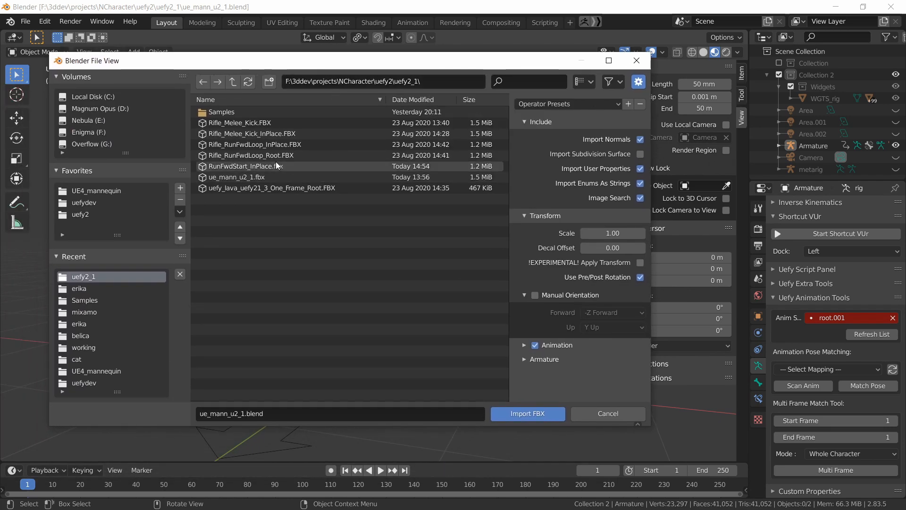
pyautogui.click(276, 166)
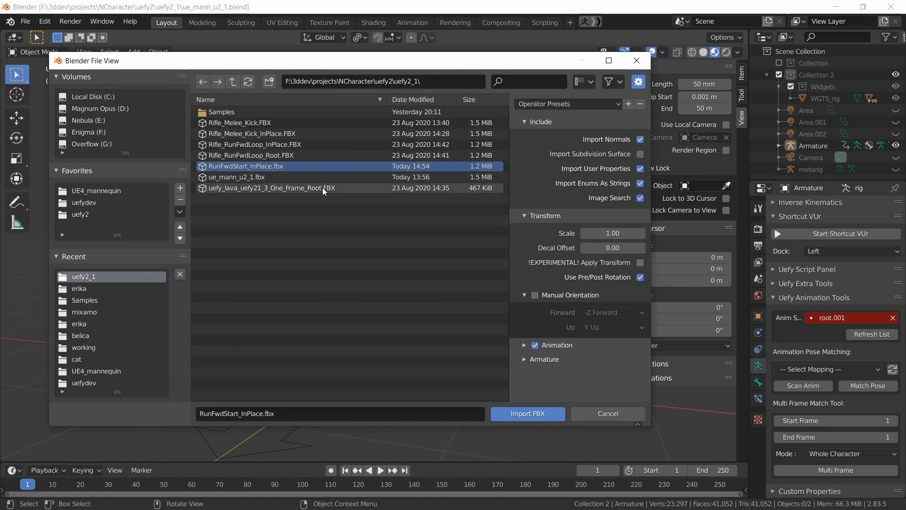
pyautogui.click(525, 348)
pyautogui.click(544, 381)
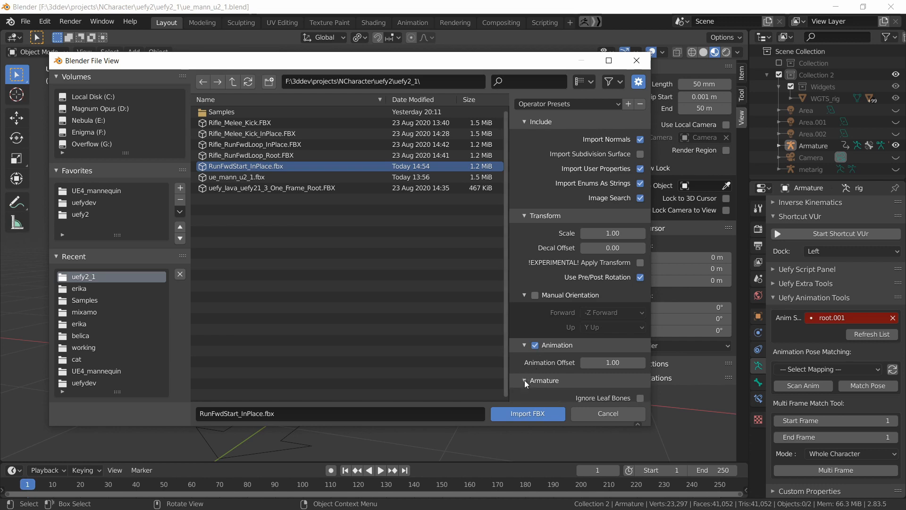
pyautogui.scroll(-3, 580, 352)
pyautogui.click(518, 415)
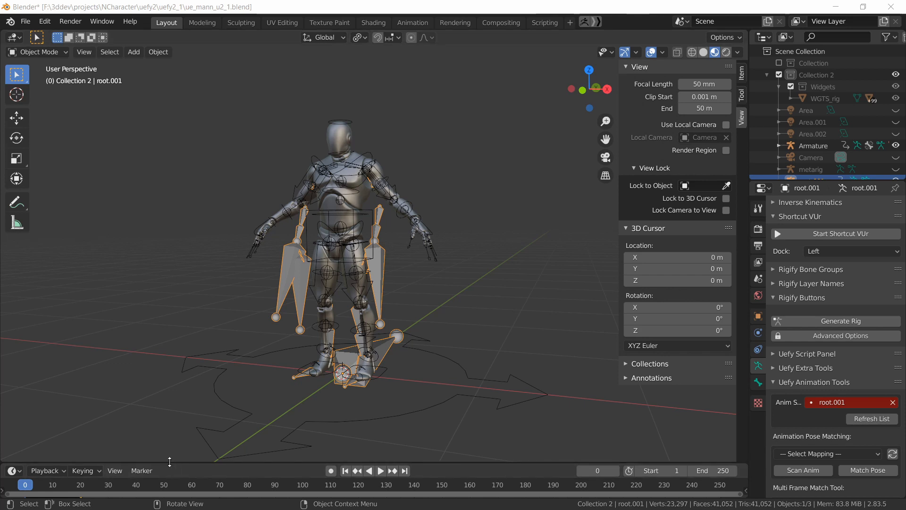
# - Enlarge the timeline around the imported keyframes, set the end frame to 21, and save the file at frame 1
pyautogui.moveTo(169, 464); pyautogui.dragTo(163, 431)
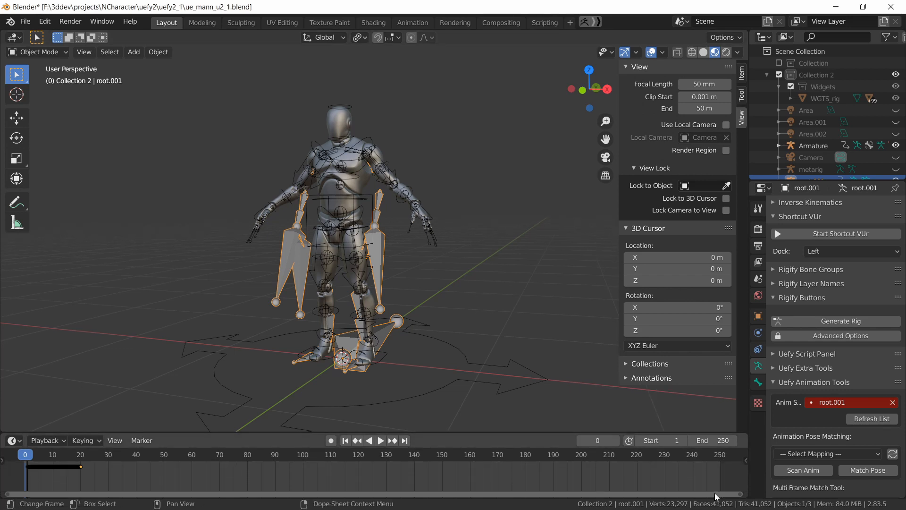
pyautogui.moveTo(740, 494); pyautogui.dragTo(63, 493)
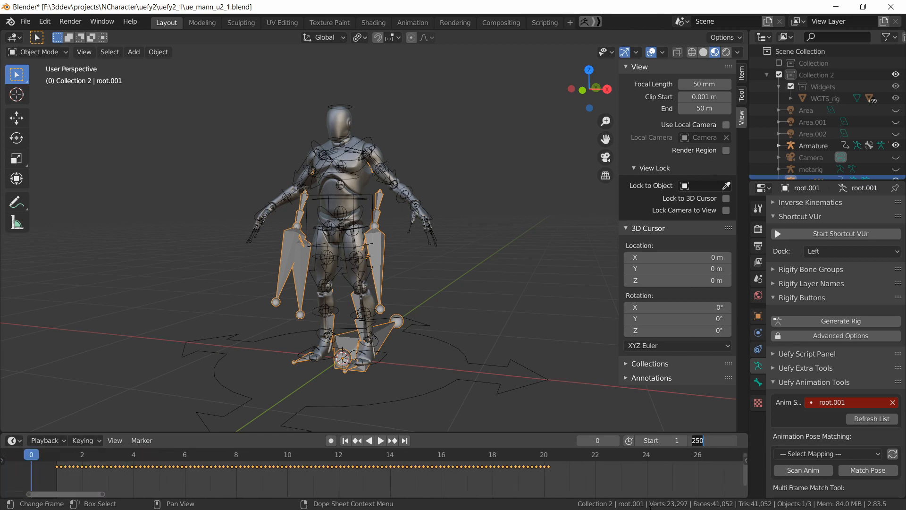
pyautogui.press('Return')
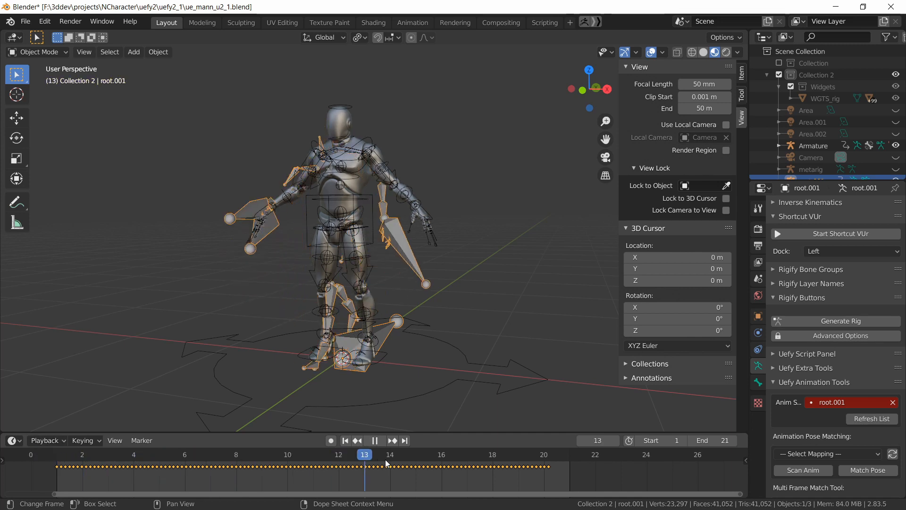
pyautogui.moveTo(466, 461); pyautogui.dragTo(71, 466)
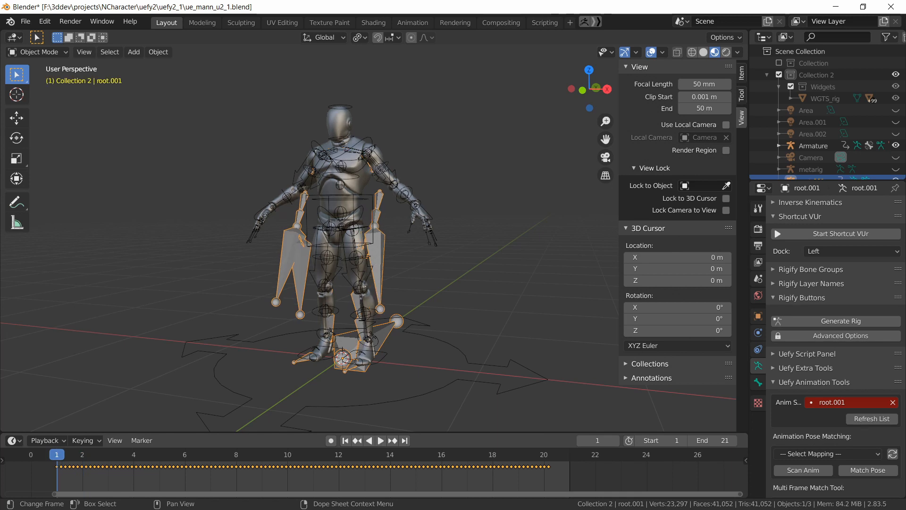
pyautogui.hotkey('ctrl', 's')
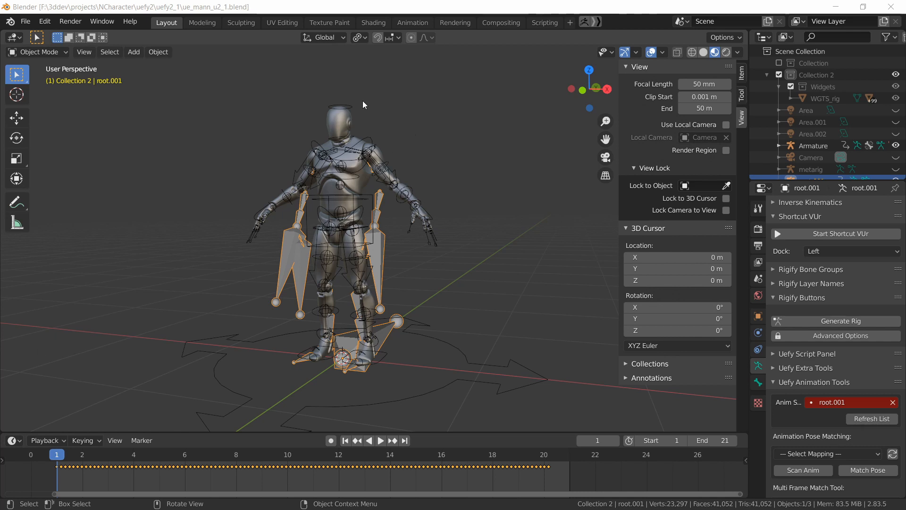
# - Select the mannequin's control rig Armature and switch it to Pose Mode
pyautogui.click(457, 353)
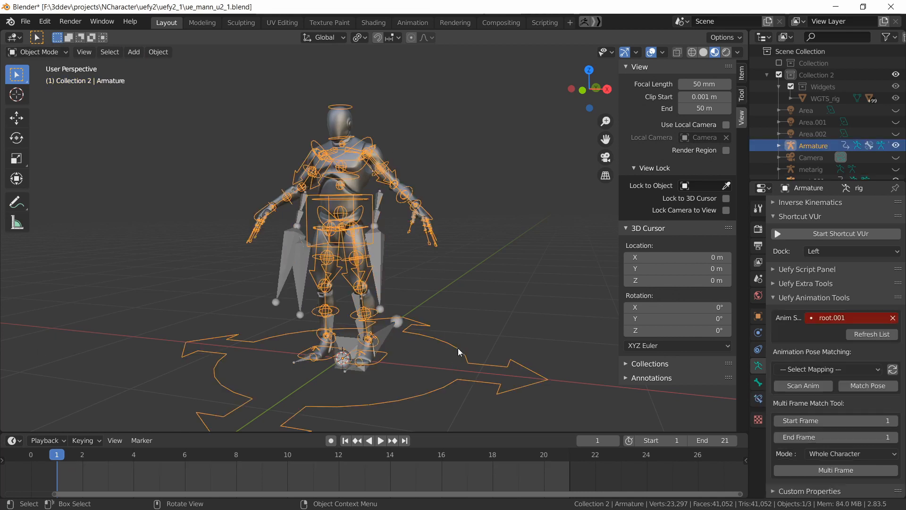
pyautogui.click(41, 53)
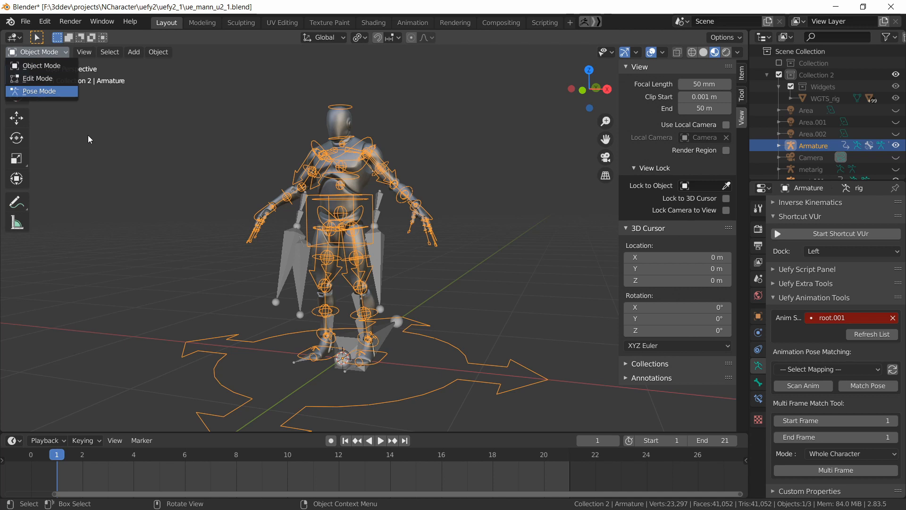
pyautogui.click(42, 91)
# - Rearrange the rig's item properties so Rig Layers and Rig Main Properties are expanded above a collapsed Transform section
pyautogui.click(742, 75)
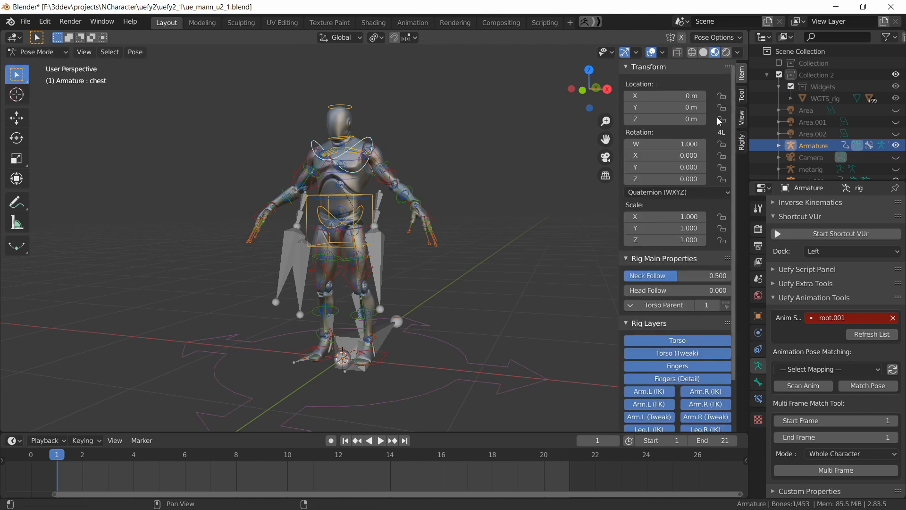
pyautogui.click(632, 66)
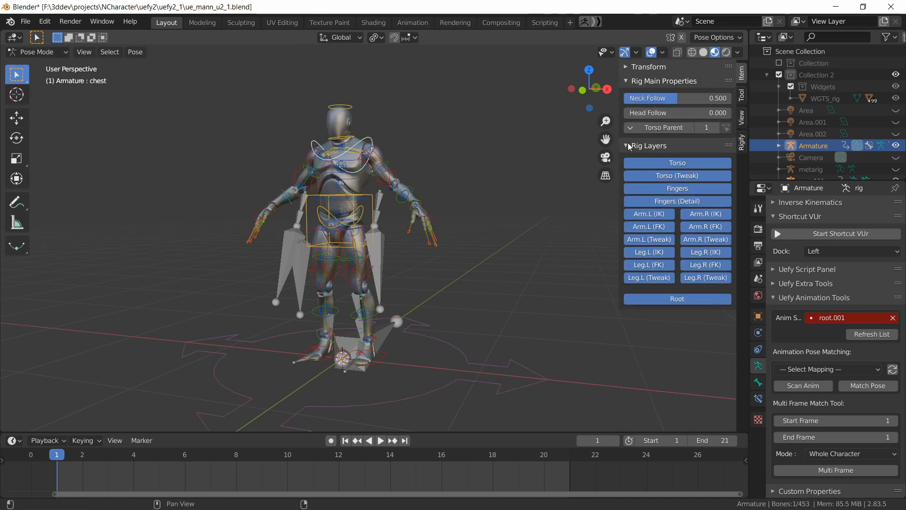
pyautogui.click(646, 146)
pyautogui.click(627, 84)
pyautogui.moveTo(727, 96)
pyautogui.mouseDown()
pyautogui.moveTo(732, 61)
pyautogui.moveTo(731, 79)
pyautogui.mouseUp()
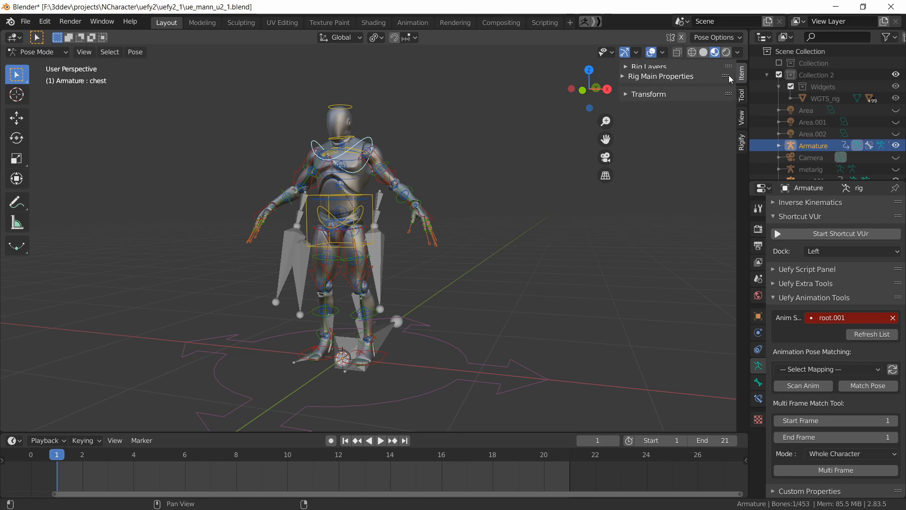
pyautogui.click(660, 80)
pyautogui.click(646, 66)
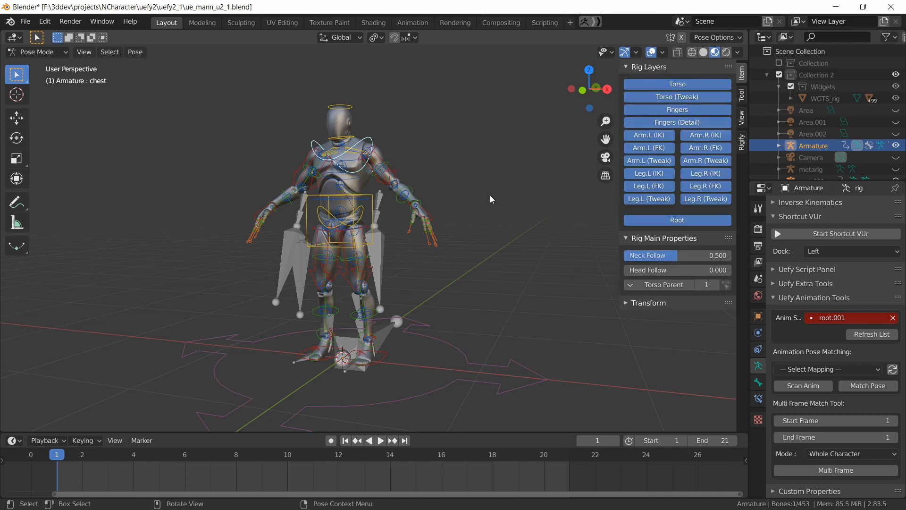
# - Set the left arm's IK-FK (hand.L) value to 1.000
pyautogui.scroll(4, 508, 278)
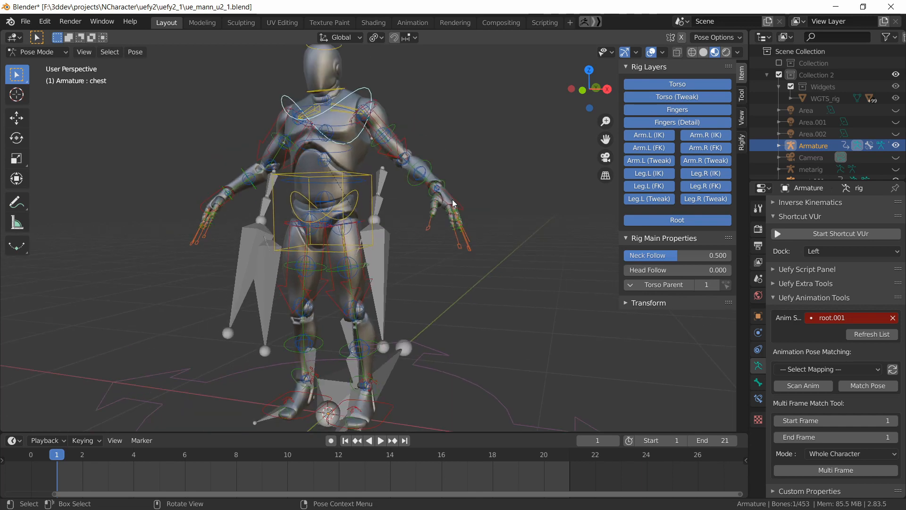
pyautogui.click(460, 206)
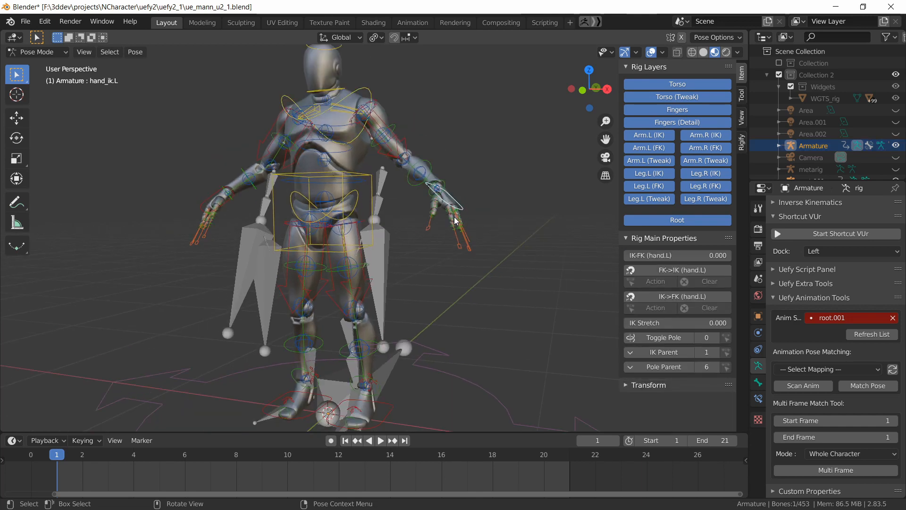
pyautogui.scroll(2, 369, 105)
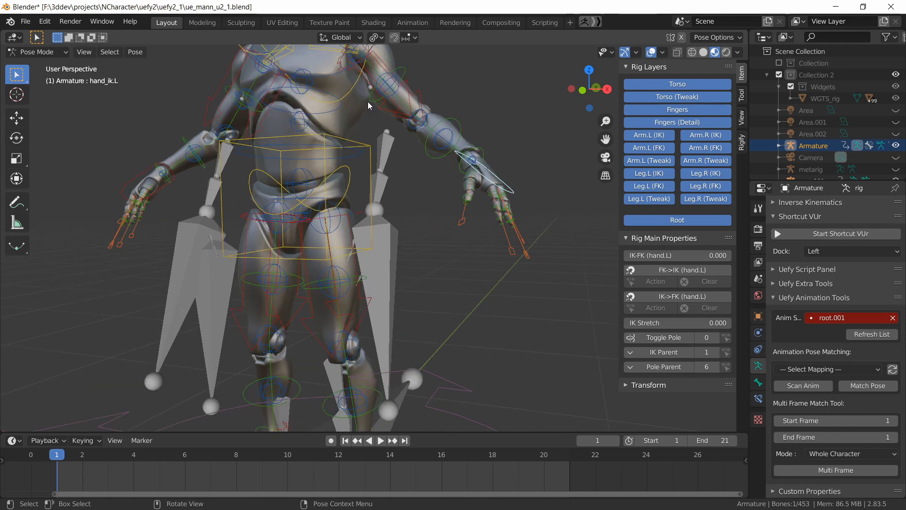
pyautogui.scroll(-2, 376, 217)
pyautogui.moveTo(376, 217); pyautogui.dragTo(356, 211, button='middle')
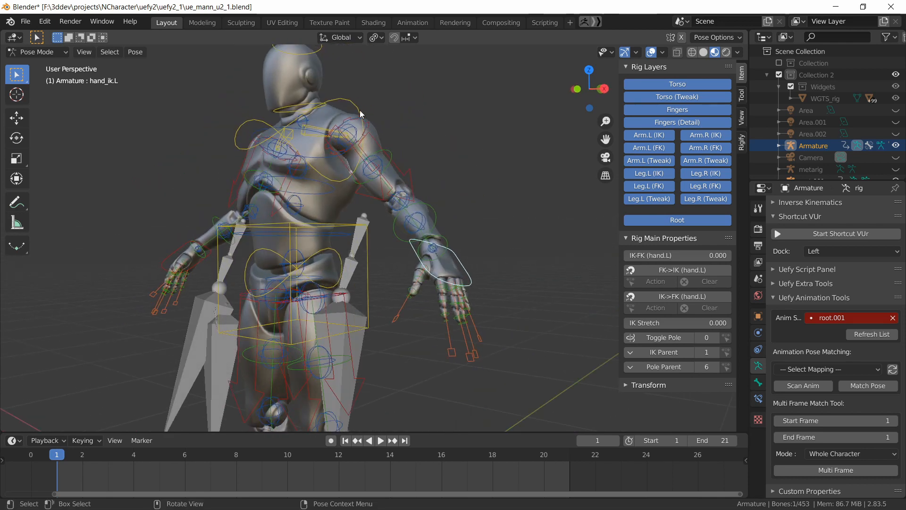
pyautogui.click(353, 123)
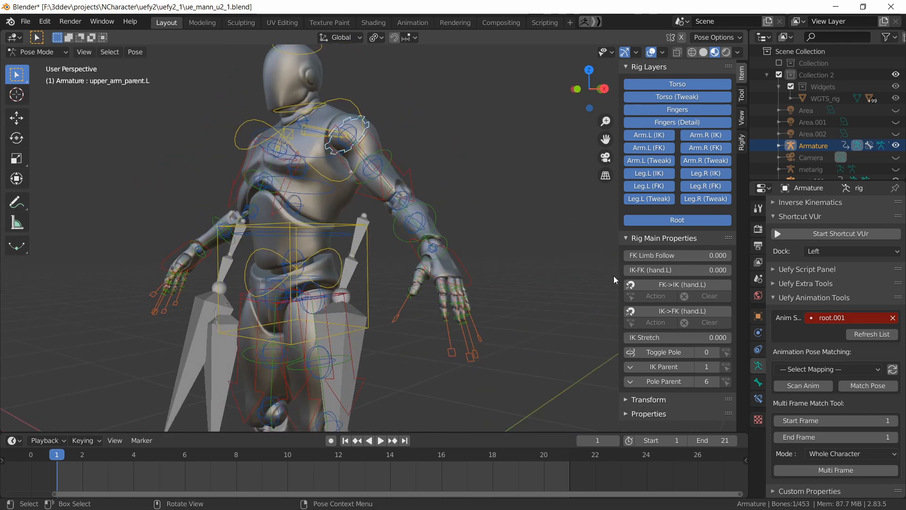
pyautogui.moveTo(628, 270); pyautogui.dragTo(630, 270)
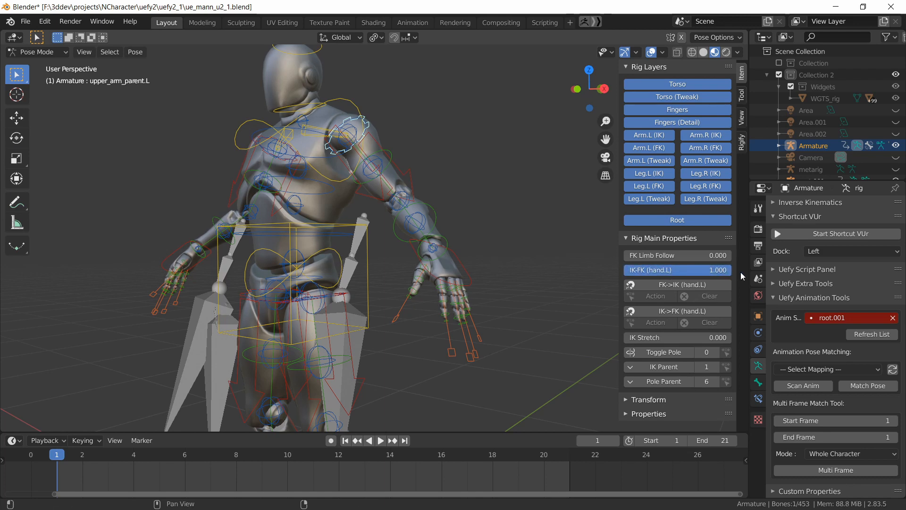
# - Set the right arm's IK-FK (hand.R) value to 1.000
pyautogui.moveTo(438, 293); pyautogui.dragTo(466, 293, button='middle')
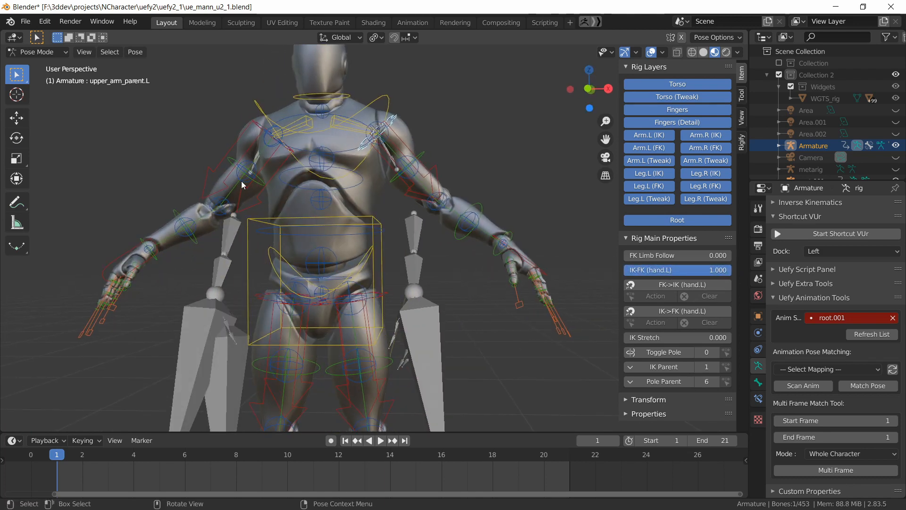
pyautogui.moveTo(242, 180); pyautogui.dragTo(277, 147, button='middle')
pyautogui.click(269, 115)
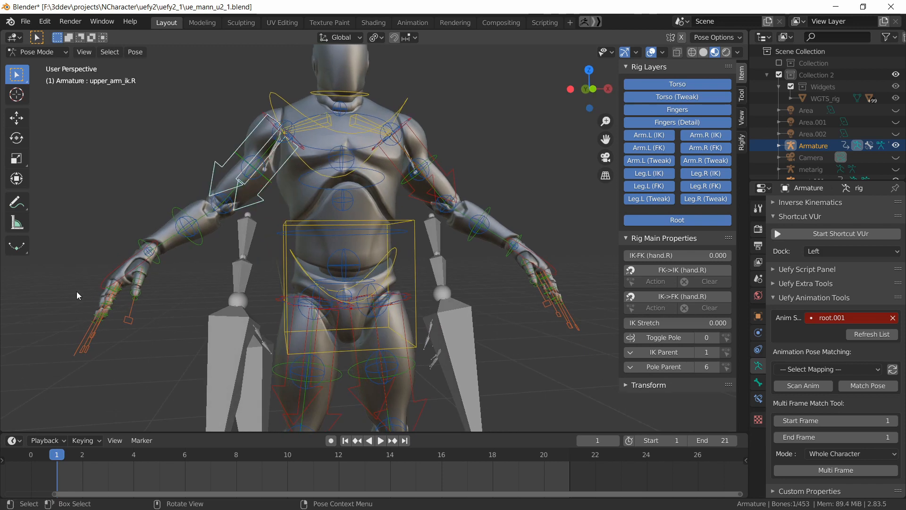
pyautogui.click(103, 278)
pyautogui.scroll(-3, 272, 318)
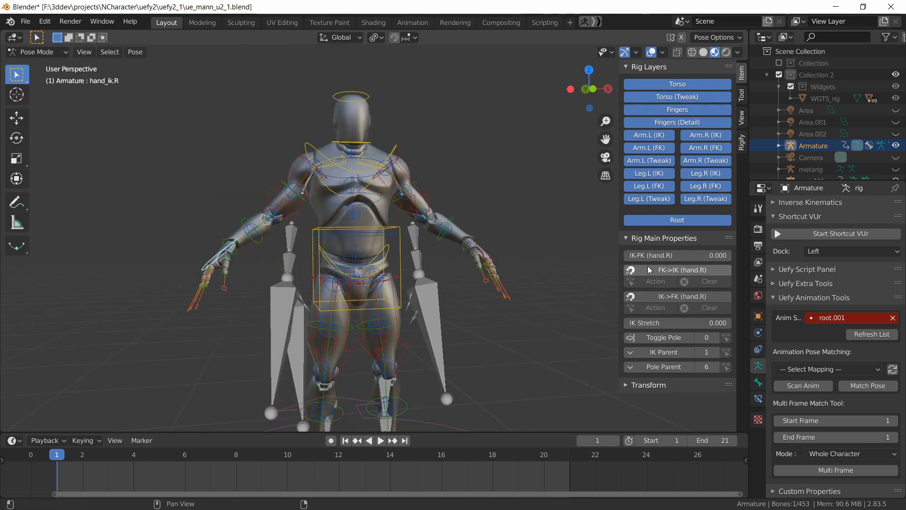
pyautogui.moveTo(637, 255); pyautogui.dragTo(727, 256)
# - Set IK-FK to 1.000 for the left and right foot controls and save the file
pyautogui.moveTo(372, 422); pyautogui.dragTo(395, 328, button='middle')
pyautogui.click(375, 325)
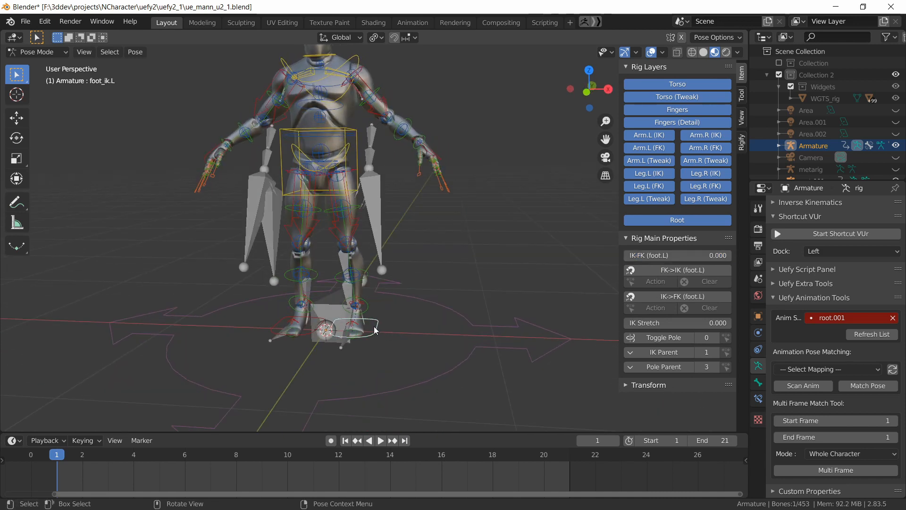
pyautogui.click(281, 329)
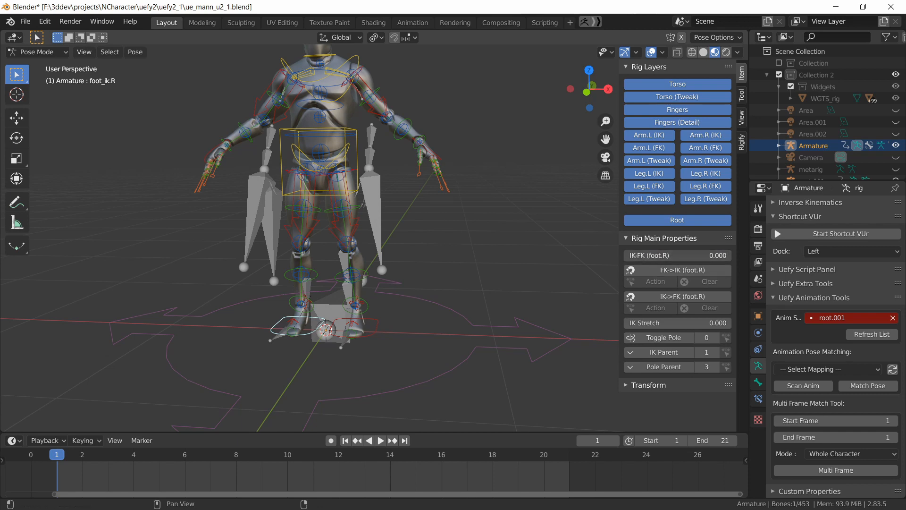
pyautogui.moveTo(448, 289); pyautogui.dragTo(441, 296, button='middle')
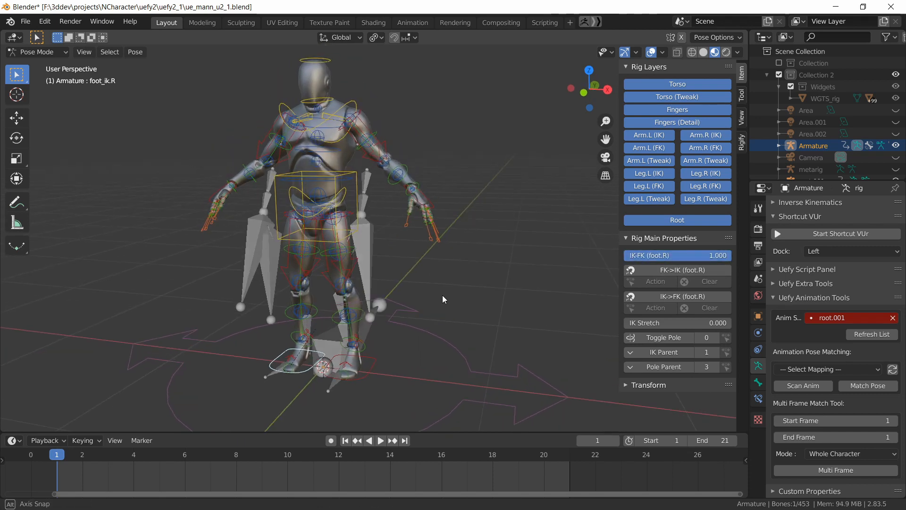
pyautogui.hotkey('ctrl', 's')
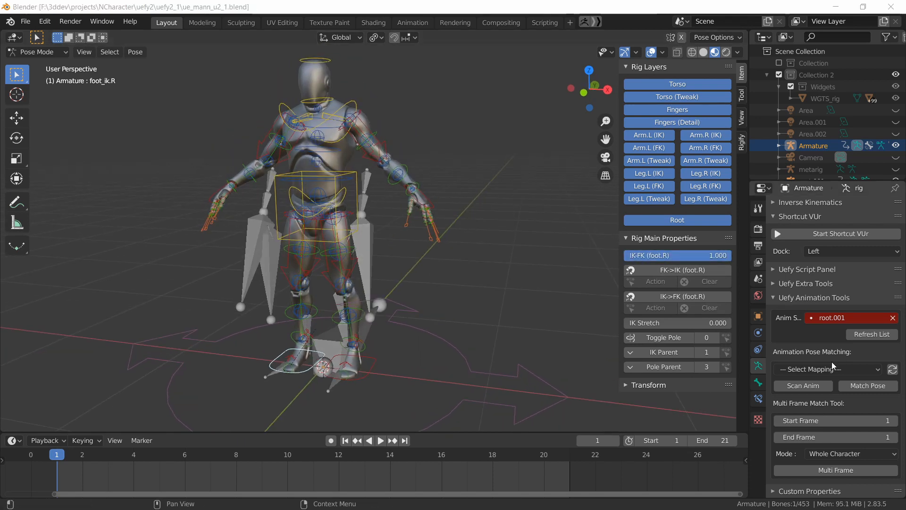
# - Refresh the Uefy Animation Tools list for root.001 and scan its animation
pyautogui.click(863, 335)
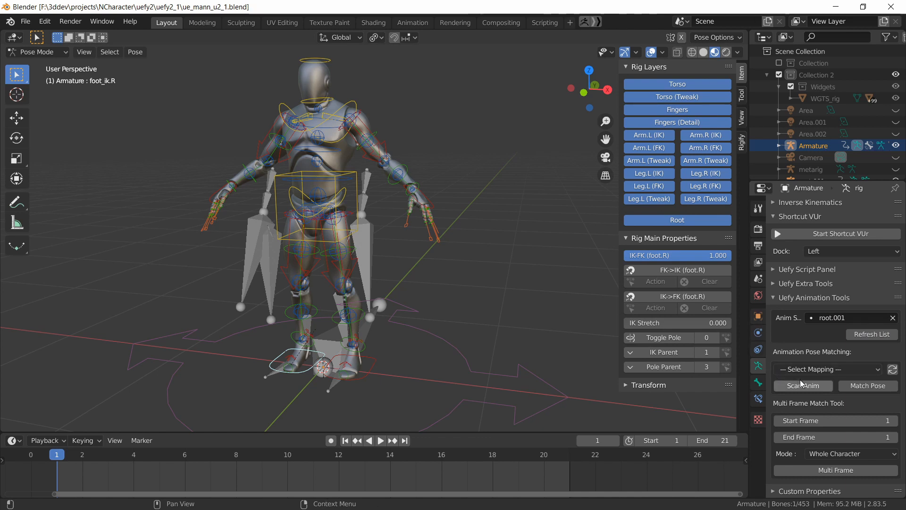
pyautogui.click(846, 373)
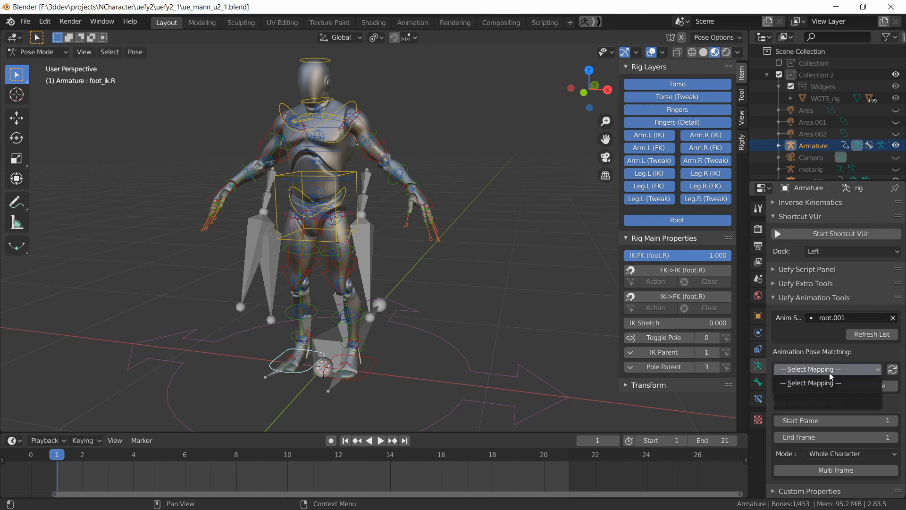
pyautogui.click(797, 386)
pyautogui.click(793, 387)
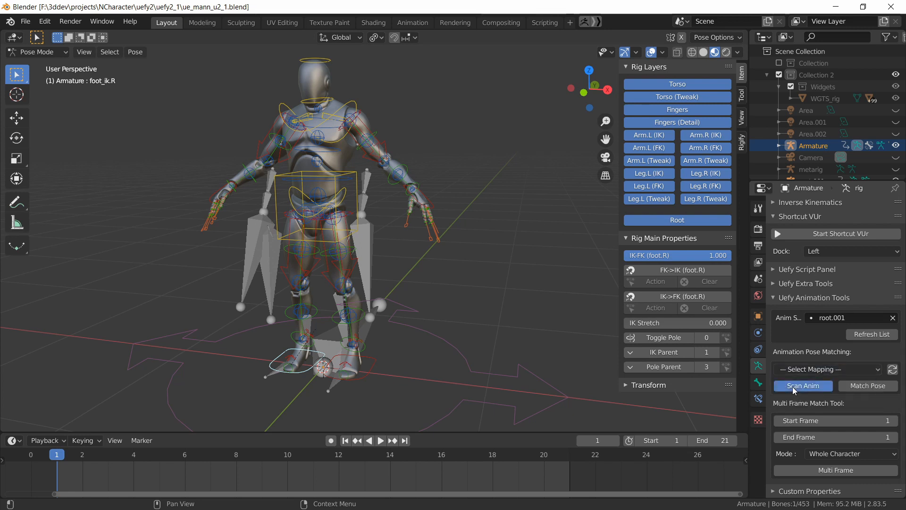
# - Choose the Custom mapping, match the control rig's pose to root.001 at frame 1, and save the file
pyautogui.click(852, 372)
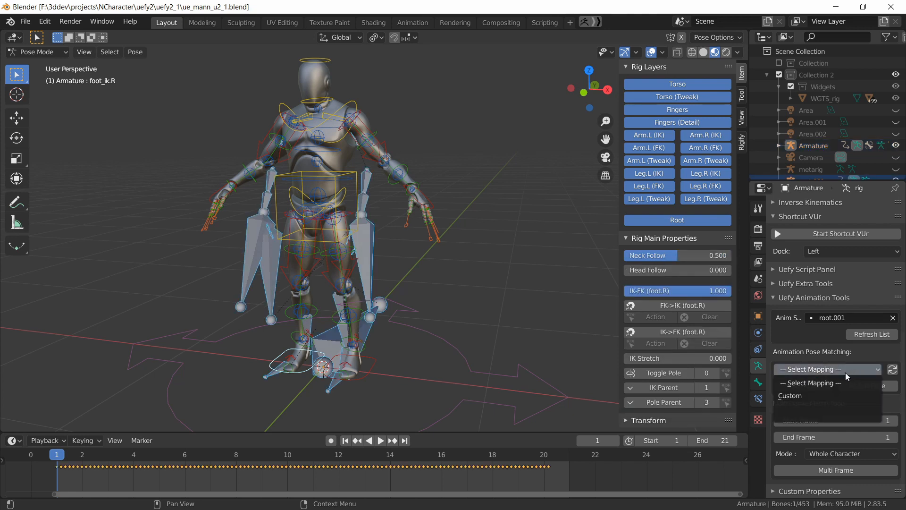
pyautogui.click(803, 395)
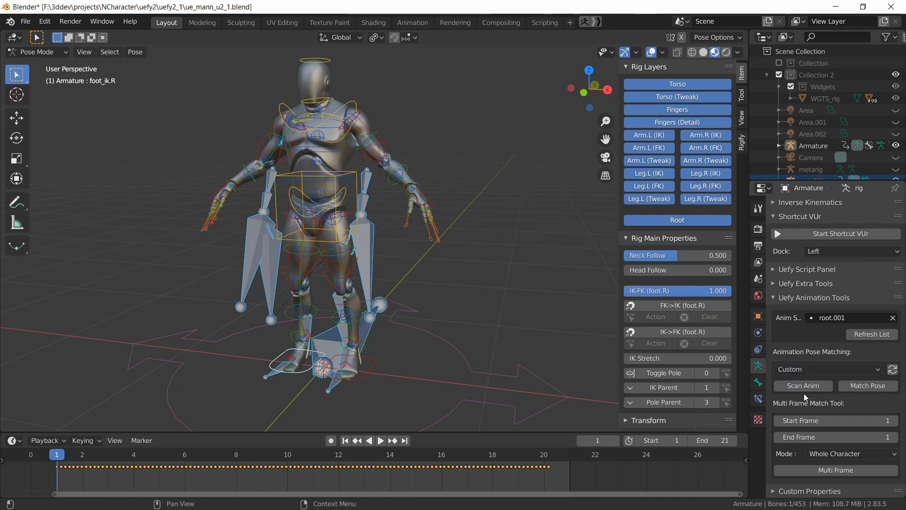
pyautogui.click(862, 386)
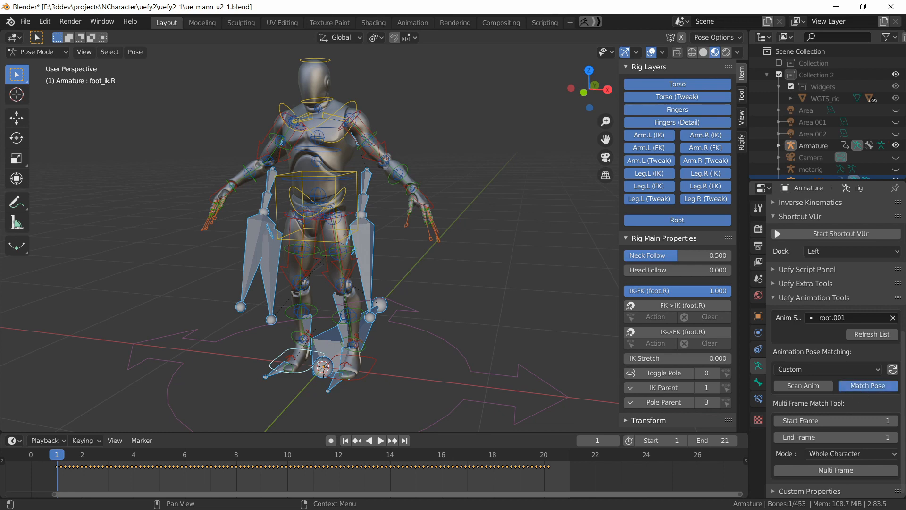
pyautogui.hotkey('ctrl', 's')
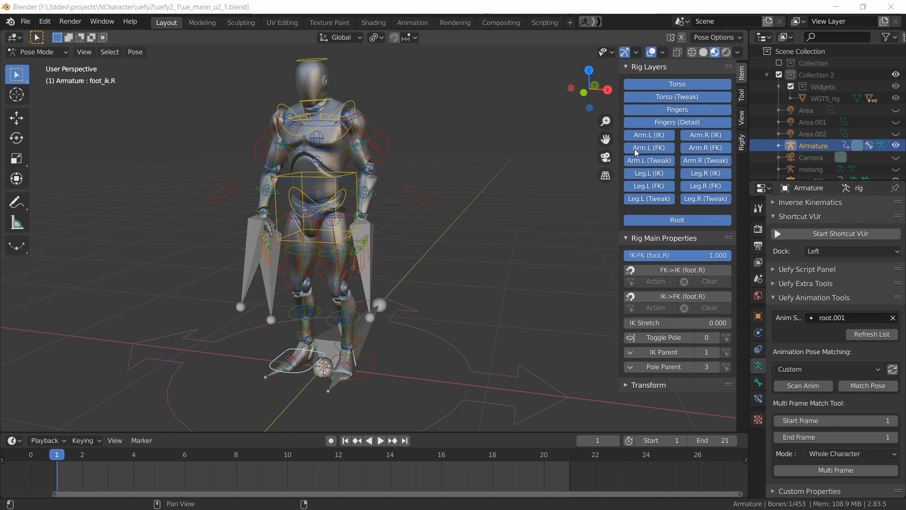
# - Hide the root.001 armature and snap the left and right hand IK controls to their FK pose
pyautogui.scroll(-1, 878, 156)
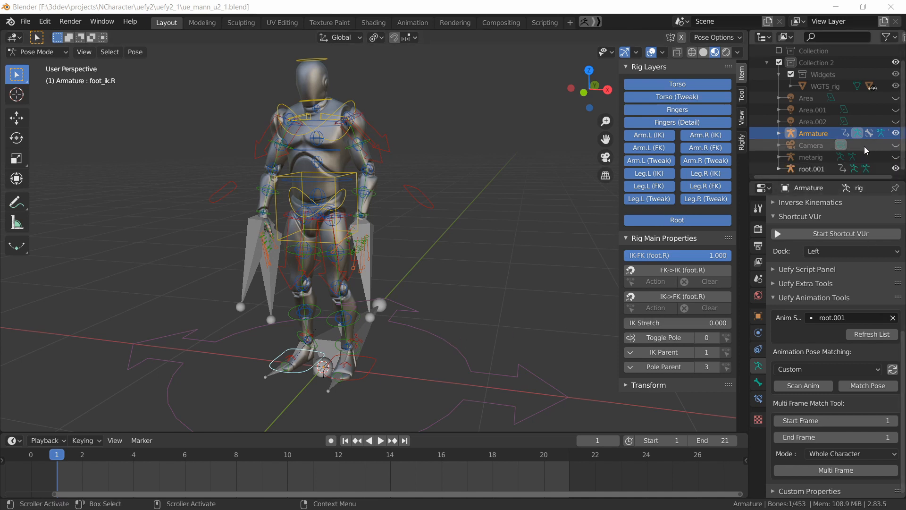
pyautogui.click(893, 169)
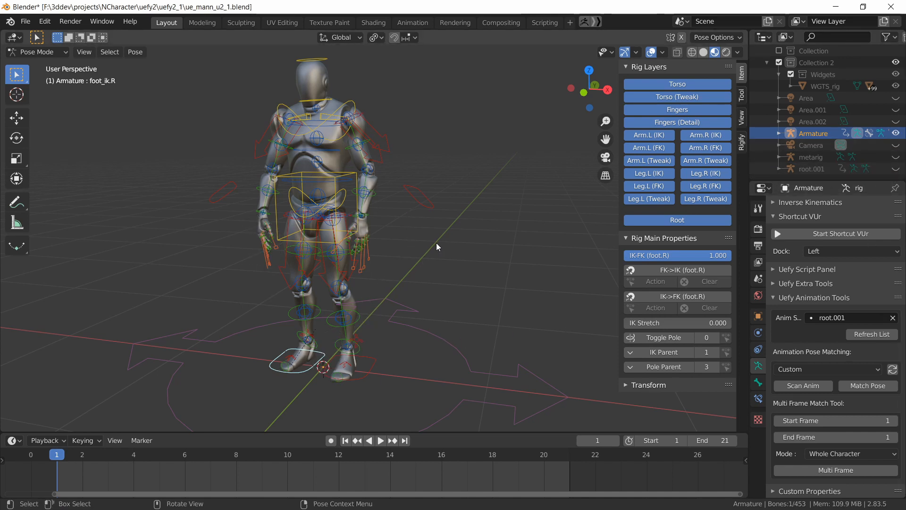
pyautogui.click(427, 200)
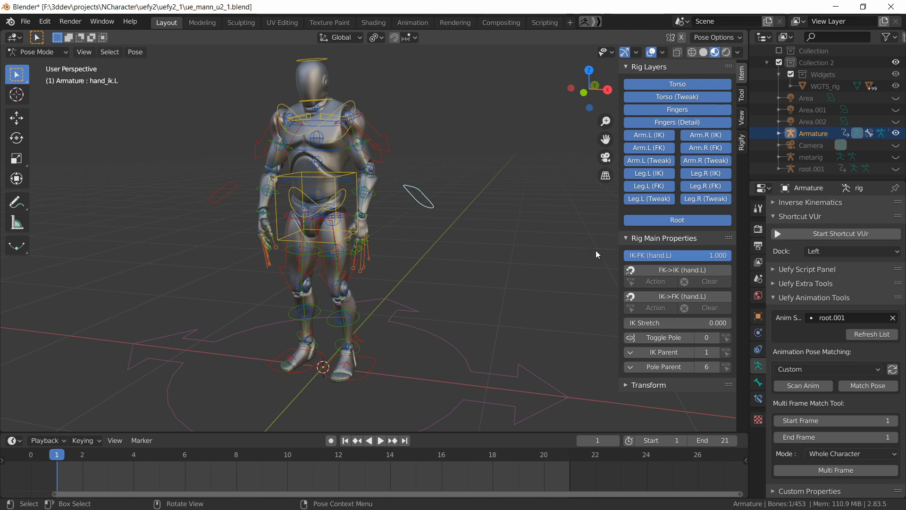
pyautogui.click(676, 297)
pyautogui.click(231, 190)
pyautogui.click(676, 296)
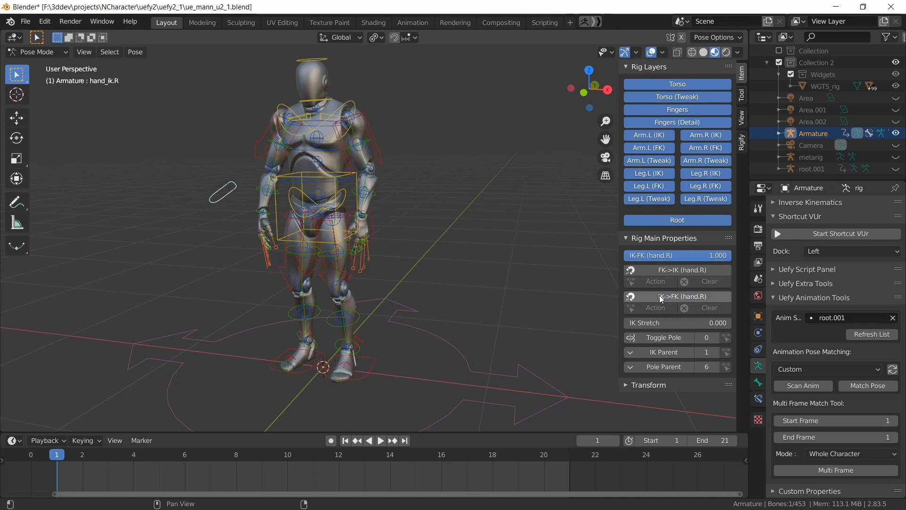
# - Snap the left and right foot IK controls to their FK pose and check the mannequin with the overlays hidden
pyautogui.click(370, 371)
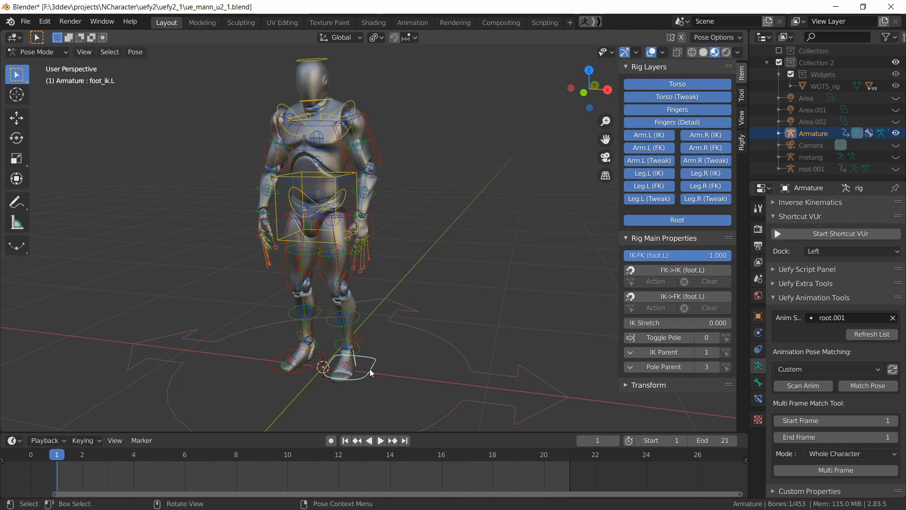
pyautogui.click(662, 299)
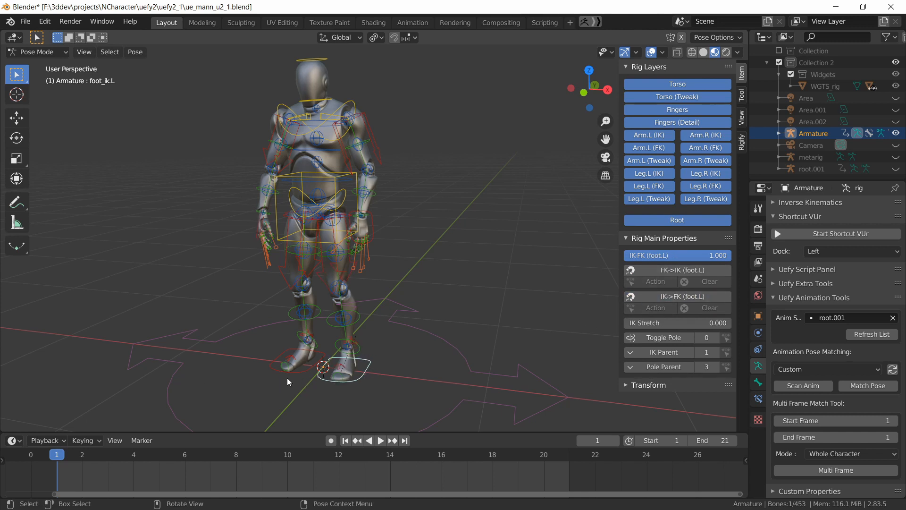
pyautogui.click(277, 361)
pyautogui.click(661, 297)
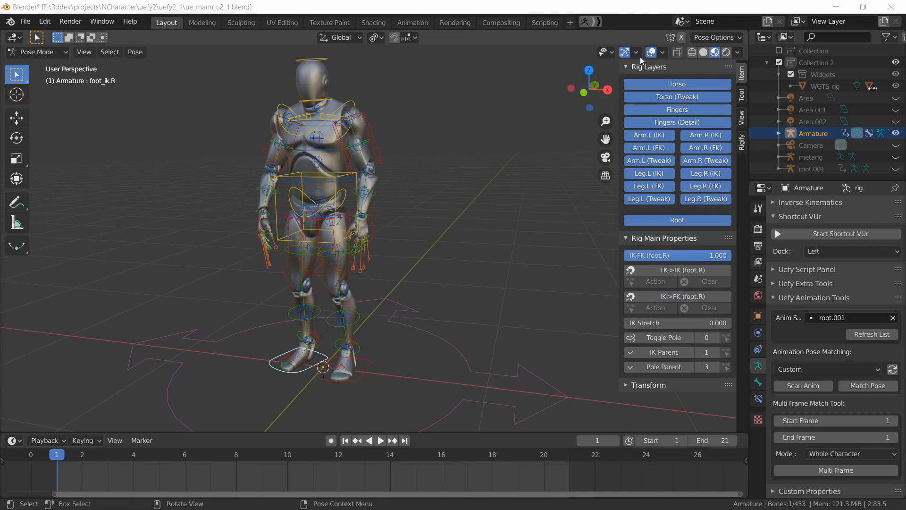
pyautogui.click(651, 52)
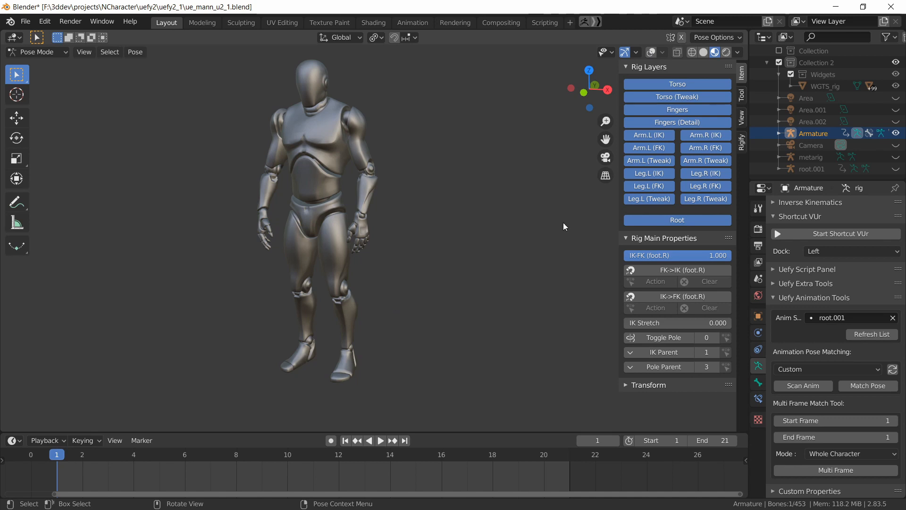
pyautogui.click(652, 51)
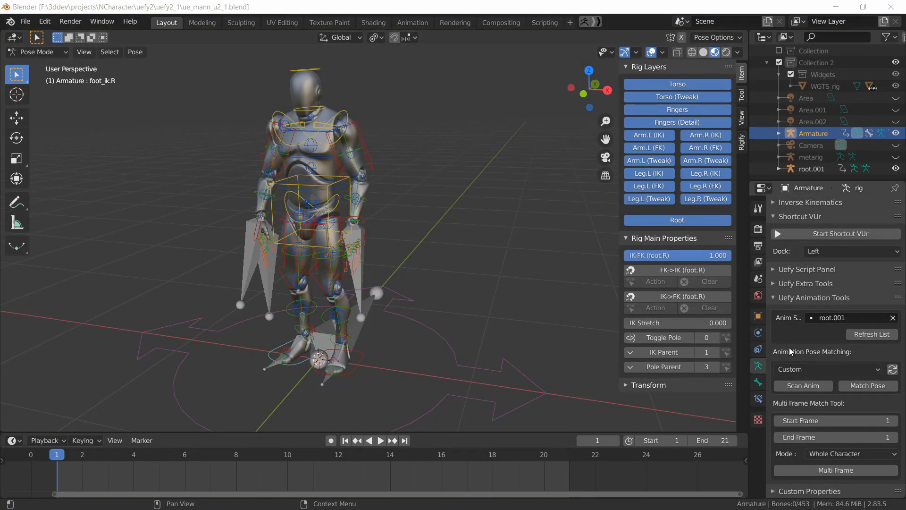
# - Search the add-on preferences for "pose" to check that the Pose Library Thumbnails add-on is enabled
pyautogui.scroll(12, 854, 330)
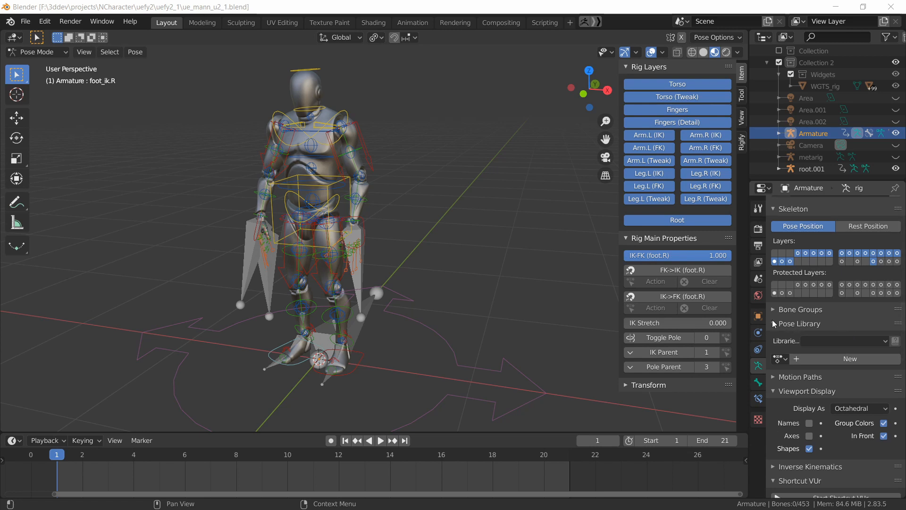
pyautogui.click(772, 323)
pyautogui.click(775, 323)
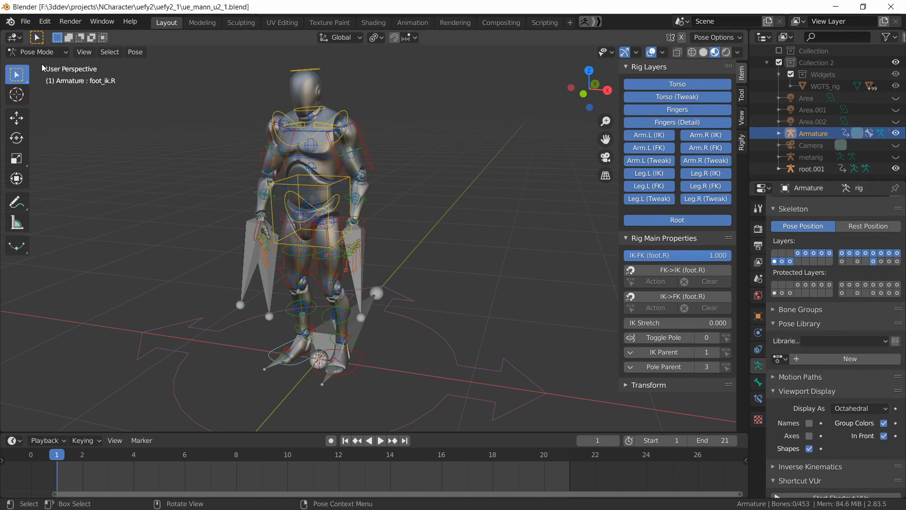
pyautogui.click(45, 21)
pyautogui.click(72, 189)
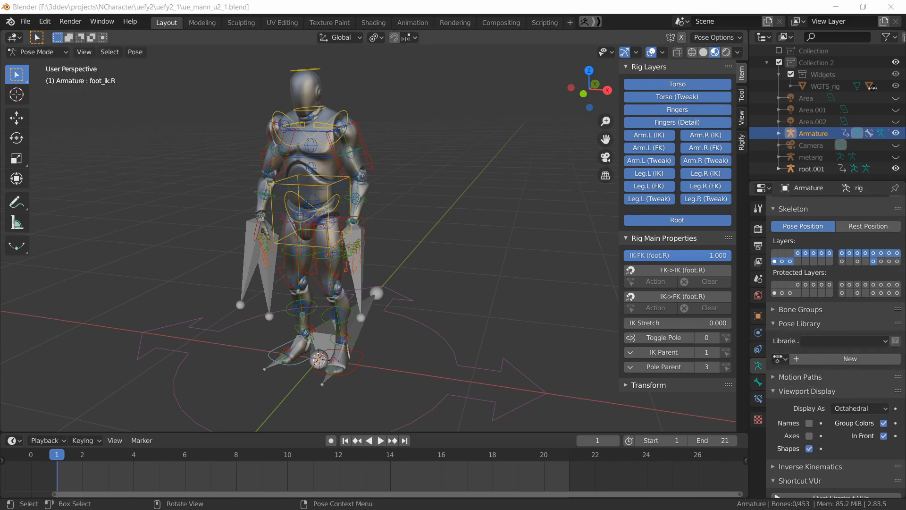
pyautogui.click(531, 68)
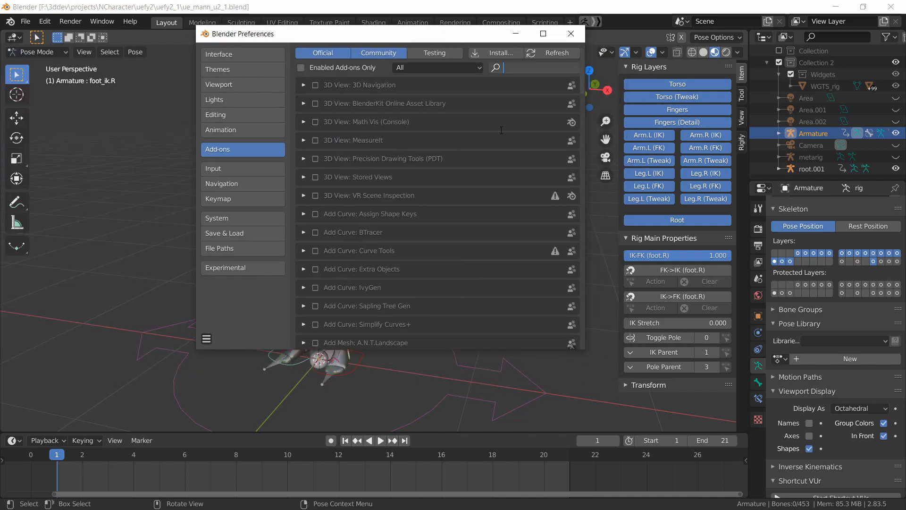
pyautogui.write('pose')
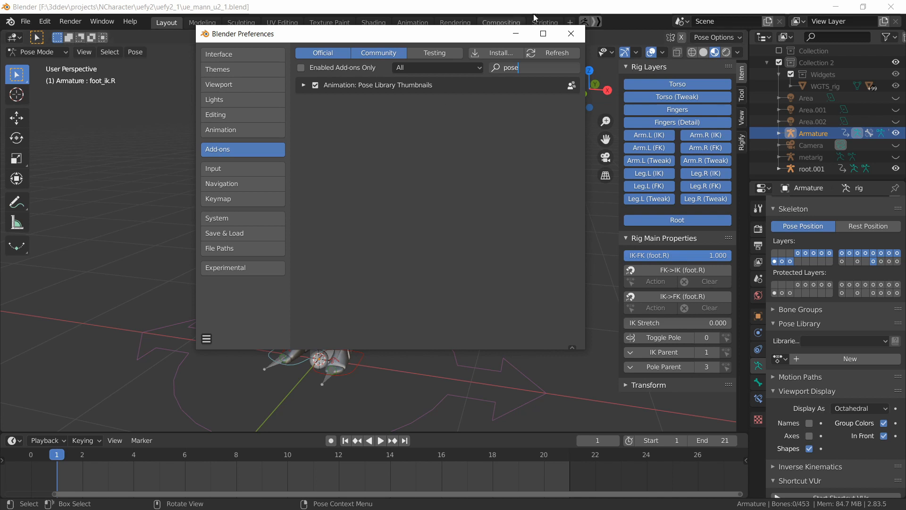
pyautogui.click(571, 34)
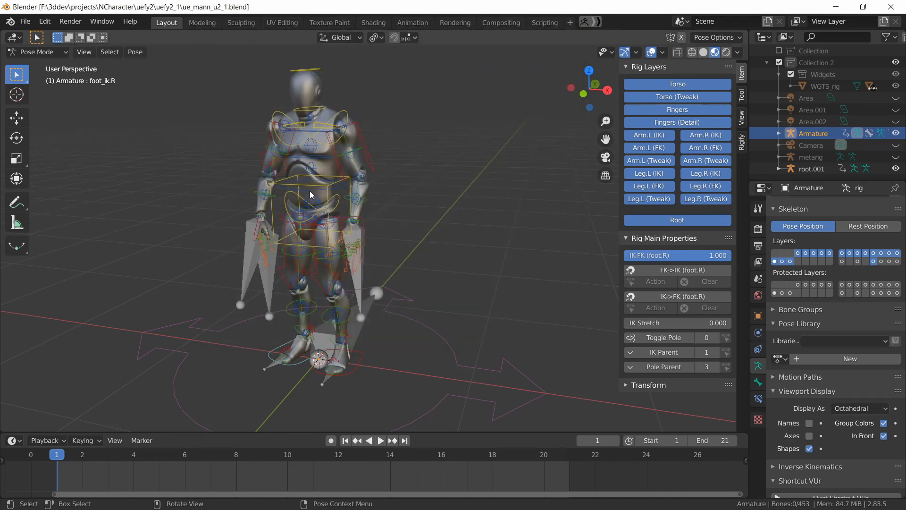
# - Create a pose library for the control rig named PLB-Armature-Move and protect it with a fake user
pyautogui.click(831, 361)
pyautogui.click(822, 359)
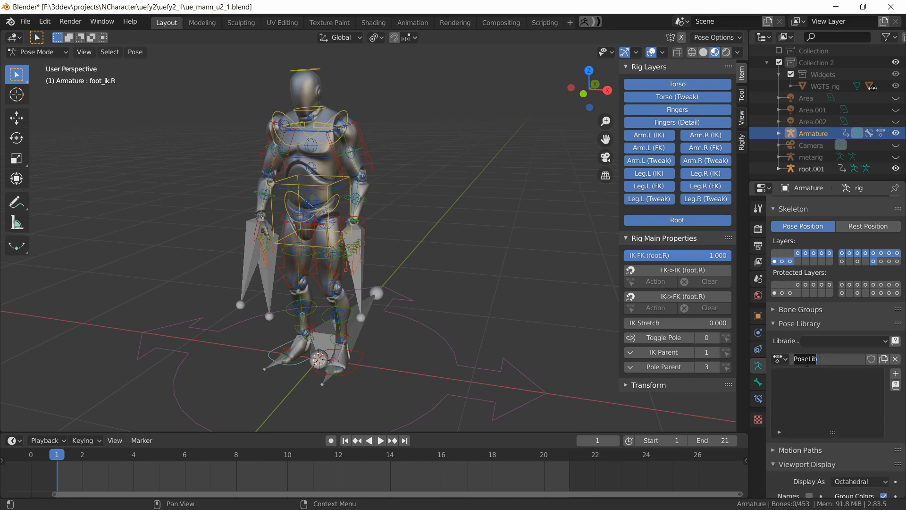
pyautogui.write('PLB')
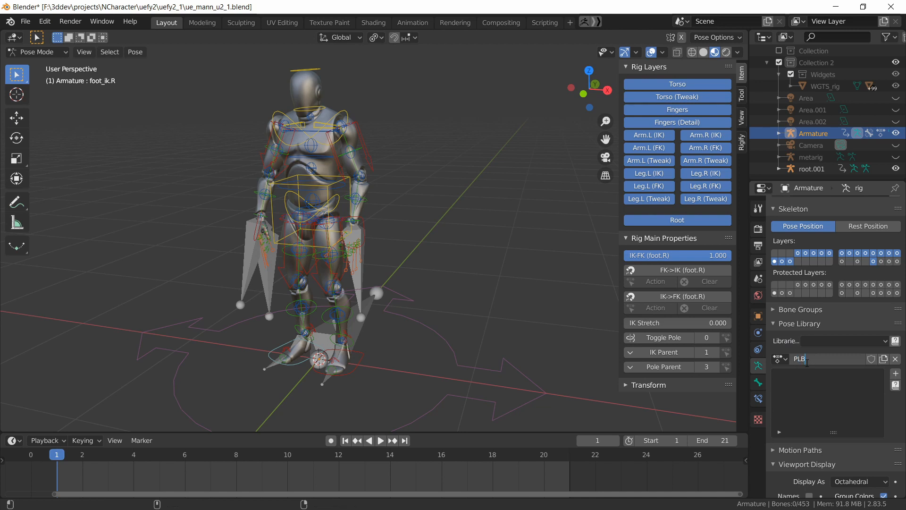
pyautogui.write('_A')
pyautogui.write('rma')
pyautogui.write('ture-mov')
pyautogui.write('Move')
pyautogui.press('Return')
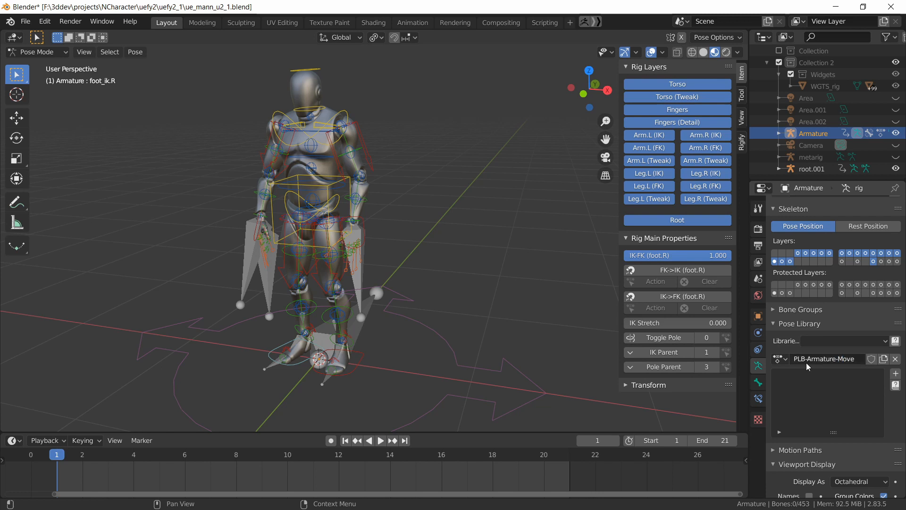
pyautogui.click(871, 360)
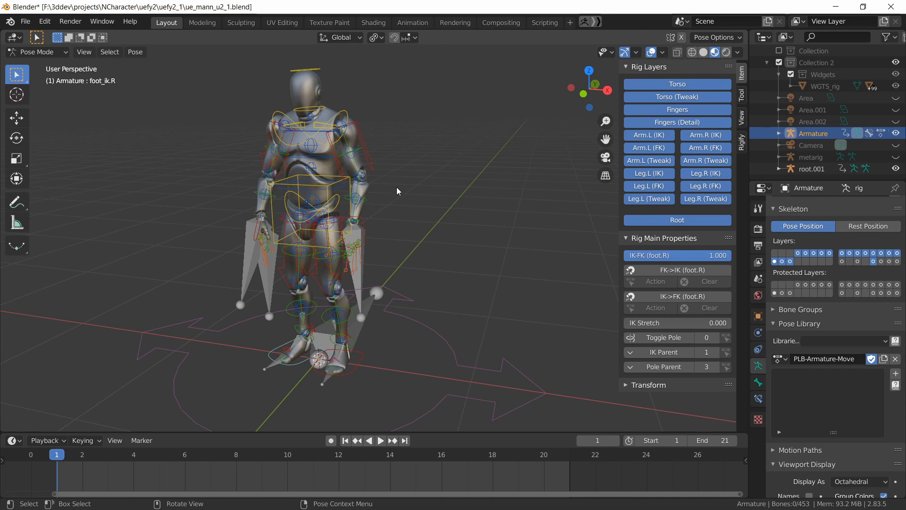
# - Add the current pose of all rig bones to the library as a new pose and rename it Move Idle
pyautogui.press('a')
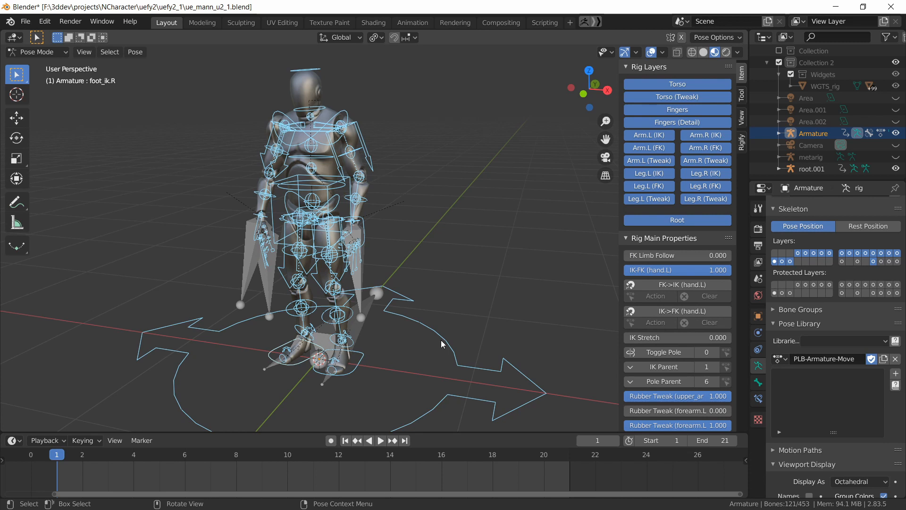
pyautogui.click(895, 373)
pyautogui.click(825, 373)
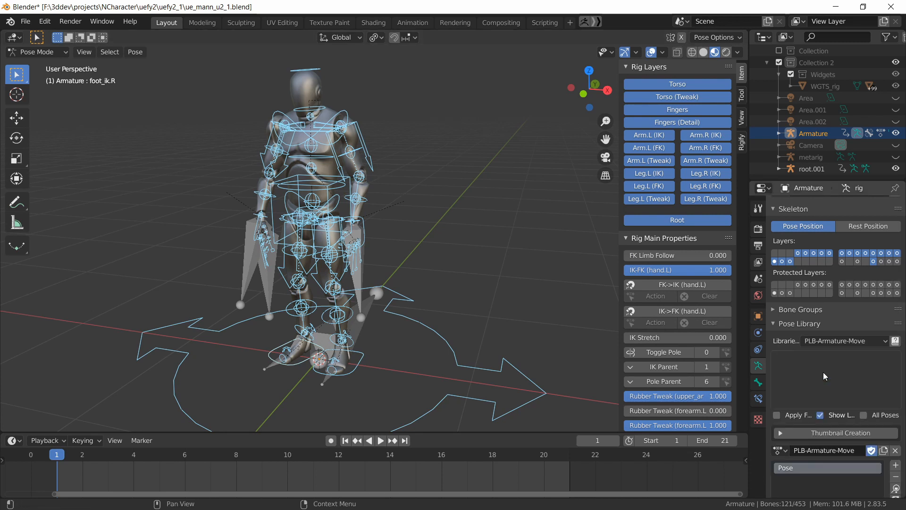
pyautogui.scroll(-1, 826, 364)
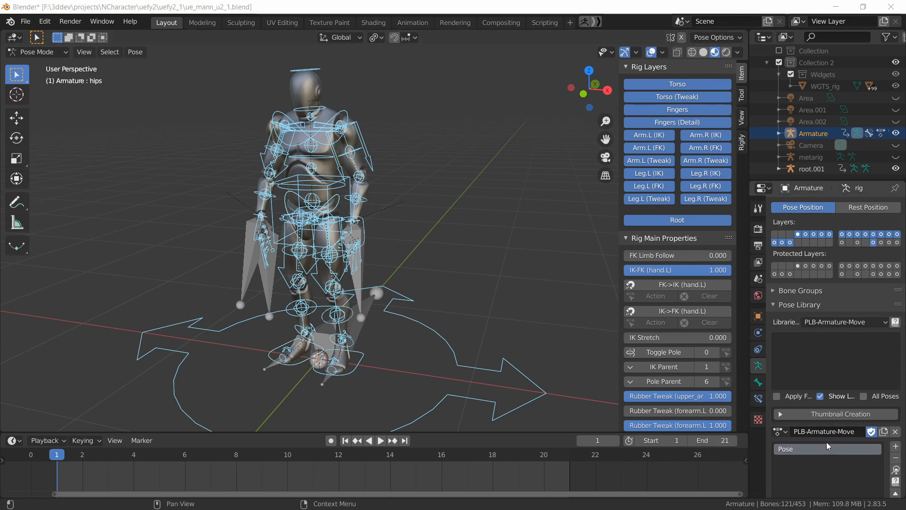
pyautogui.doubleClick(795, 450)
pyautogui.write('Move IO')
pyautogui.write('ID')
pyautogui.write('le')
pyautogui.press('Return')
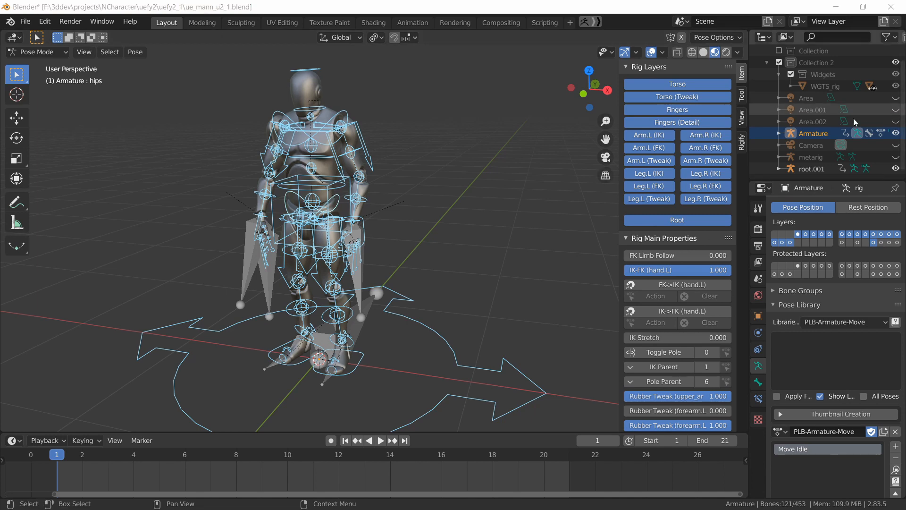
# - Unhide the three area lights and the camera, and render an image of the mannequin's pose
pyautogui.moveTo(895, 98); pyautogui.dragTo(896, 145)
pyautogui.scroll(-5, 466, 245)
pyautogui.moveTo(466, 244); pyautogui.dragTo(416, 241, button='middle')
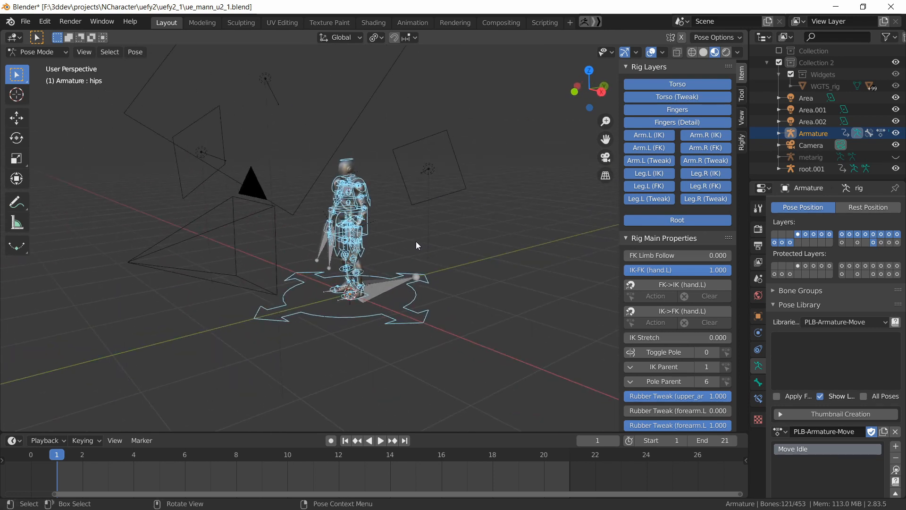
pyautogui.press('F12')
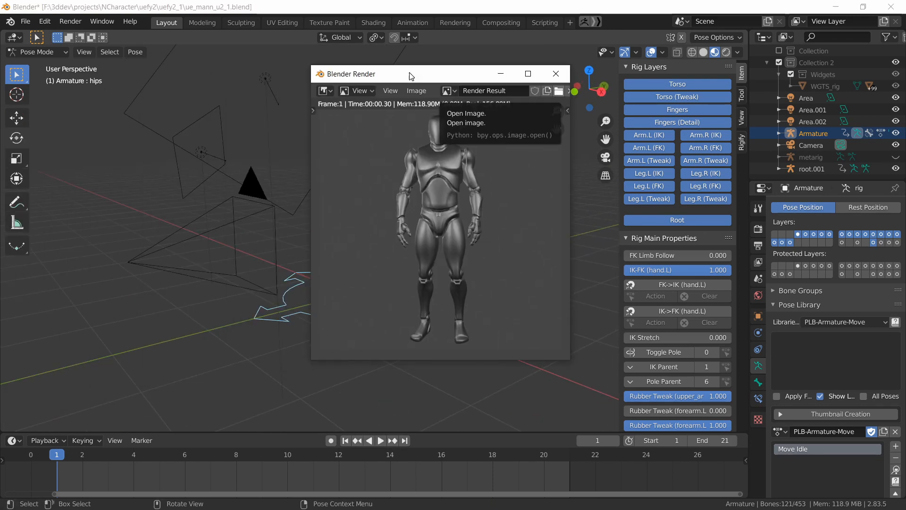
# - Save the render over move-idle.png in the ue_mann folder under Samples\poses and close the render window
pyautogui.click(407, 94)
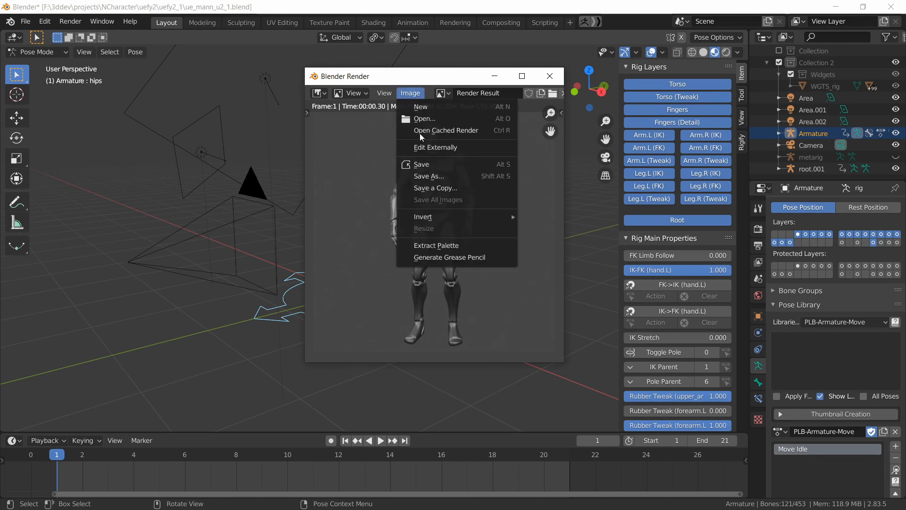
pyautogui.click(432, 174)
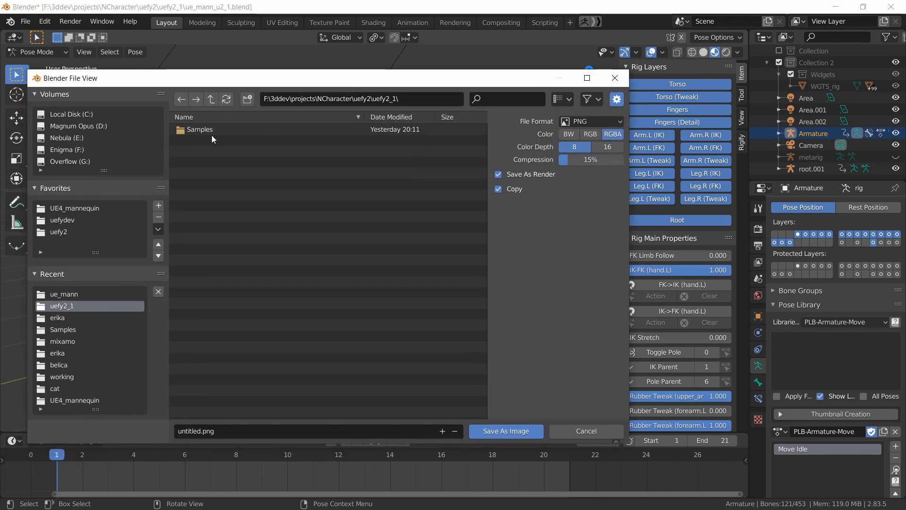
pyautogui.doubleClick(211, 133)
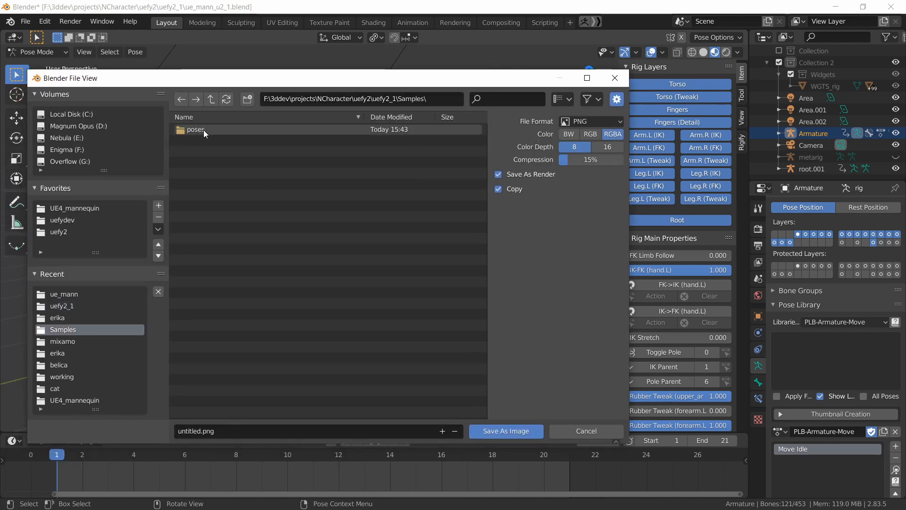
pyautogui.doubleClick(203, 129)
pyautogui.doubleClick(203, 151)
pyautogui.click(227, 141)
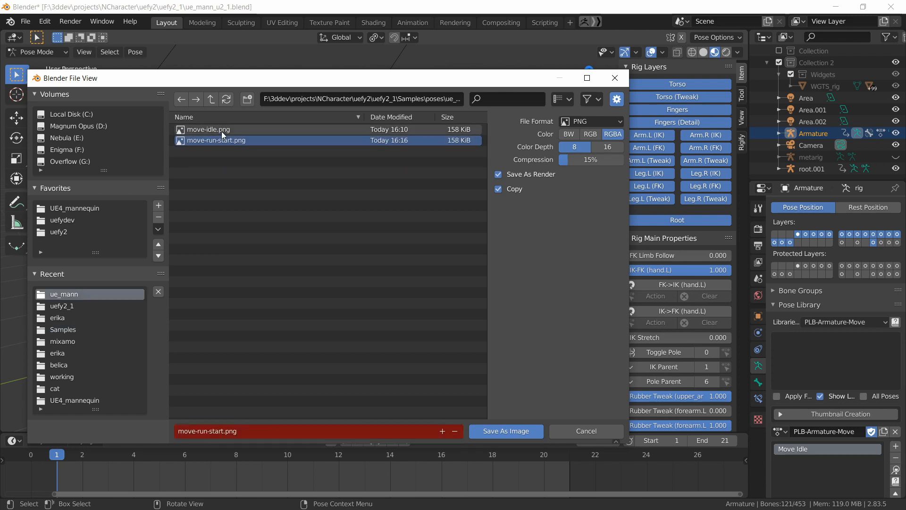
pyautogui.click(222, 131)
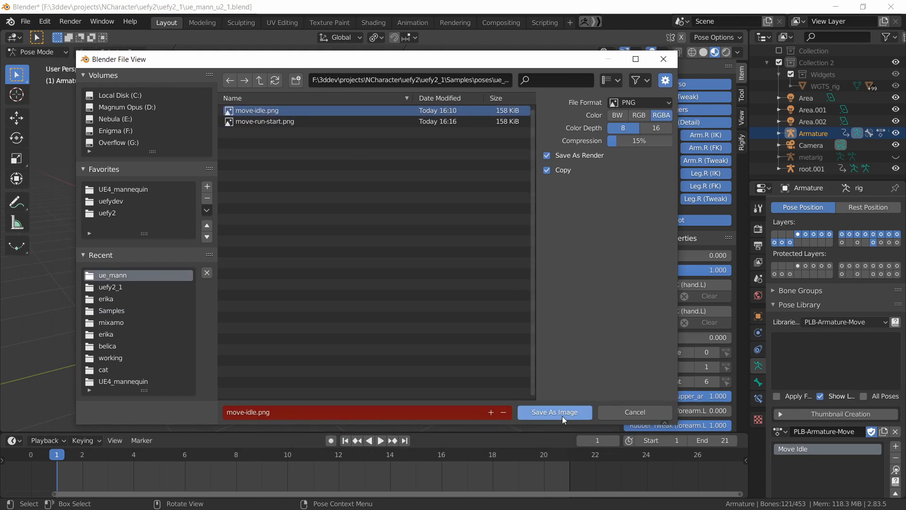
pyautogui.click(552, 409)
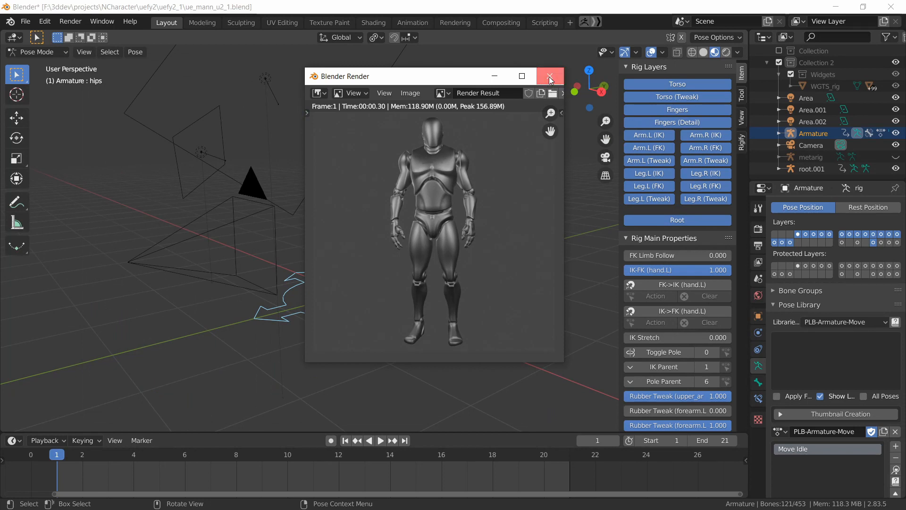
pyautogui.click(550, 76)
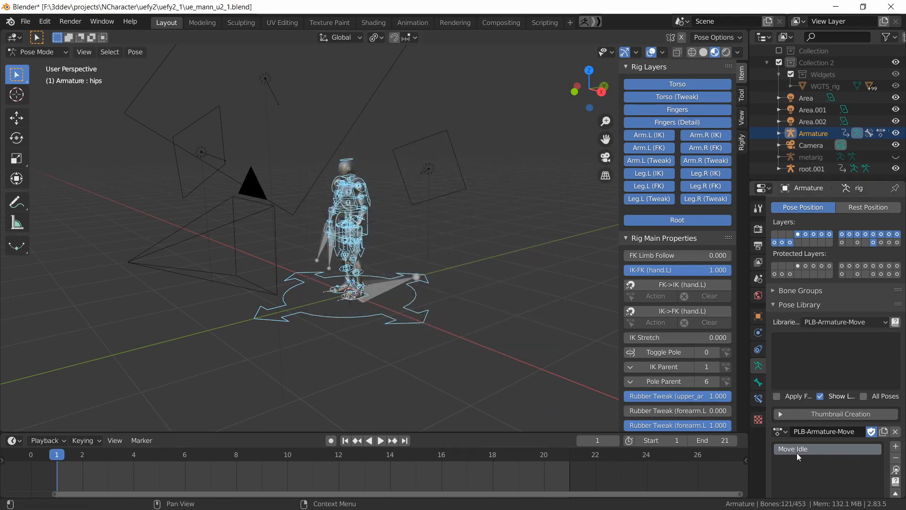
# - Add move-idle.png from the ue_mann poses folder as the thumbnail of the Move Idle pose
pyautogui.click(778, 413)
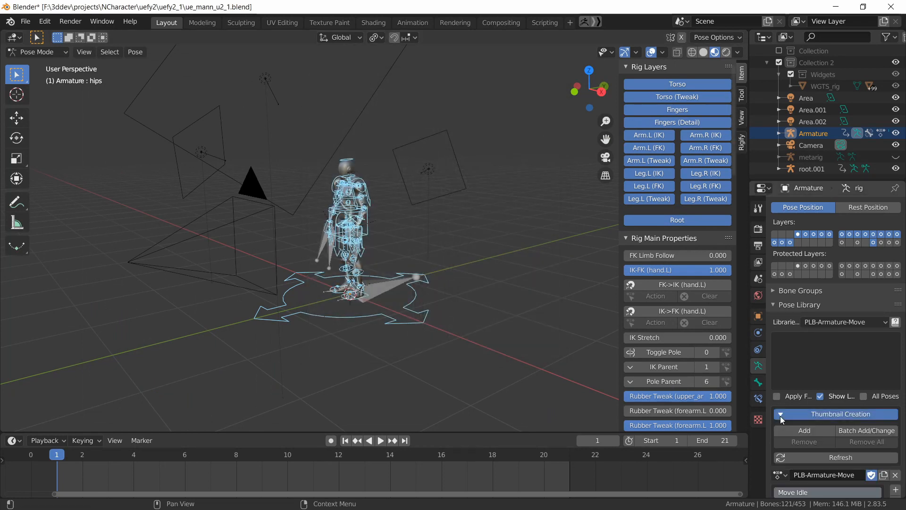
pyautogui.scroll(-1, 793, 409)
pyautogui.scroll(-1, 800, 404)
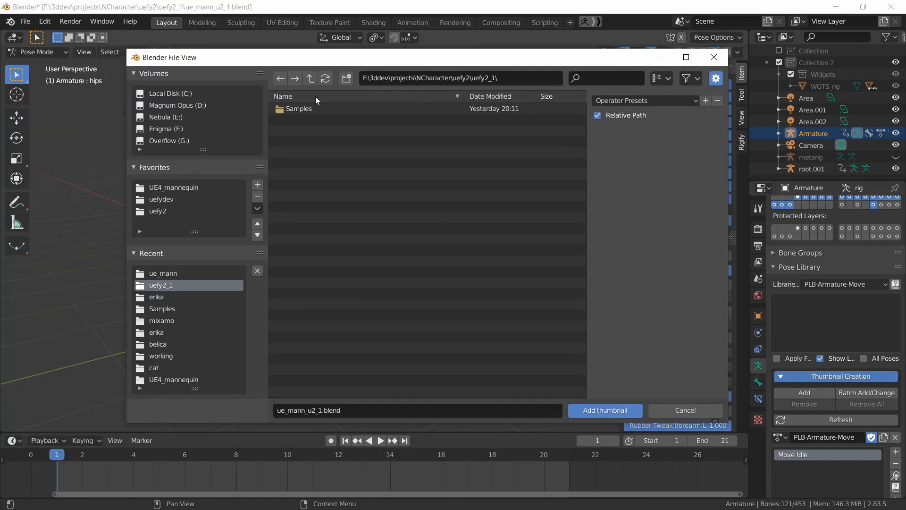
pyautogui.doubleClick(293, 107)
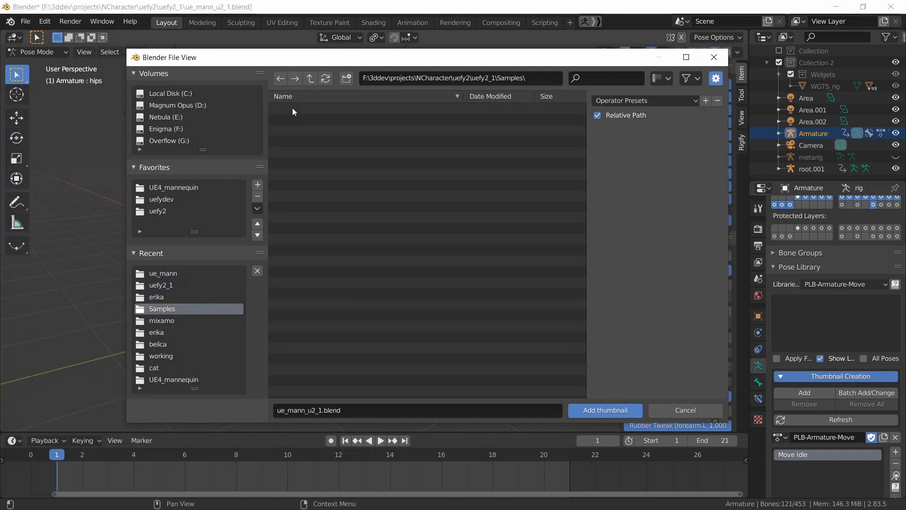
pyautogui.doubleClick(301, 108)
pyautogui.doubleClick(310, 131)
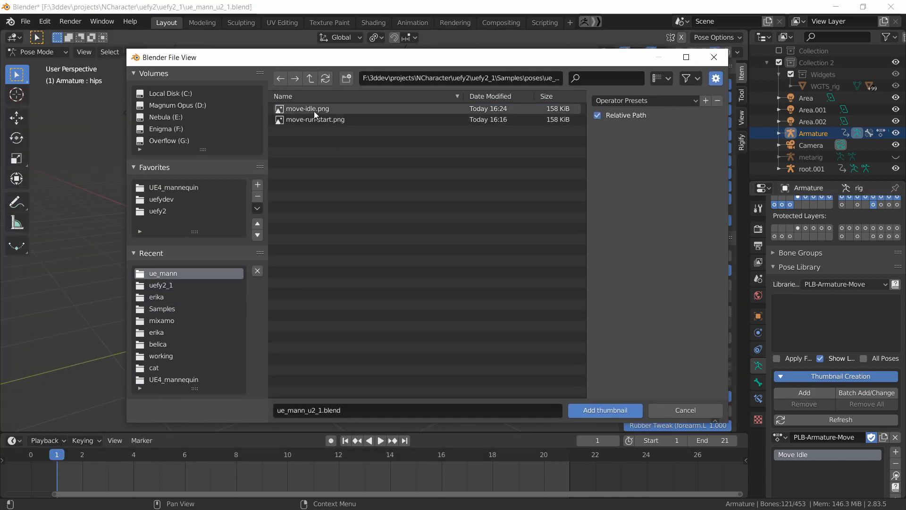
pyautogui.click(313, 110)
pyautogui.click(594, 410)
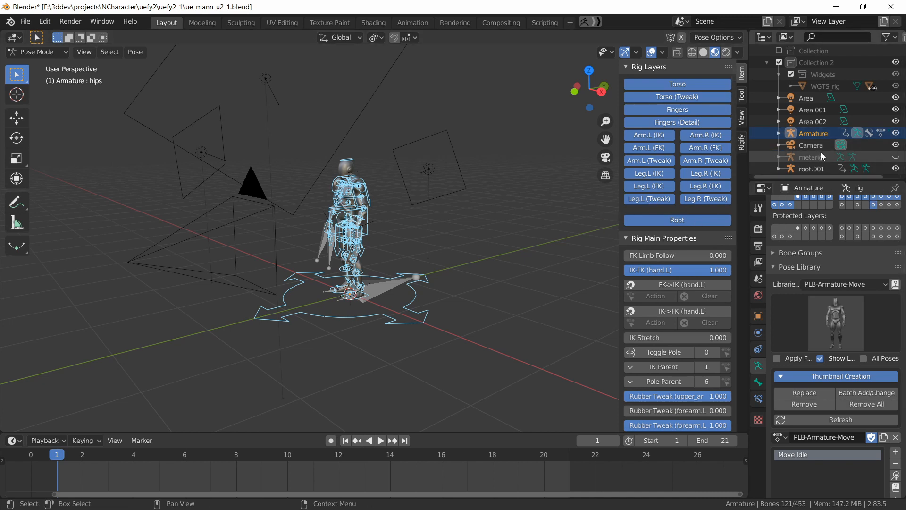
# - Hide the Area, Area.001 and Area.002 lights and the camera again
pyautogui.click(895, 98)
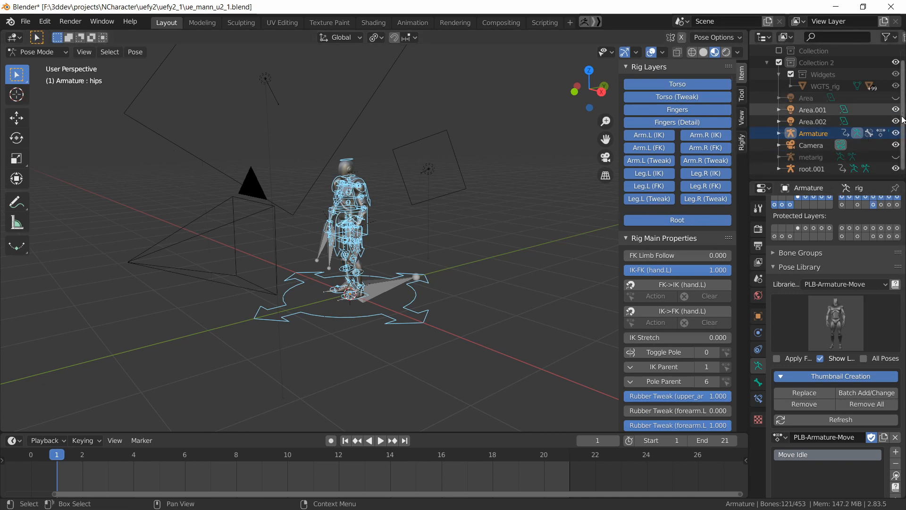
pyautogui.click(896, 110)
pyautogui.click(895, 121)
pyautogui.click(895, 145)
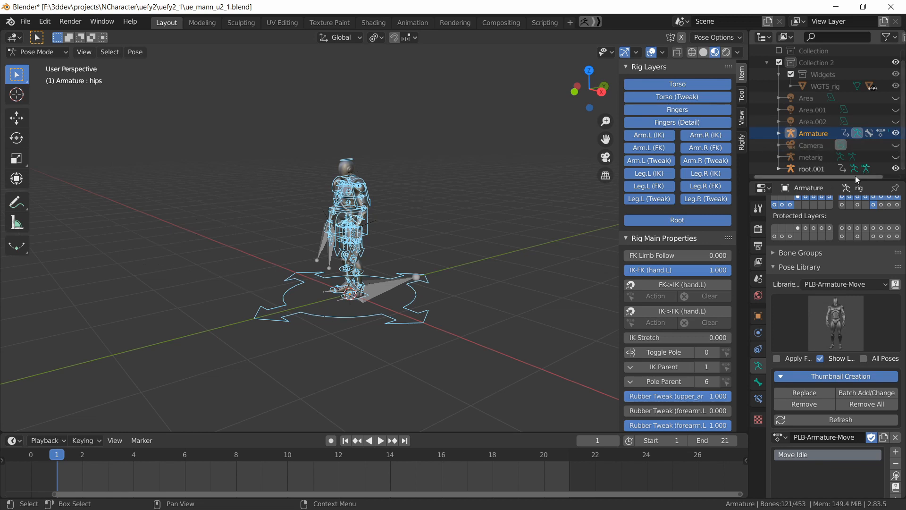
# - Deselect the control rig's bones, return to Object Mode and select the root.001 source skeleton
pyautogui.moveTo(557, 180); pyautogui.dragTo(406, 253, button='middle')
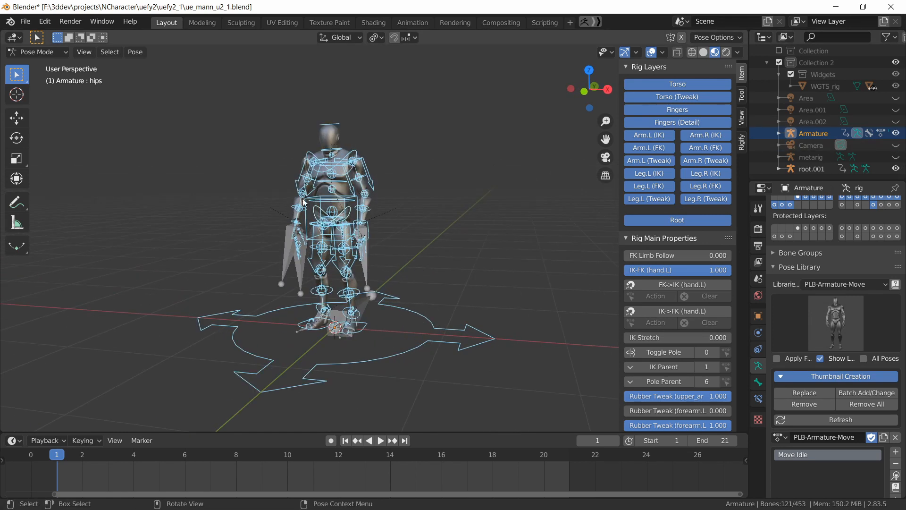
pyautogui.click(394, 256)
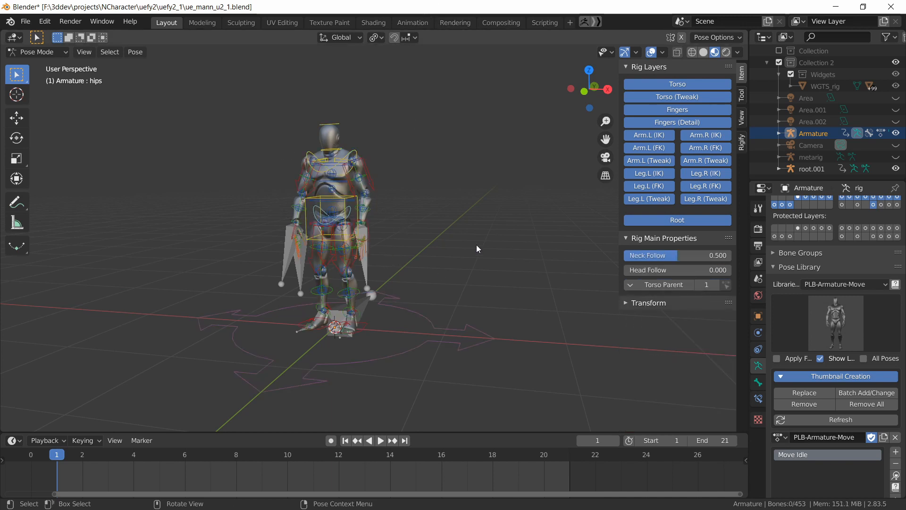
pyautogui.scroll(3, 446, 220)
pyautogui.click(21, 52)
pyautogui.click(53, 67)
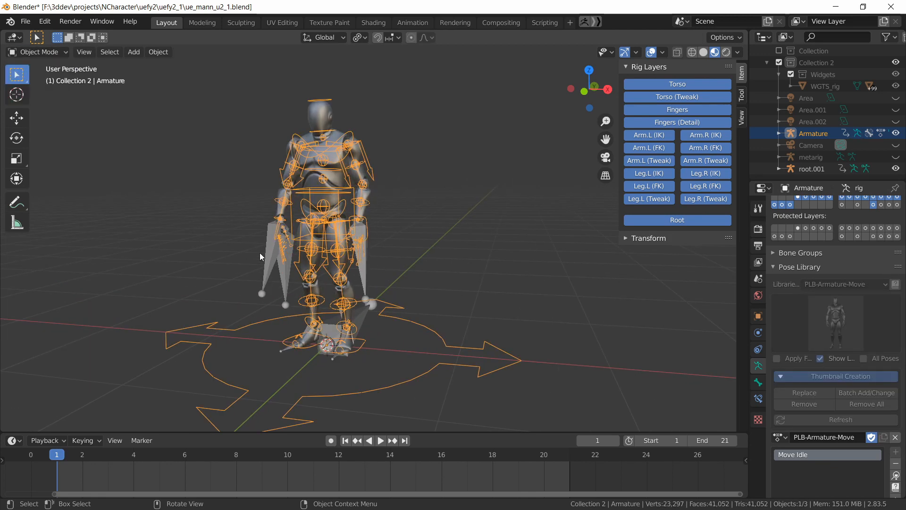
pyautogui.click(270, 253)
pyautogui.moveTo(340, 297); pyautogui.dragTo(398, 333, button='middle')
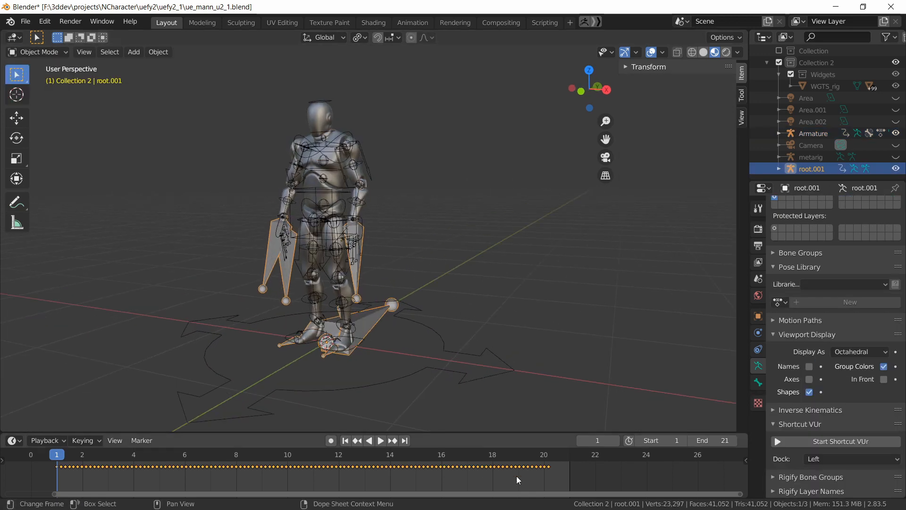
# - Play the source animation through to frame 21 and match the control rig to that pose with Uefy's Match Pose
pyautogui.press('space')
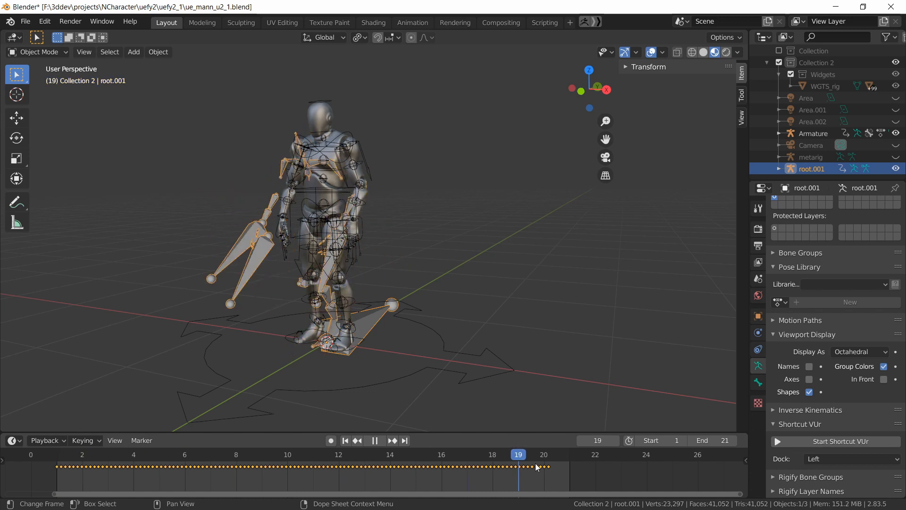
pyautogui.press('space')
pyautogui.scroll(-15, 830, 283)
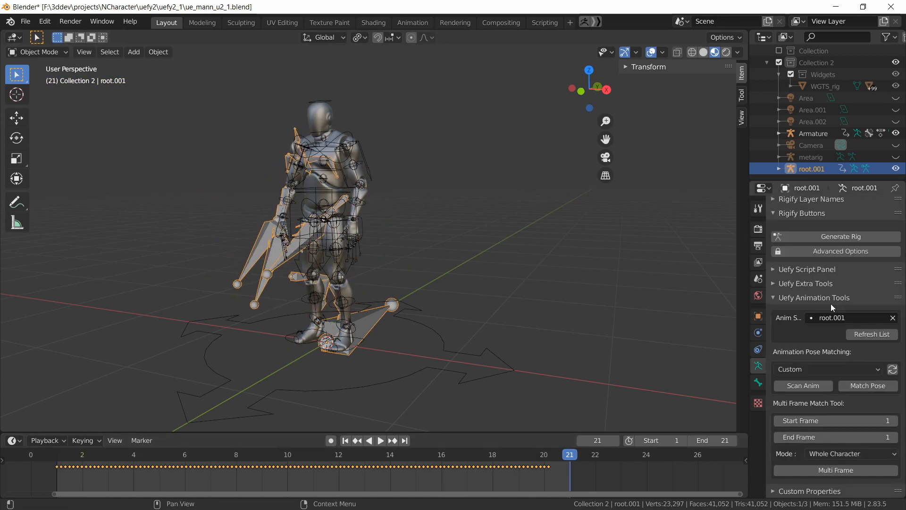
pyautogui.click(857, 385)
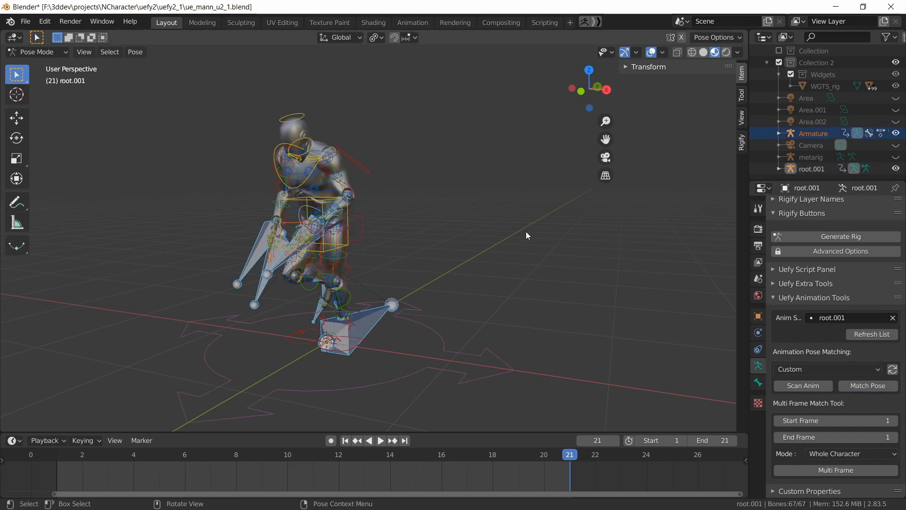
# - Assign the existing PLB-Armature-Move pose library to the root.001 skeleton
pyautogui.scroll(15, 862, 336)
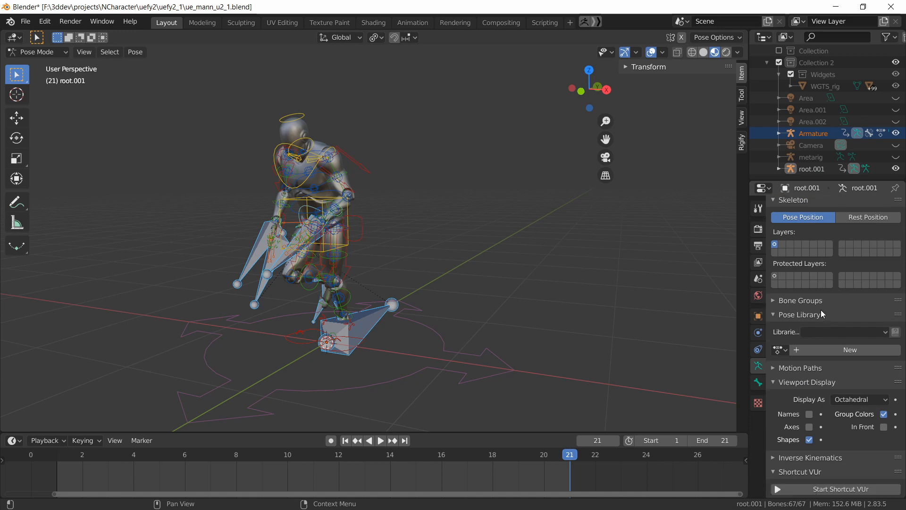
pyautogui.scroll(-1, 818, 299)
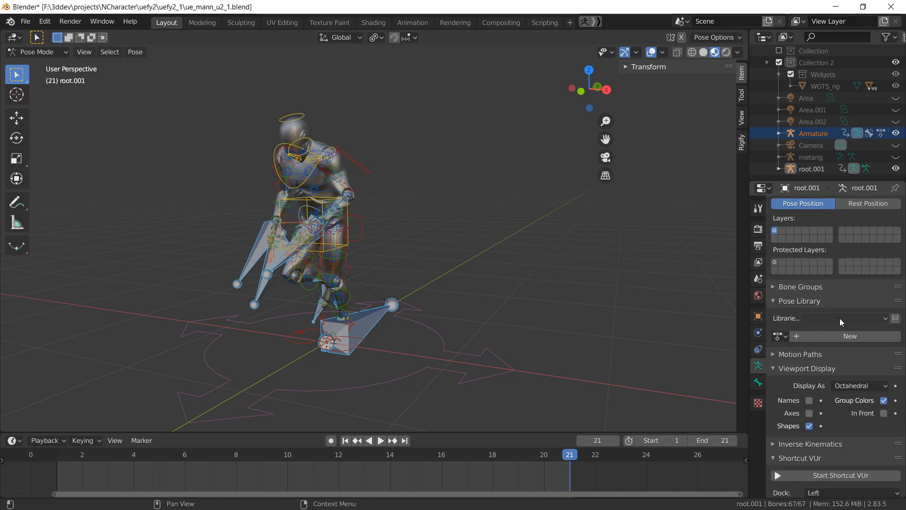
pyautogui.click(780, 336)
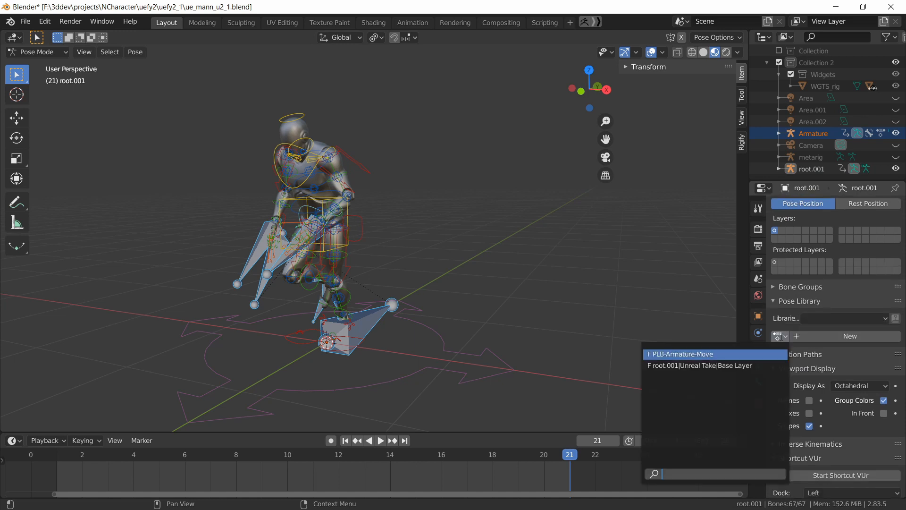
pyautogui.click(698, 354)
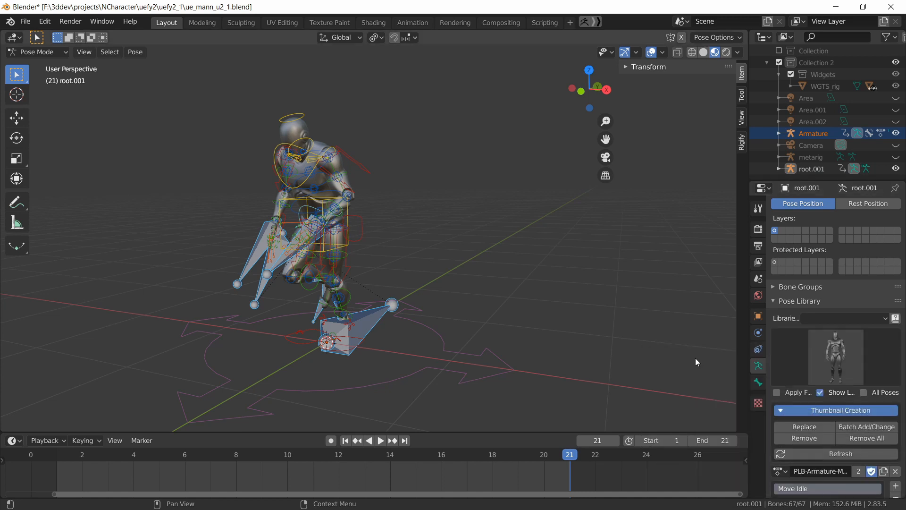
pyautogui.scroll(-4, 807, 377)
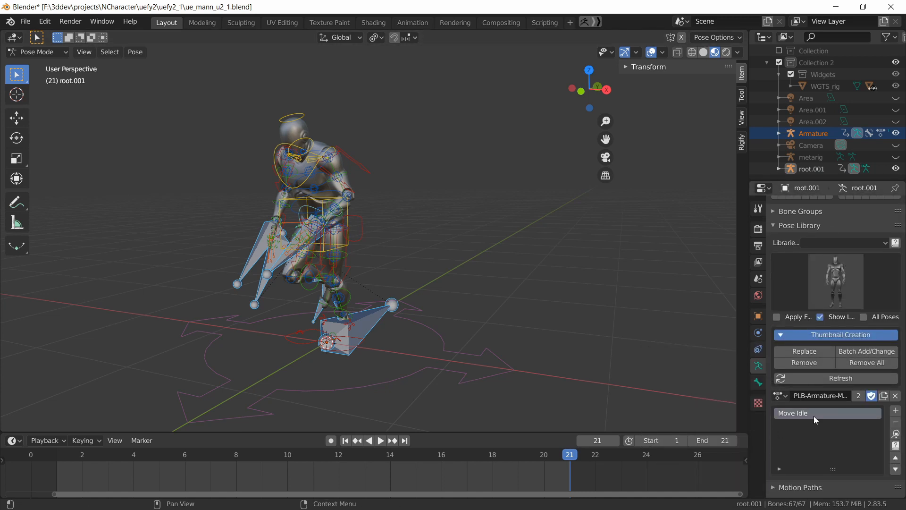
pyautogui.scroll(-1, 823, 439)
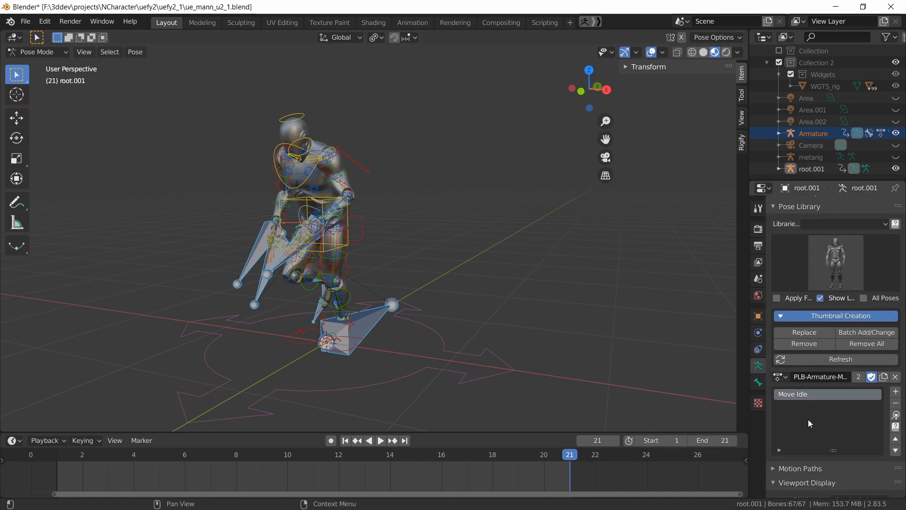
# - Return to Object Mode, make the control rig Armature the active object, and select all its bones in Pose Mode
pyautogui.click(386, 286)
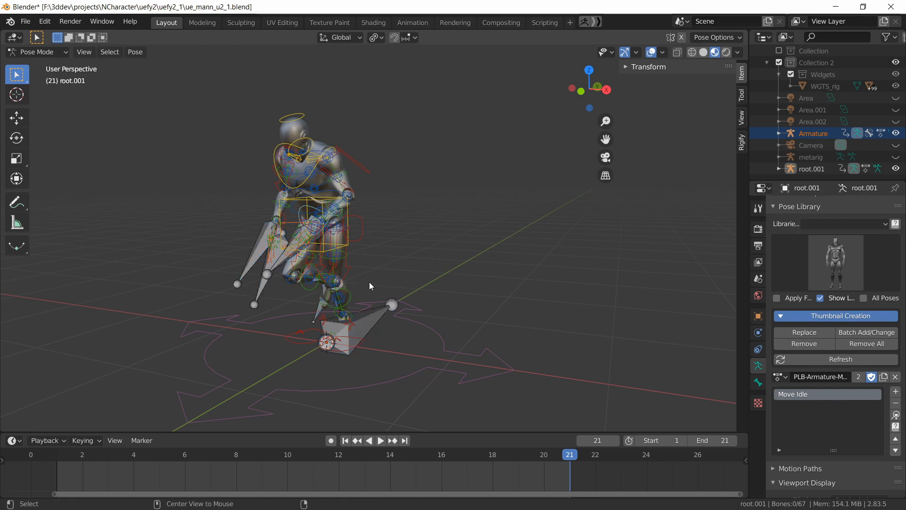
pyautogui.click(50, 52)
pyautogui.click(41, 65)
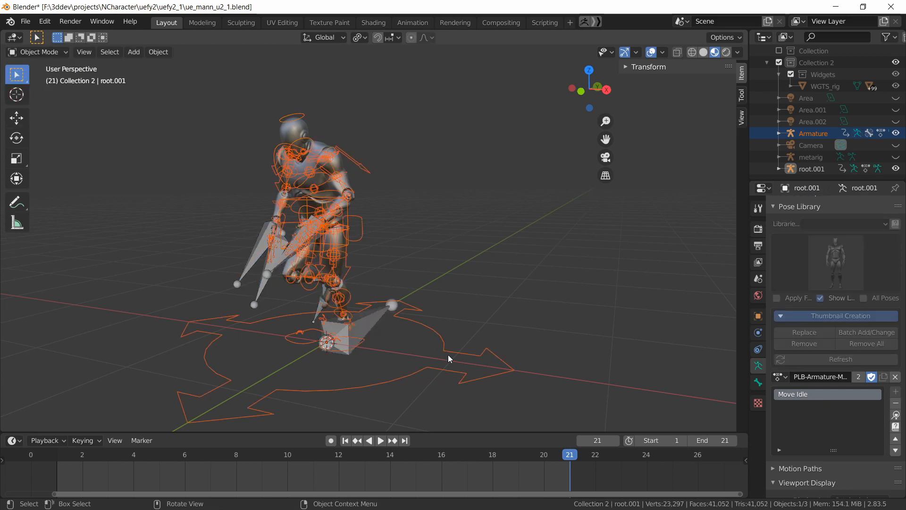
pyautogui.click(442, 341)
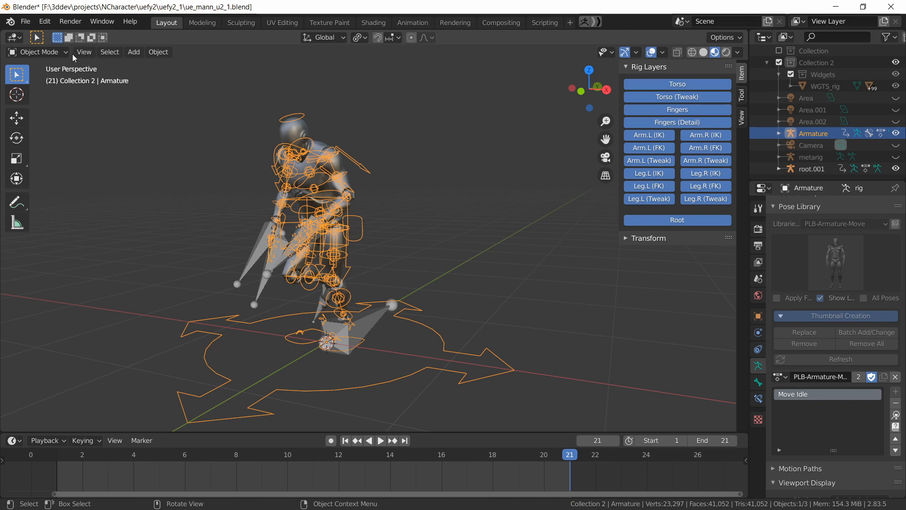
pyautogui.click(38, 52)
pyautogui.click(41, 89)
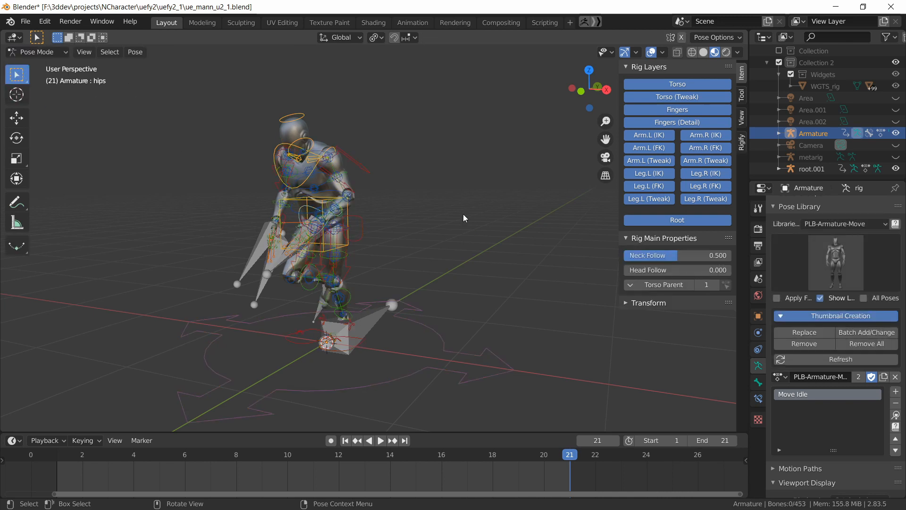
pyautogui.press('a')
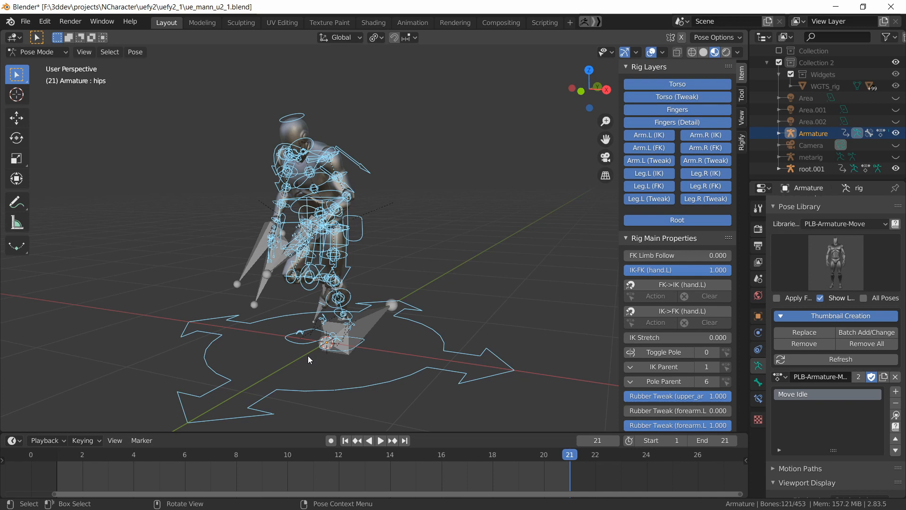
# - Add the current pose to the PLB-Armature-Move library as a new pose named Move Run Start
pyautogui.click(896, 392)
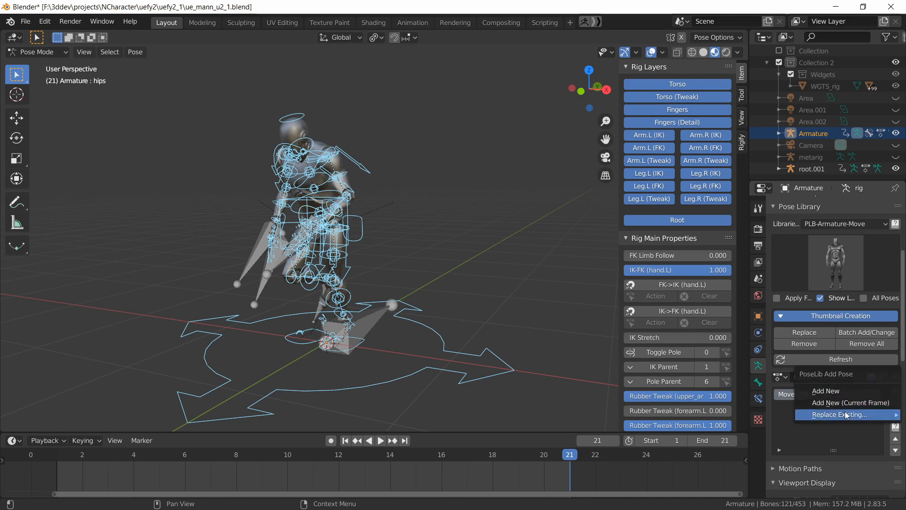
pyautogui.click(824, 391)
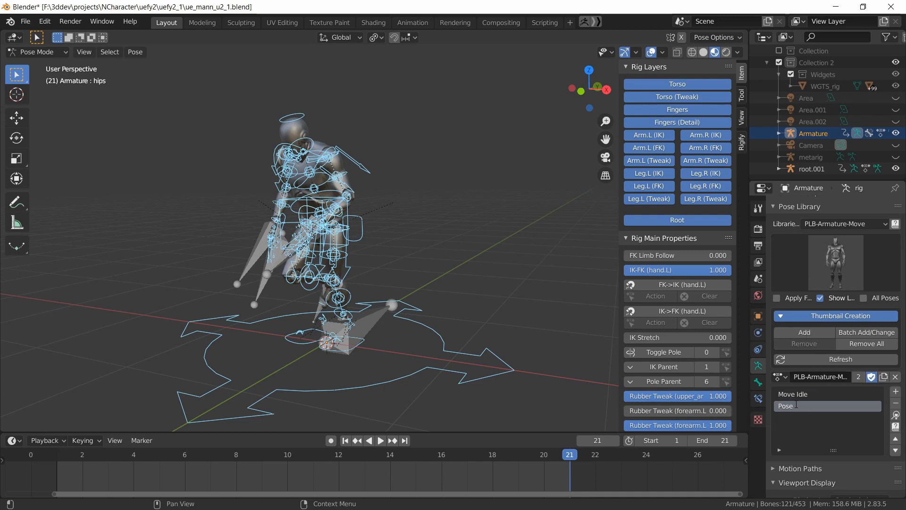
pyautogui.doubleClick(796, 404)
pyautogui.write('Move Run Start')
pyautogui.press('Left')
pyautogui.press('Left')
pyautogui.press('Left')
pyautogui.press('Left')
pyautogui.press('Left')
pyautogui.write('Run')
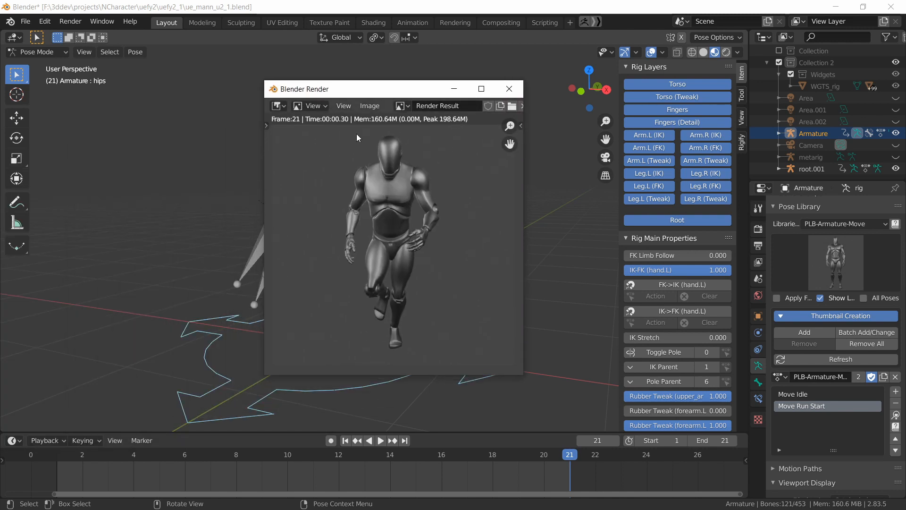
# - Save the rendered image over move-run-start.png in the ue_mann poses folder and close the render window
pyautogui.click(369, 106)
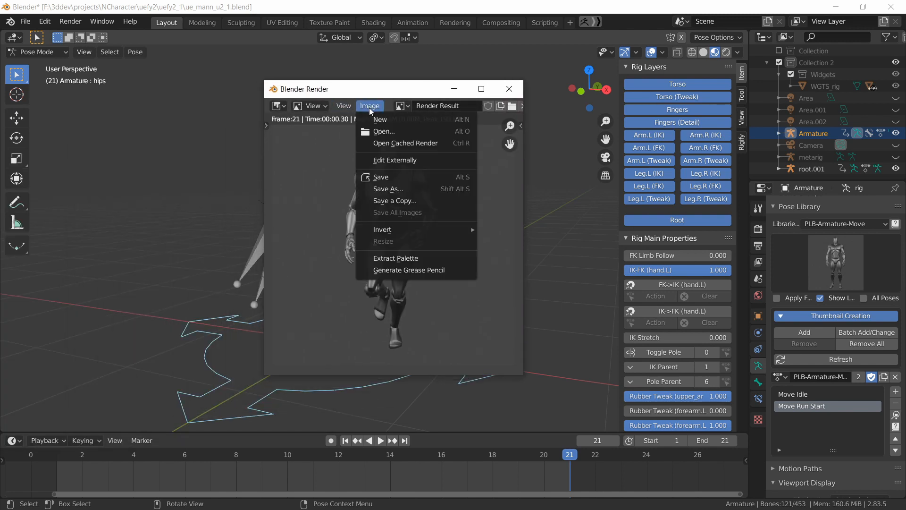
pyautogui.click(399, 190)
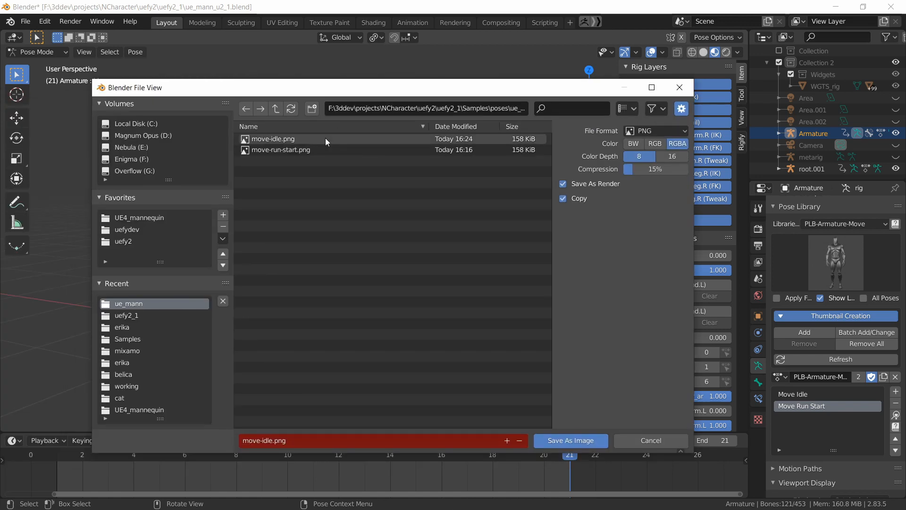
pyautogui.click(299, 150)
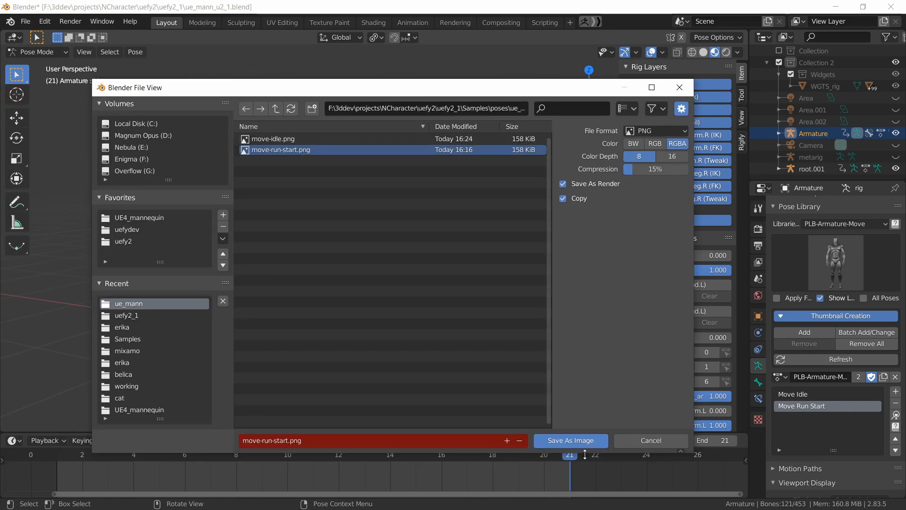
pyautogui.click(570, 443)
pyautogui.click(512, 87)
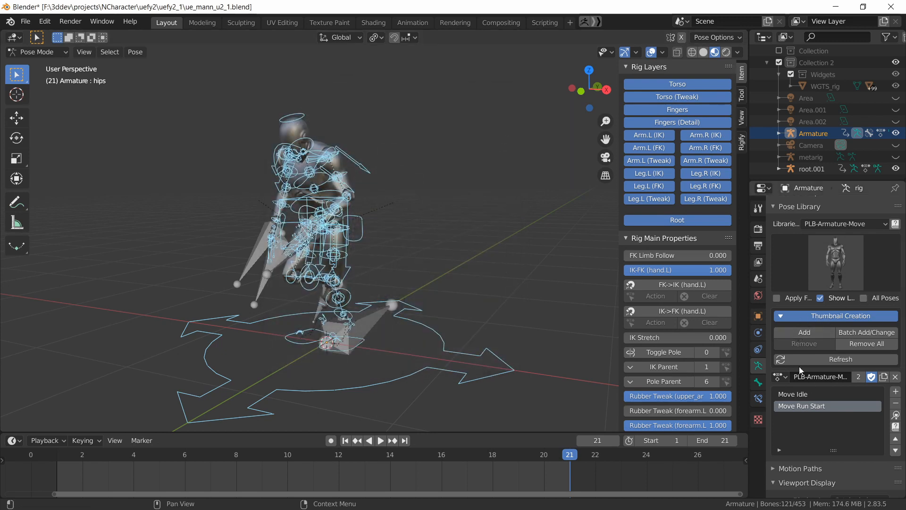
# - Add move-run-start.png from the ue_mann poses folder as the thumbnail of the Move Run Start pose
pyautogui.click(793, 333)
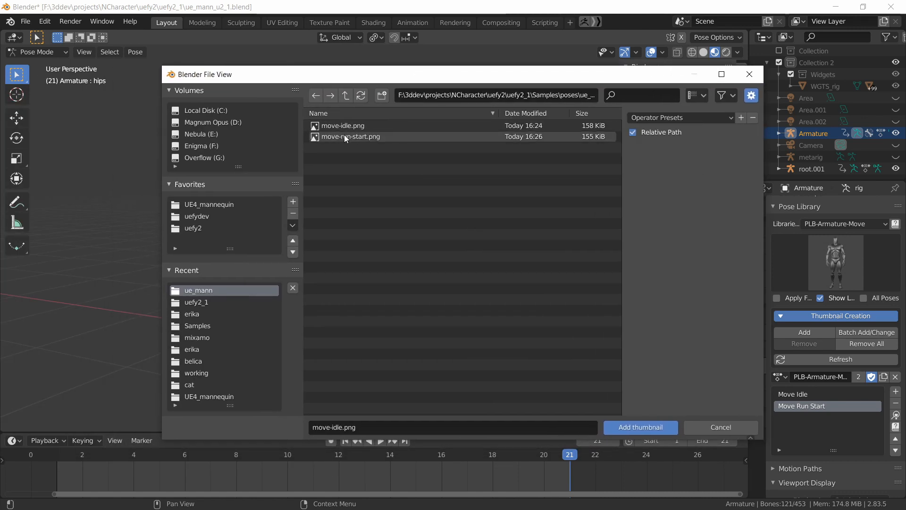
pyautogui.click(344, 136)
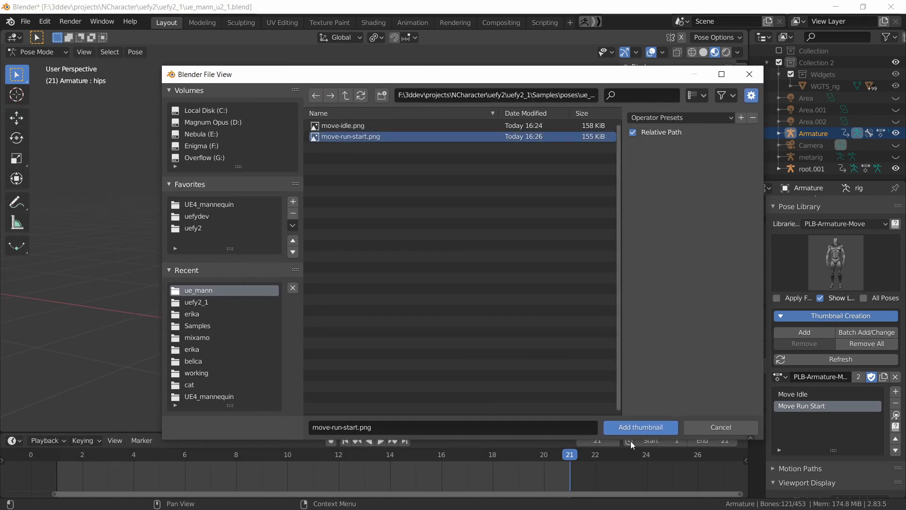
pyautogui.click(621, 427)
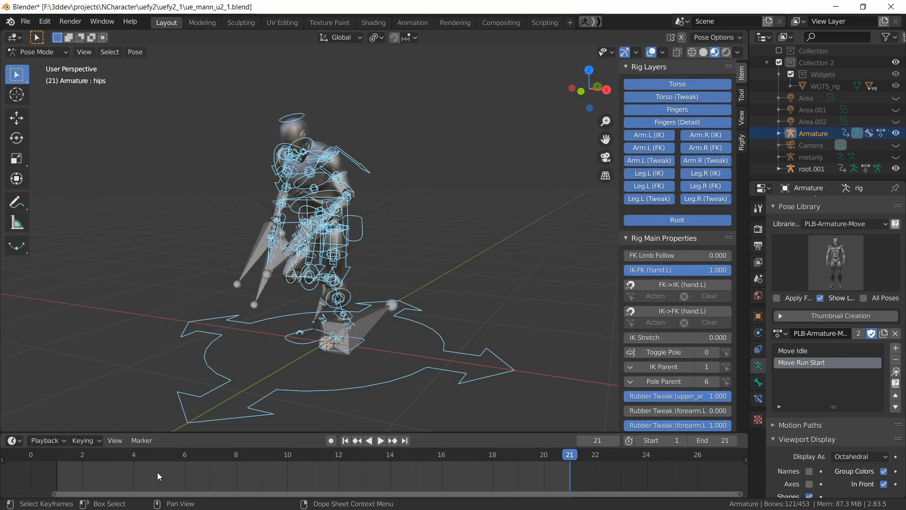
# - Clear the rotation and location of all selected control bones and hide the root.001 skeleton
pyautogui.hotkey('alt', 'r')
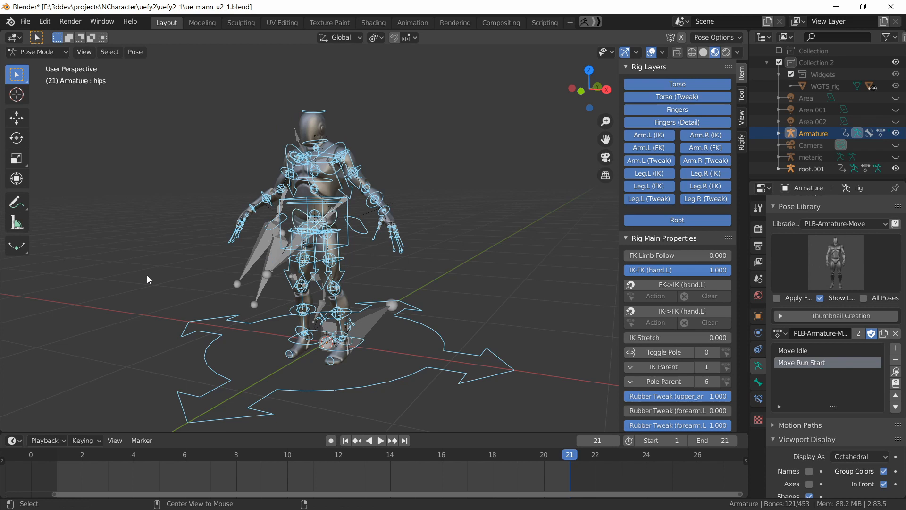
pyautogui.hotkey('alt', 'g')
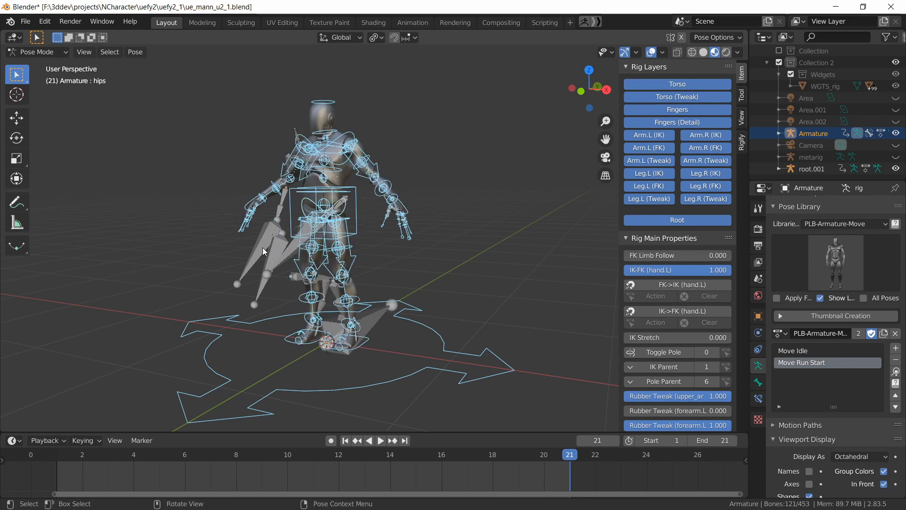
pyautogui.click(896, 168)
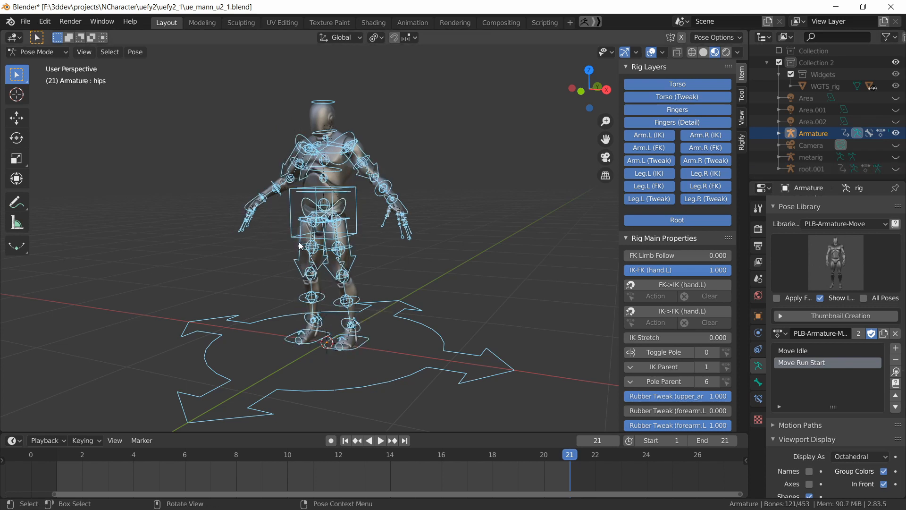
# - Switch to the Animation workspace, set the Dope Sheet to Action Editor mode and create a new action for the Armature
pyautogui.click(413, 22)
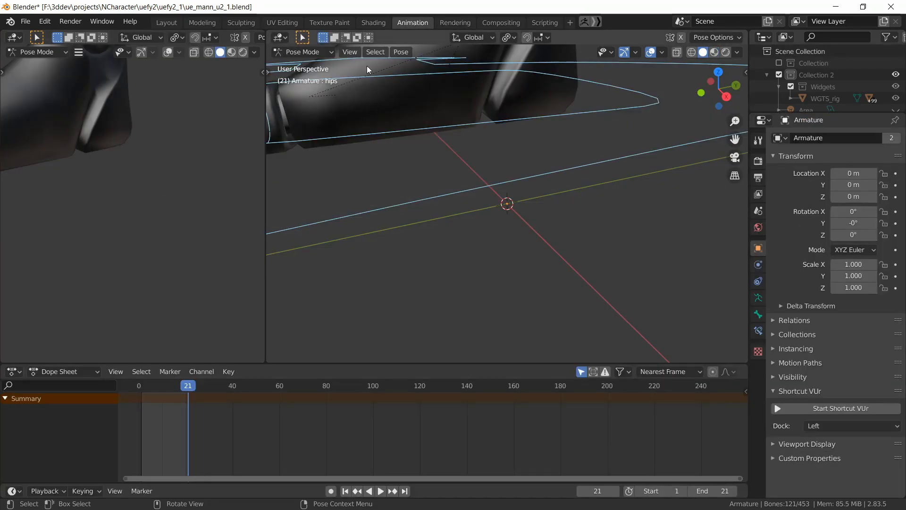
pyautogui.click(12, 372)
pyautogui.click(159, 270)
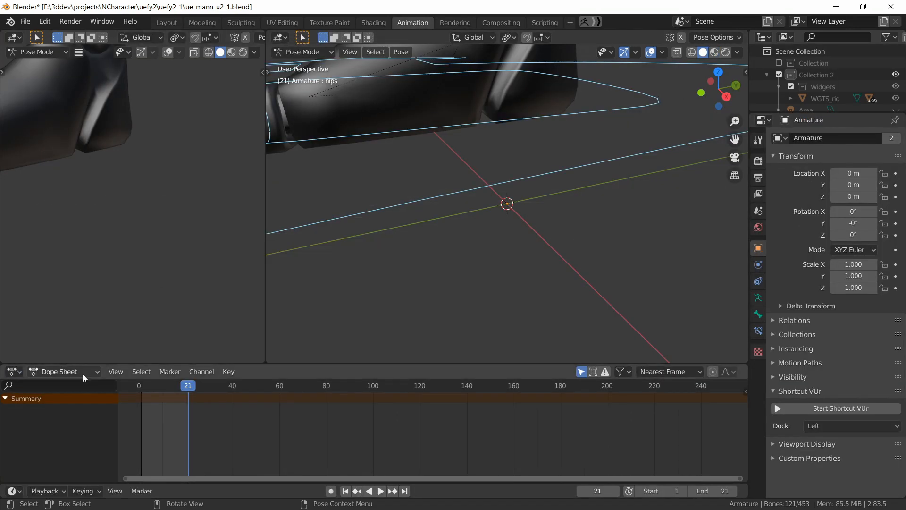
pyautogui.click(62, 372)
pyautogui.click(73, 399)
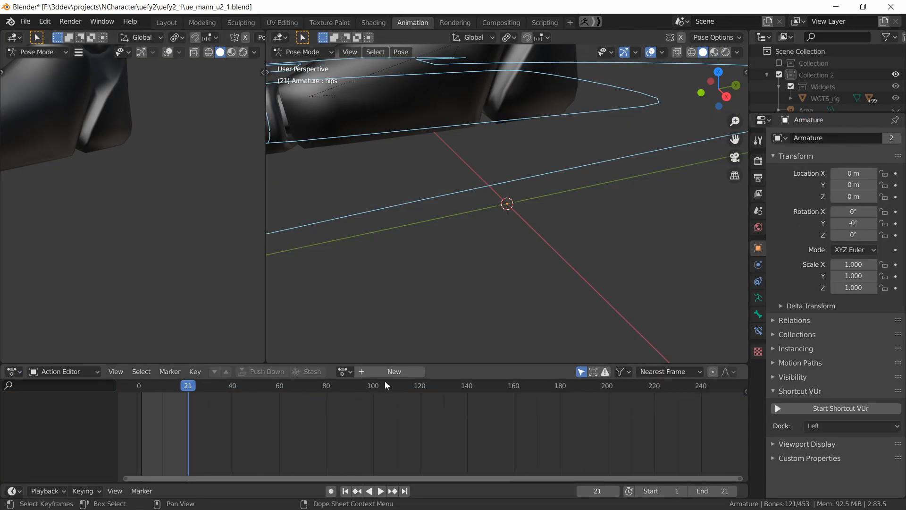
pyautogui.click(397, 373)
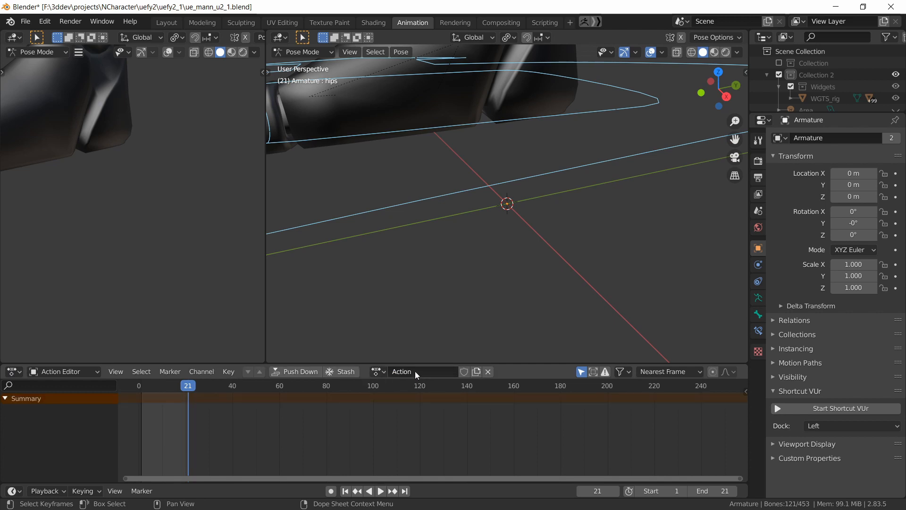
# - Rename the Armature's new action as My Animation
pyautogui.click(436, 378)
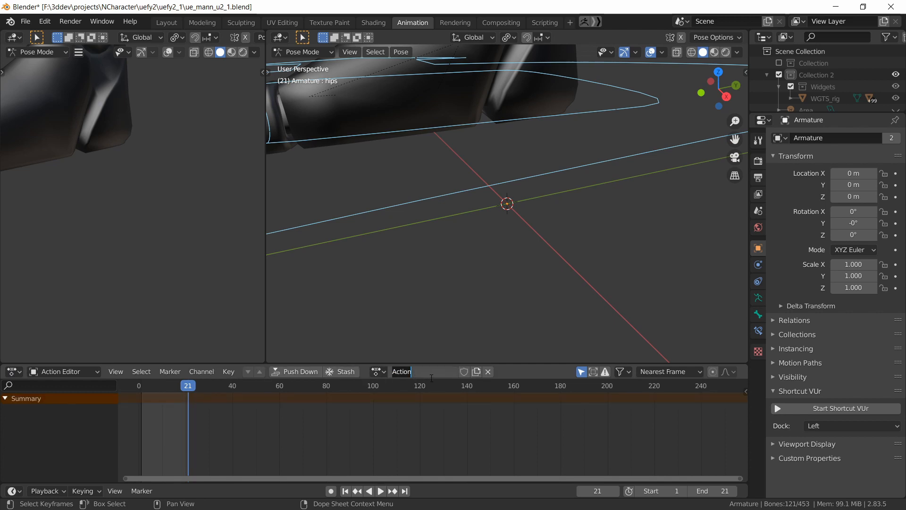
pyautogui.write('Animat')
pyautogui.write('My')
pyautogui.press('Return')
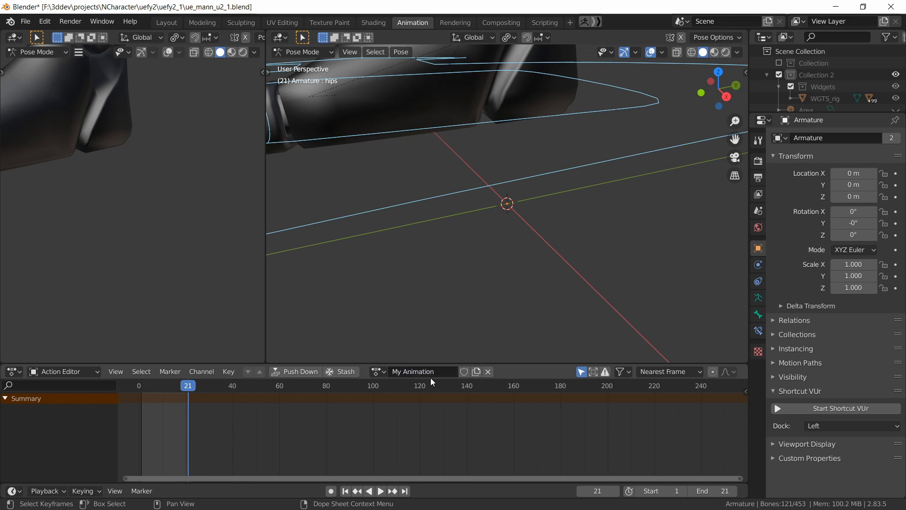
# - Return to the Layout workspace, go to frame 1 and put the Armature in Pose Mode
pyautogui.click(177, 21)
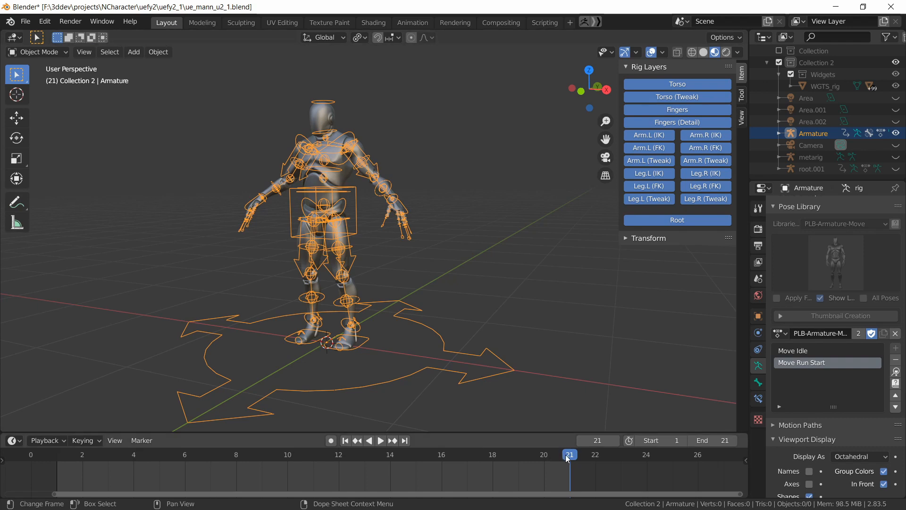
pyautogui.moveTo(567, 457); pyautogui.dragTo(61, 454)
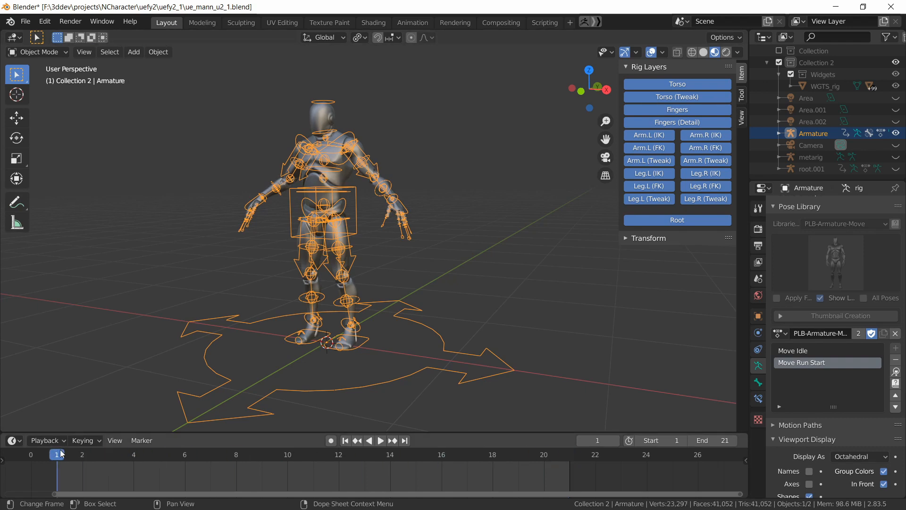
pyautogui.click(29, 52)
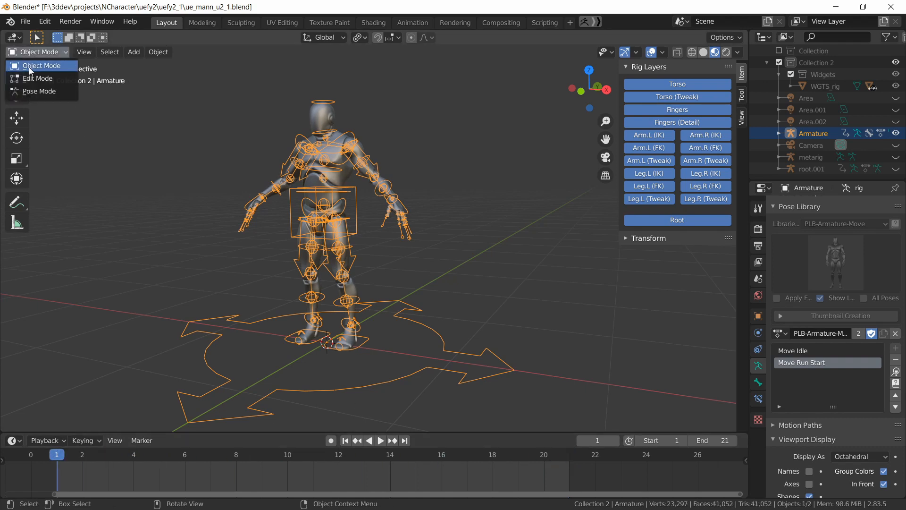
pyautogui.click(37, 91)
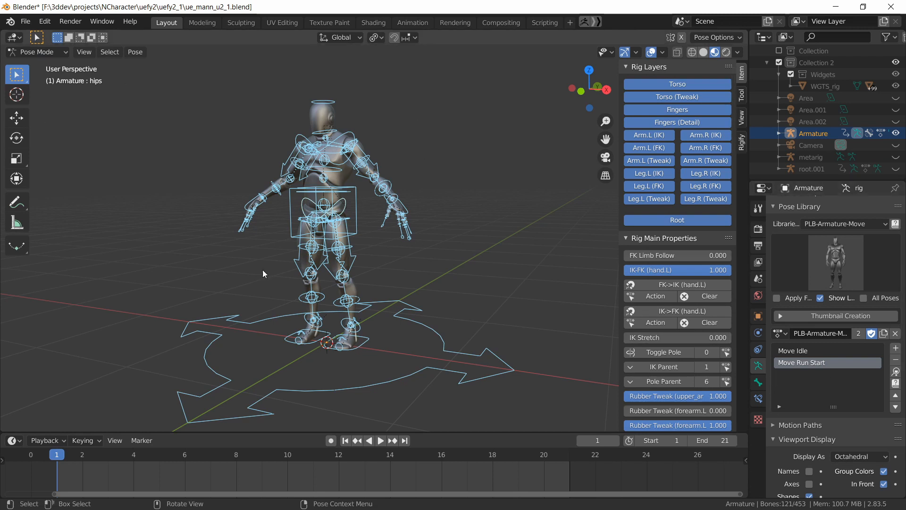
# - Apply the Move Idle library pose to the rig and insert a Whole Character keyframe at frame 1
pyautogui.click(804, 351)
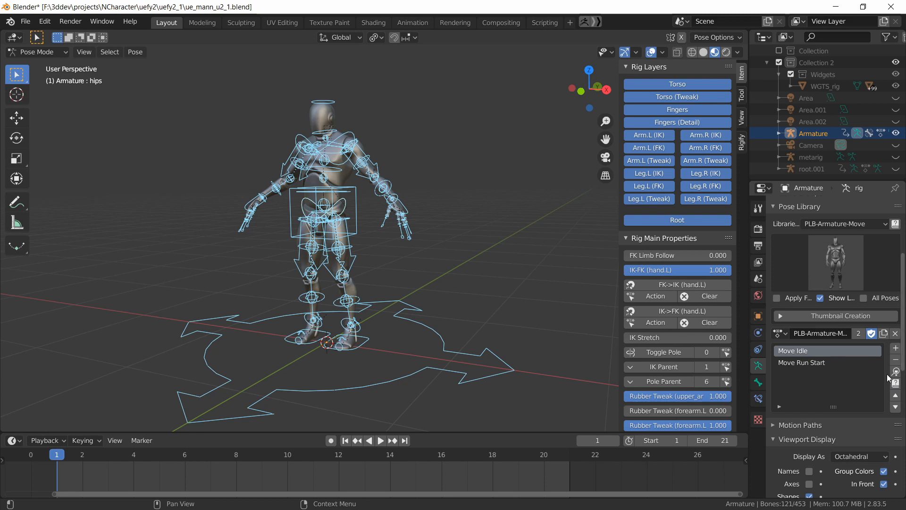
pyautogui.click(835, 270)
pyautogui.click(803, 324)
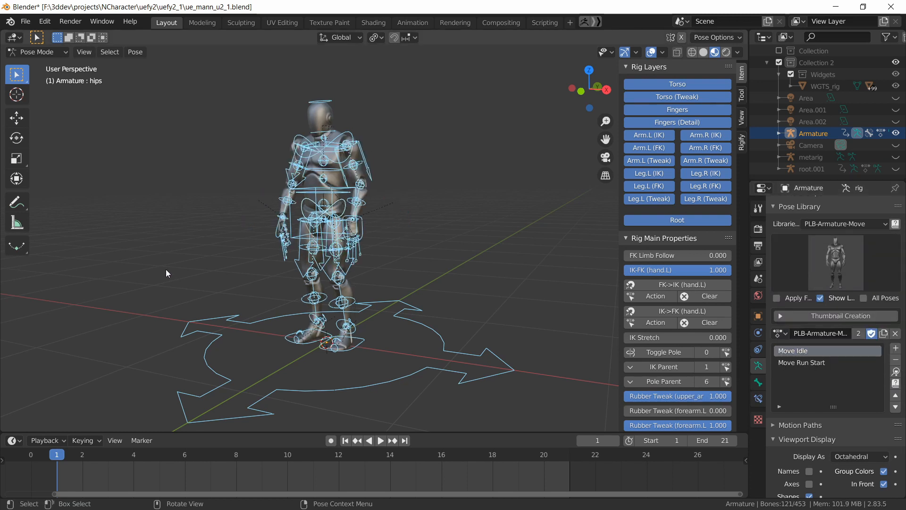
pyautogui.press('i')
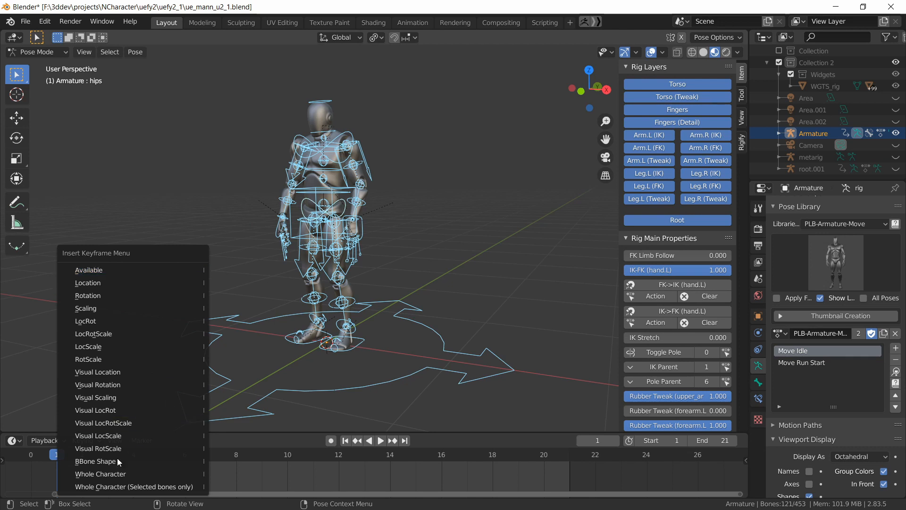
pyautogui.press('Return')
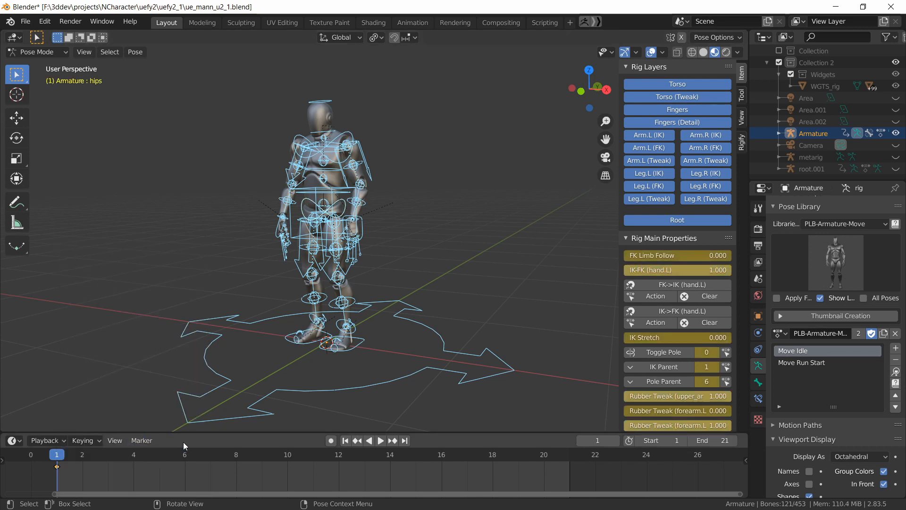
# - At frame 21, apply the Move Run Start library pose and insert a Whole Character keyframe
pyautogui.click(561, 455)
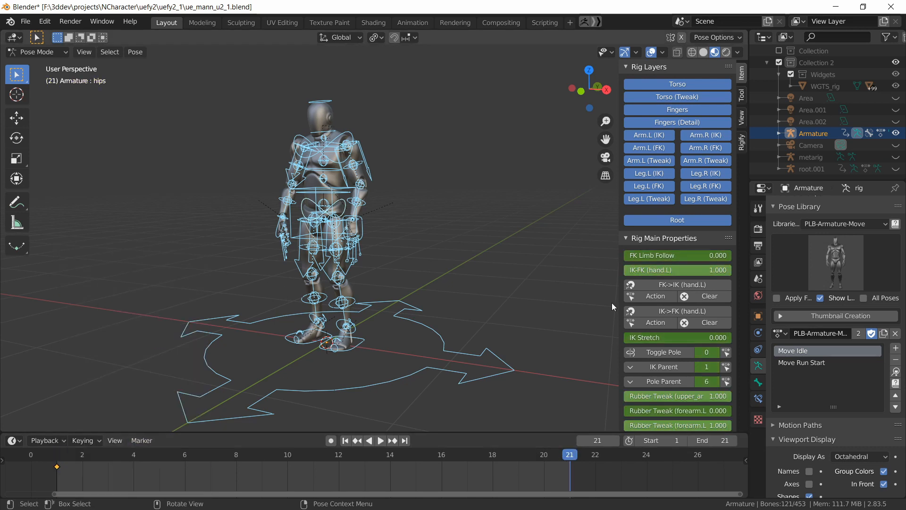
pyautogui.click(812, 264)
pyautogui.click(863, 322)
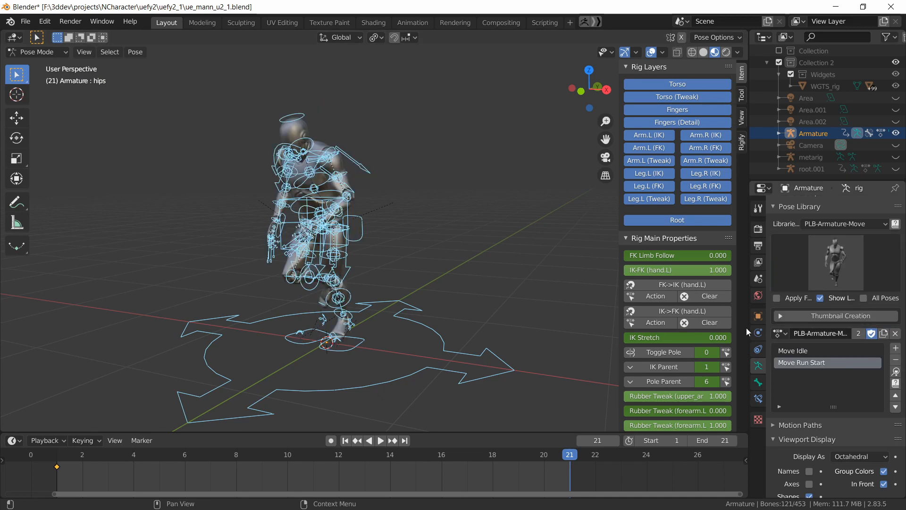
pyautogui.press('i')
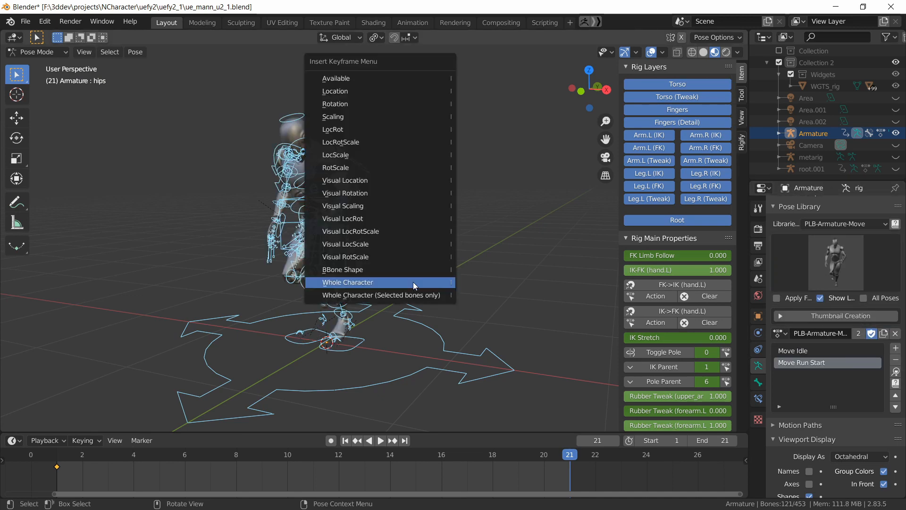
pyautogui.click(414, 282)
# - Play the animation from frame 1 and examine the transition between the two keyed poses from the side
pyautogui.moveTo(236, 298); pyautogui.dragTo(363, 301, button='middle')
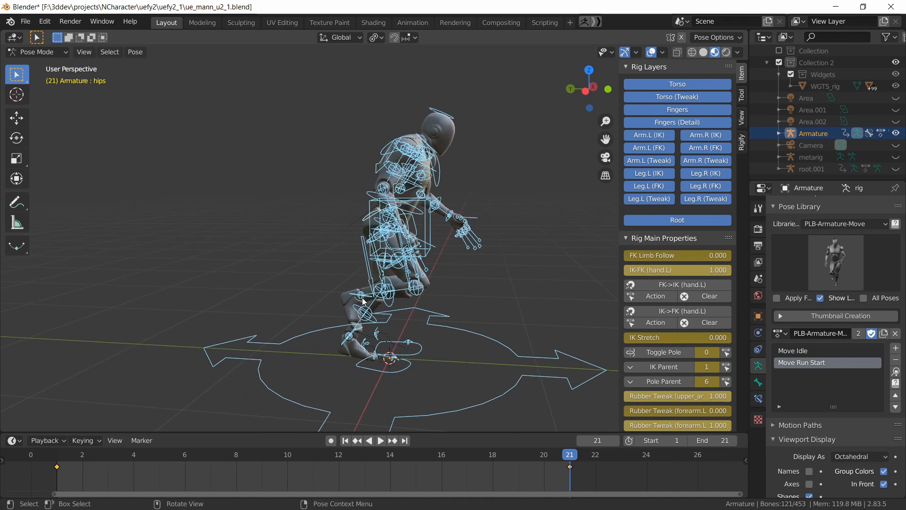
pyautogui.click(420, 319)
pyautogui.keyDown('shift'); pyautogui.moveTo(423, 319); pyautogui.dragTo(378, 273, button='middle'); pyautogui.keyUp('shift')
pyautogui.press('space')
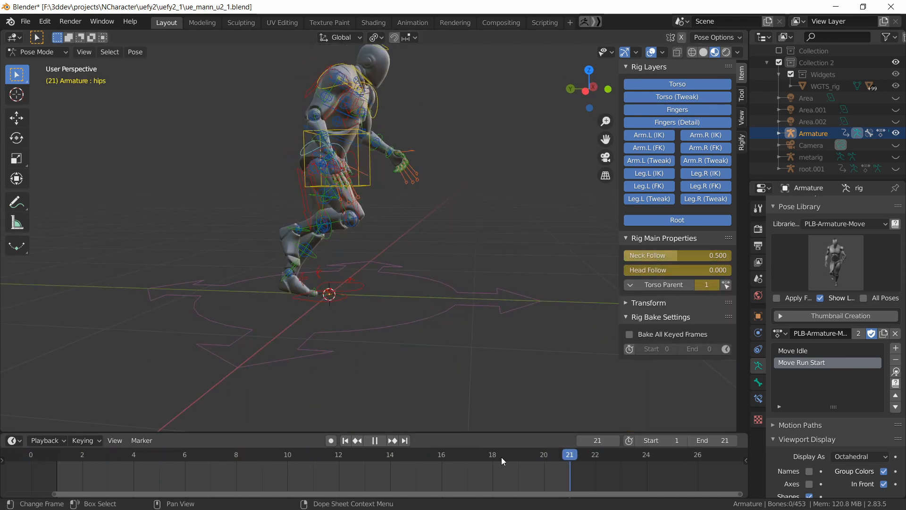
pyautogui.moveTo(92, 451); pyautogui.dragTo(57, 446)
pyautogui.press('space')
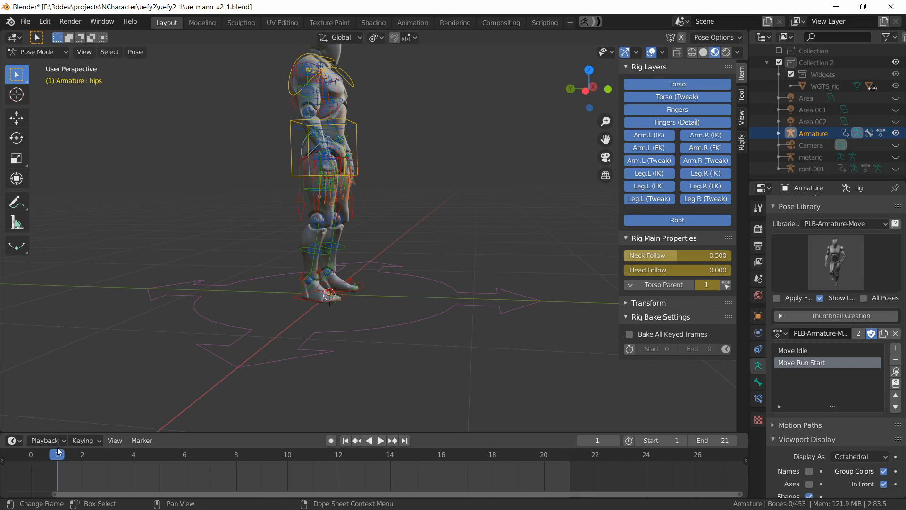
pyautogui.scroll(-2, 369, 277)
pyautogui.keyDown('shift'); pyautogui.moveTo(437, 234); pyautogui.dragTo(412, 281, button='middle'); pyautogui.keyUp('shift')
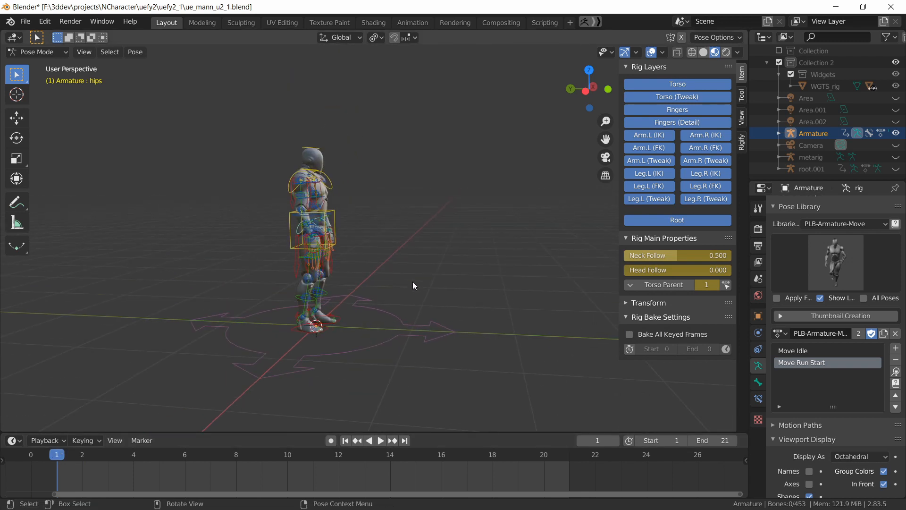
pyautogui.press('space')
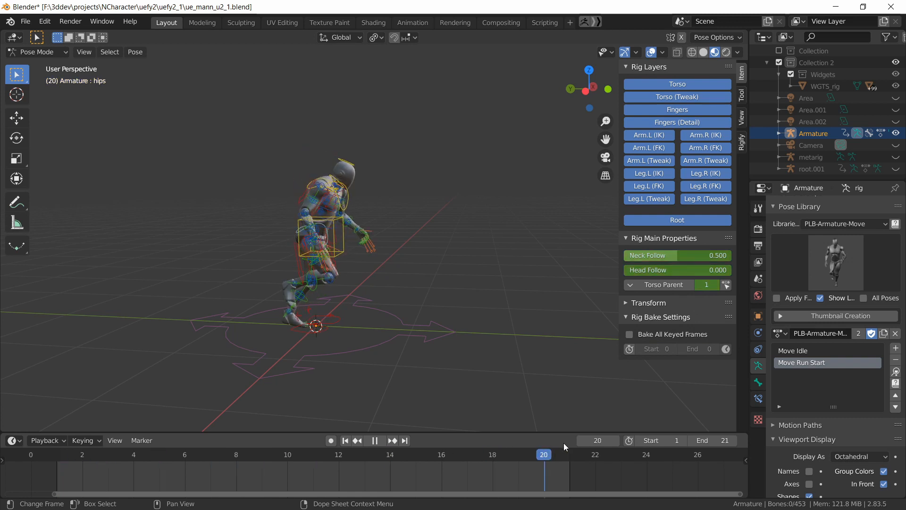
pyautogui.press('space')
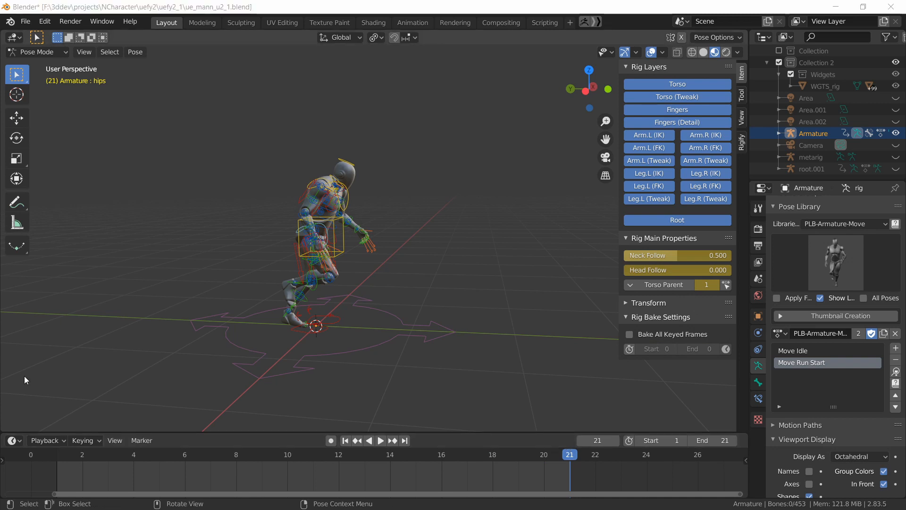
# - Show the root.001 skeleton and play and scrub the timeline to compare its motion with the control rig's
pyautogui.click(895, 169)
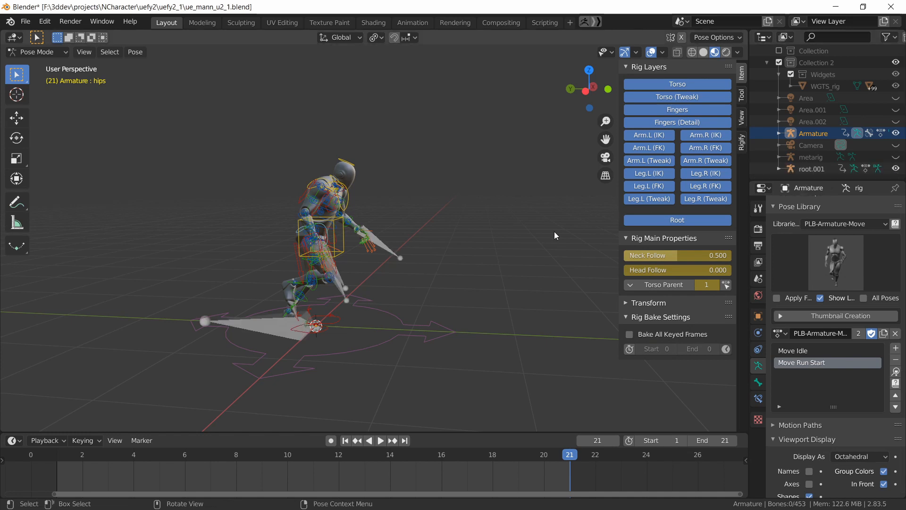
pyautogui.press('space')
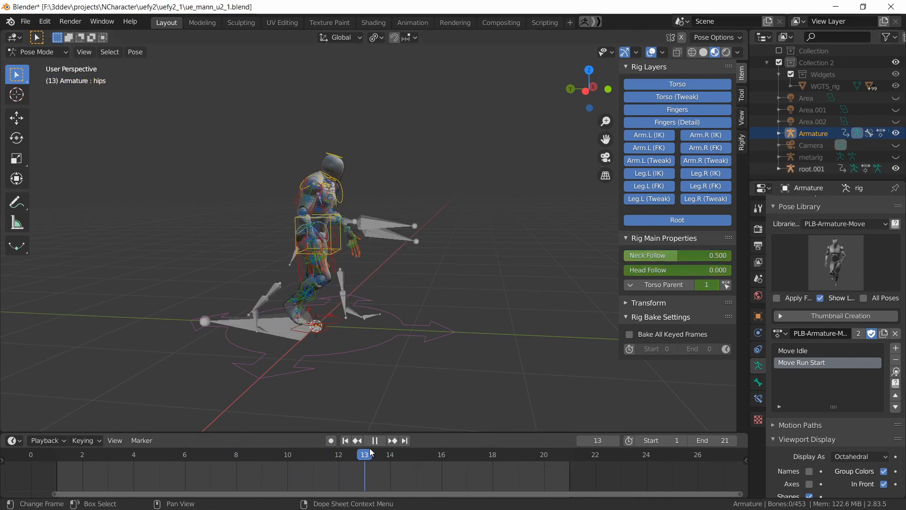
pyautogui.press('space')
pyautogui.moveTo(404, 265); pyautogui.dragTo(303, 275, button='middle')
pyautogui.scroll(3, 303, 274)
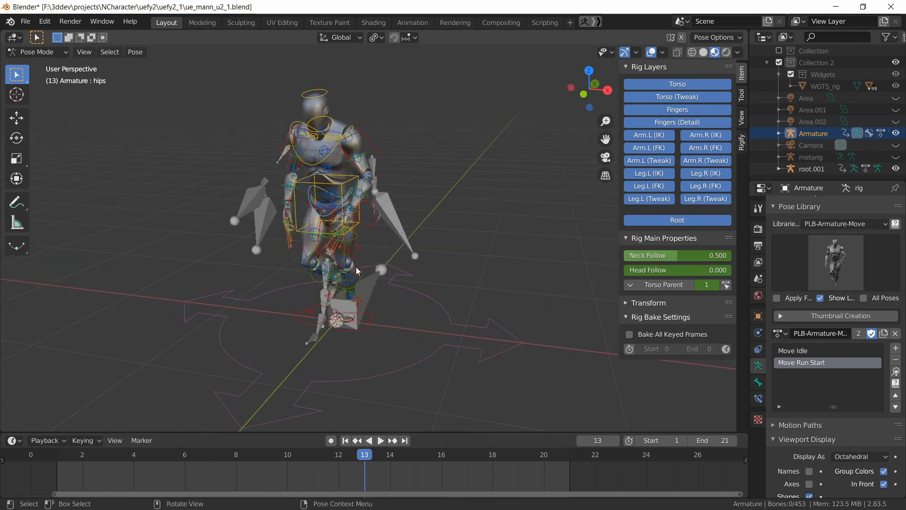
pyautogui.moveTo(356, 267); pyautogui.dragTo(380, 276, button='middle')
pyautogui.scroll(-3, 383, 289)
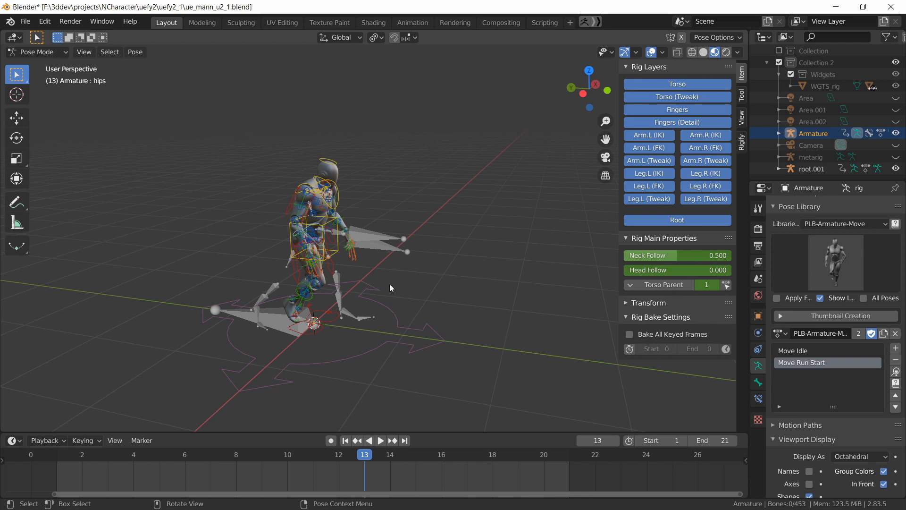
pyautogui.click(195, 459)
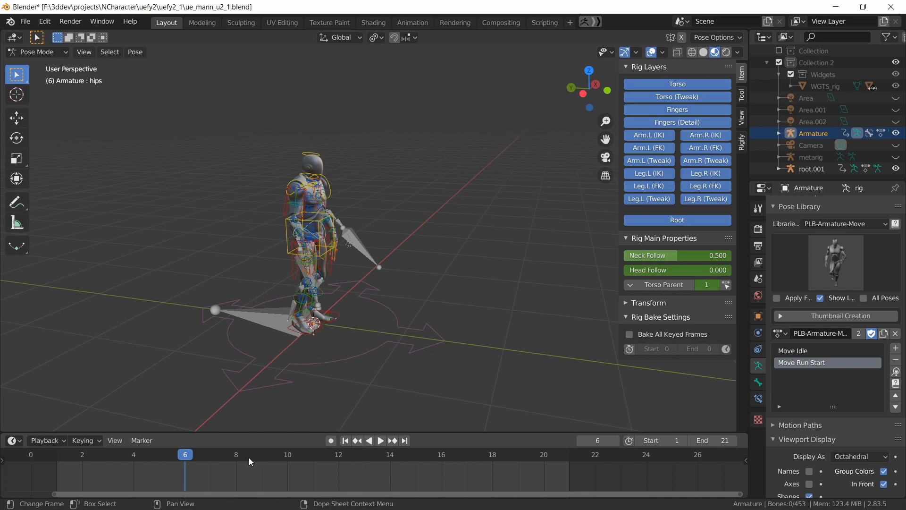
pyautogui.moveTo(356, 349); pyautogui.dragTo(362, 338, button='middle')
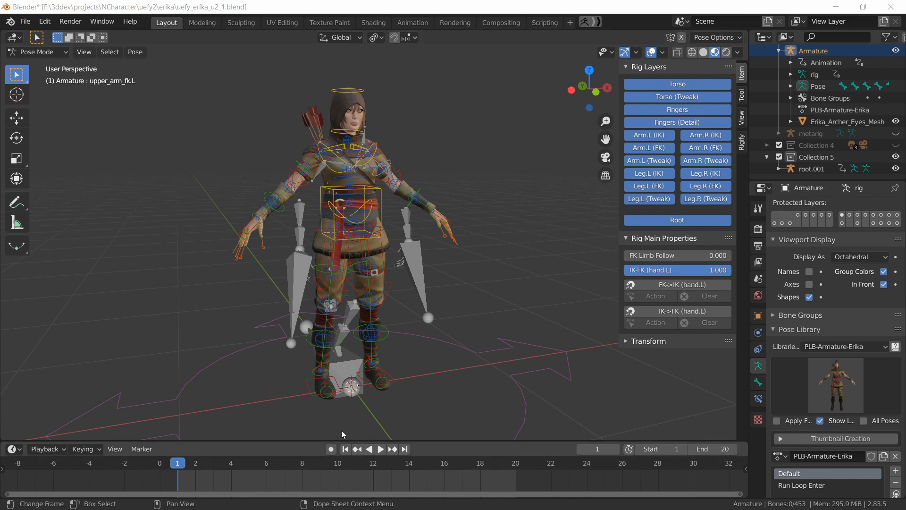
# - Examine the Uefy Animation Tools settings for the Erika rig, including the Multi Frame Match Tool
pyautogui.click(847, 383)
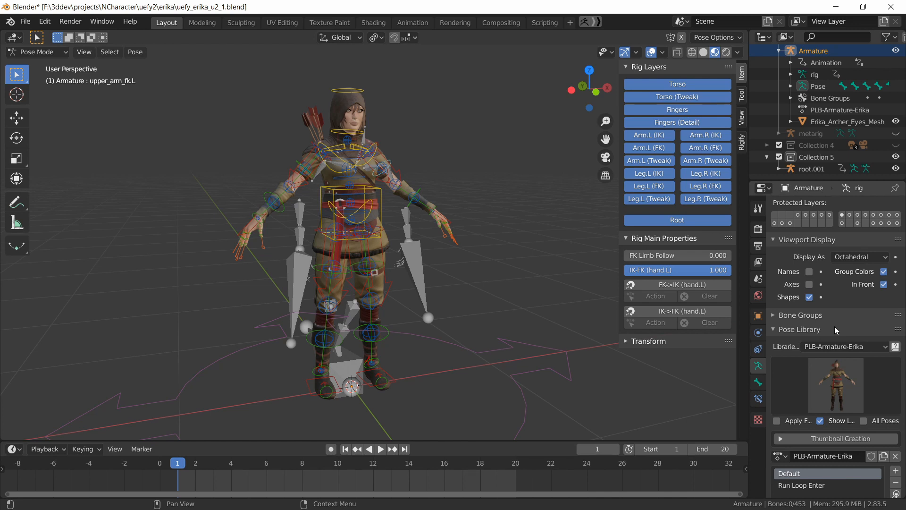
pyautogui.scroll(-4, 835, 330)
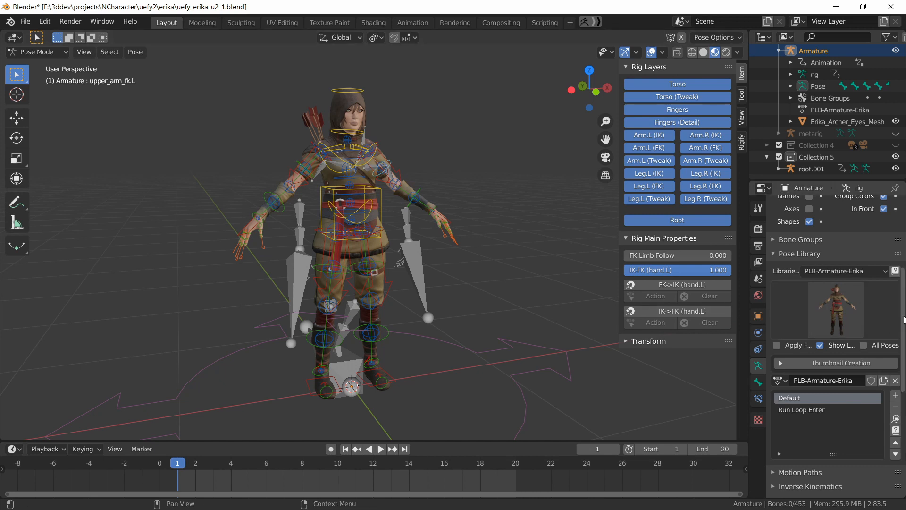
pyautogui.scroll(-12, 820, 331)
pyautogui.scroll(-1, 821, 358)
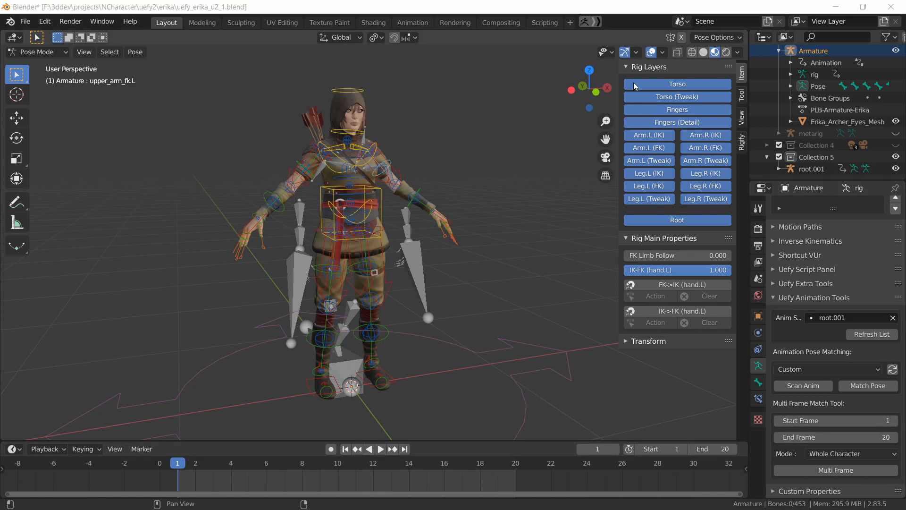
# - In the Animation workspace, create a new Action Editor action for the Erika armature and name it My Animation
pyautogui.click(406, 25)
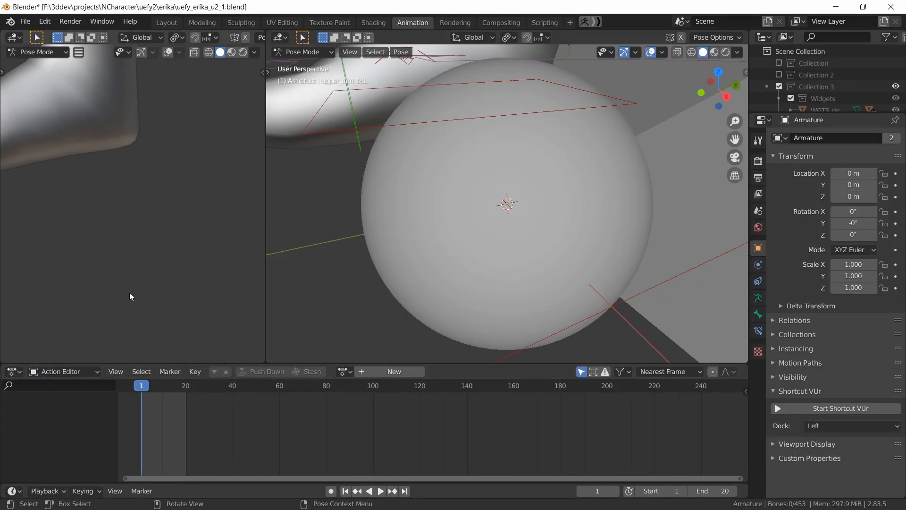
pyautogui.click(13, 371)
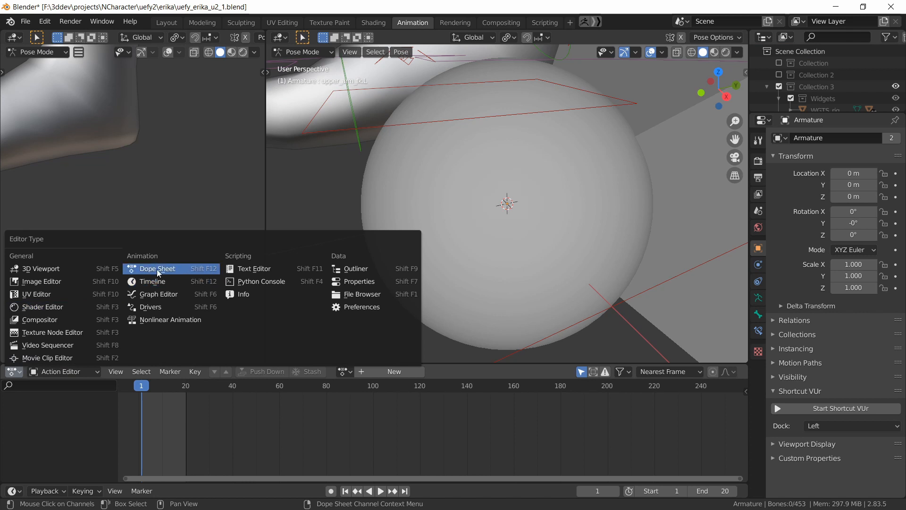
pyautogui.click(60, 373)
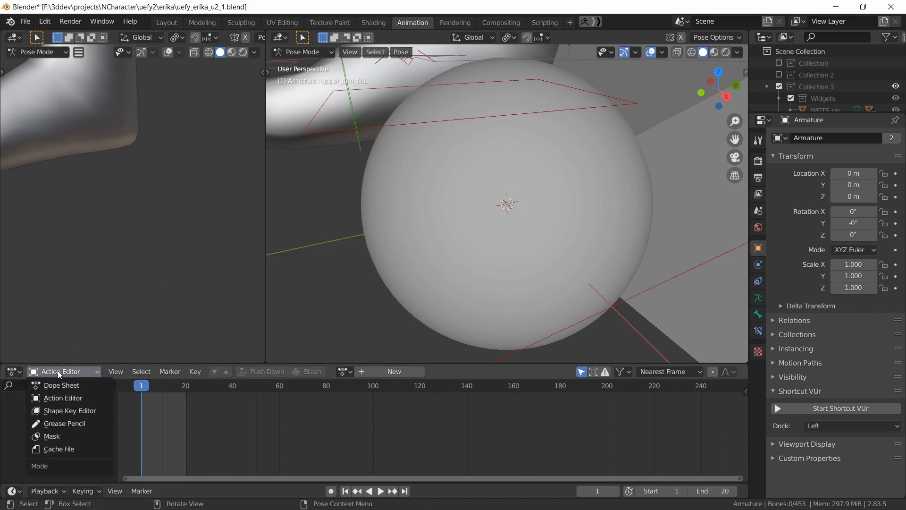
pyautogui.click(66, 398)
pyautogui.click(401, 371)
pyautogui.click(416, 376)
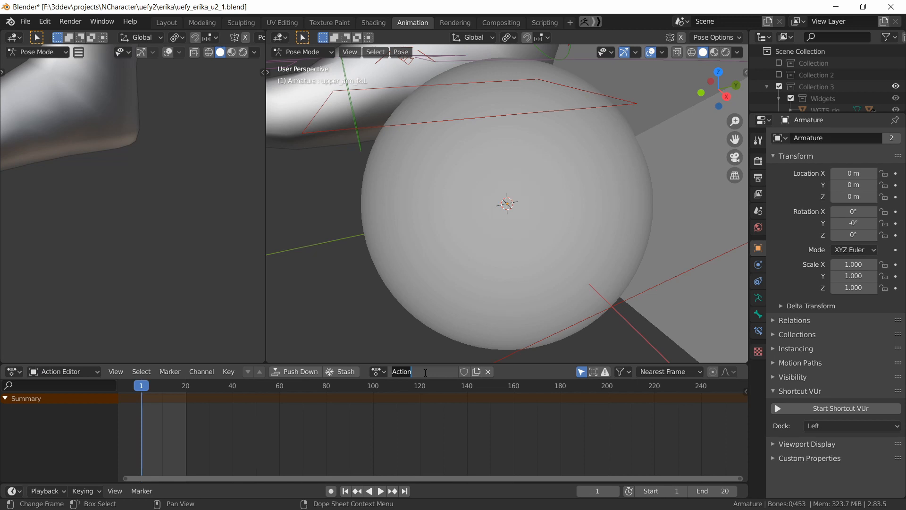
pyautogui.write('My Anima')
pyautogui.press('Return')
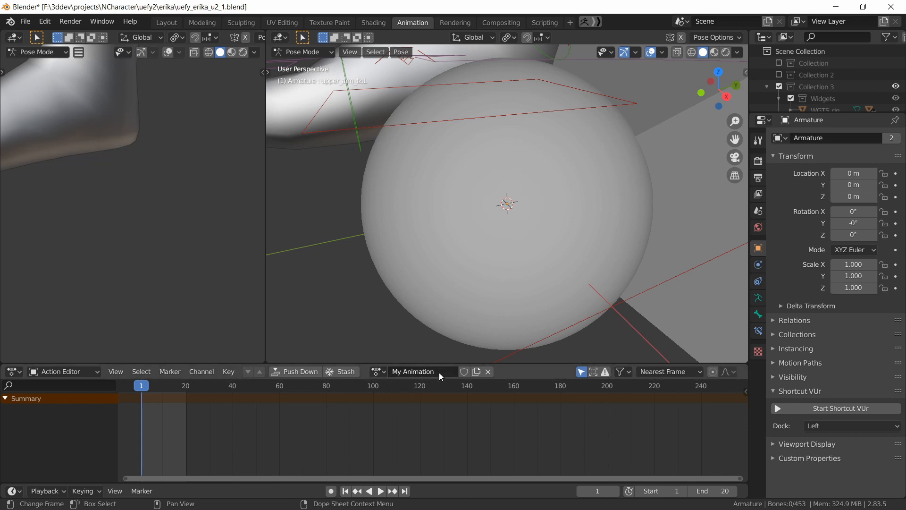
# - In the Layout workspace, put the Erika armature in Pose Mode and run the Multi Frame match for frames 1 to 20 in Whole Character mode
pyautogui.click(166, 22)
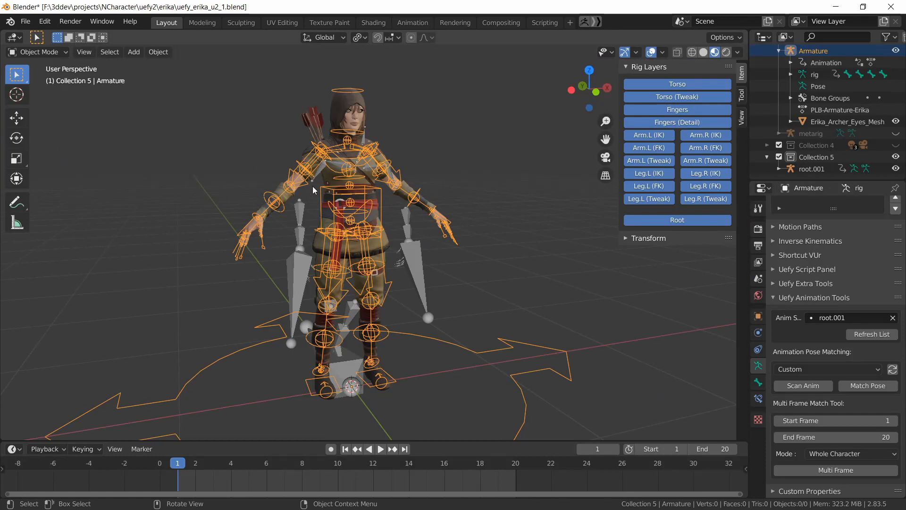
pyautogui.click(37, 52)
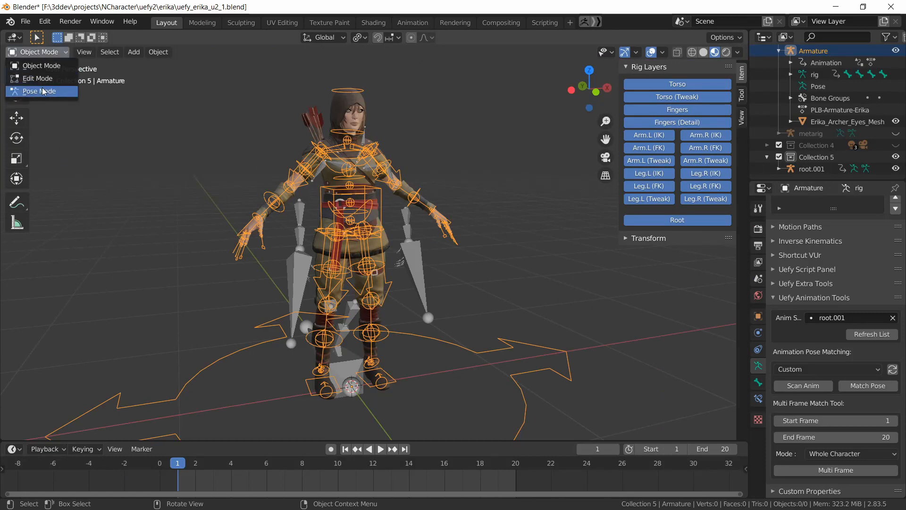
pyautogui.click(42, 90)
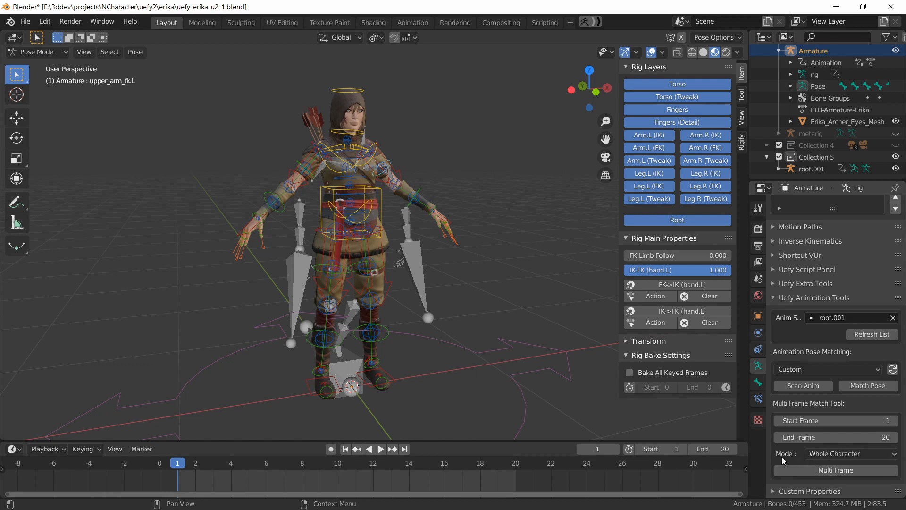
pyautogui.click(824, 457)
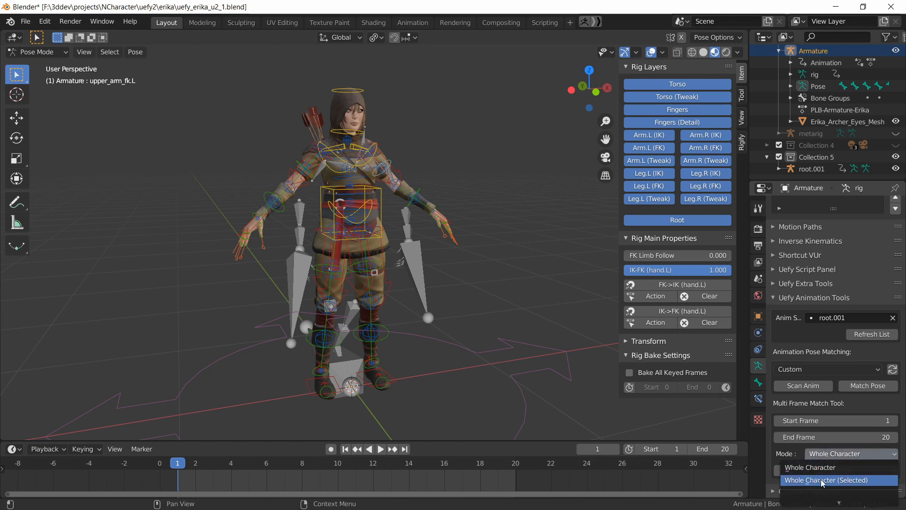
pyautogui.click(826, 465)
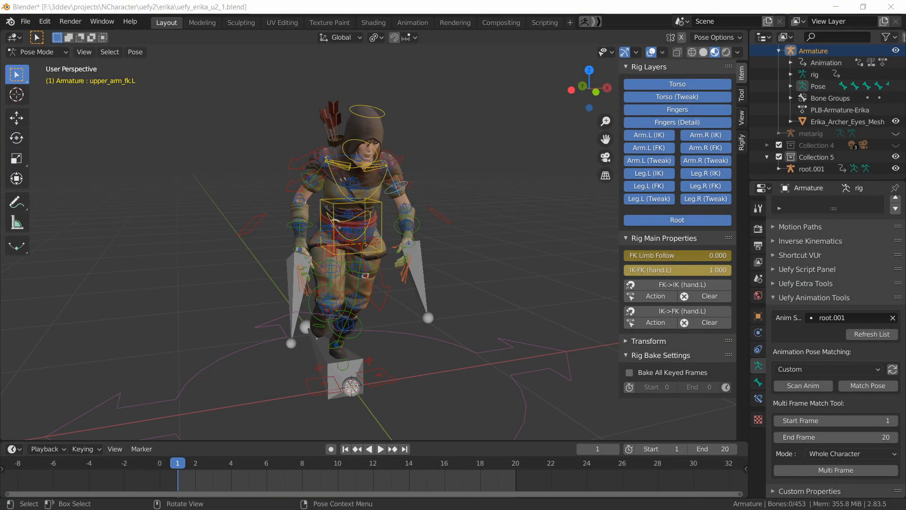
# - Play and scrub the matched animation on the Erika rig and examine the torso control's keyframes
pyautogui.press('space')
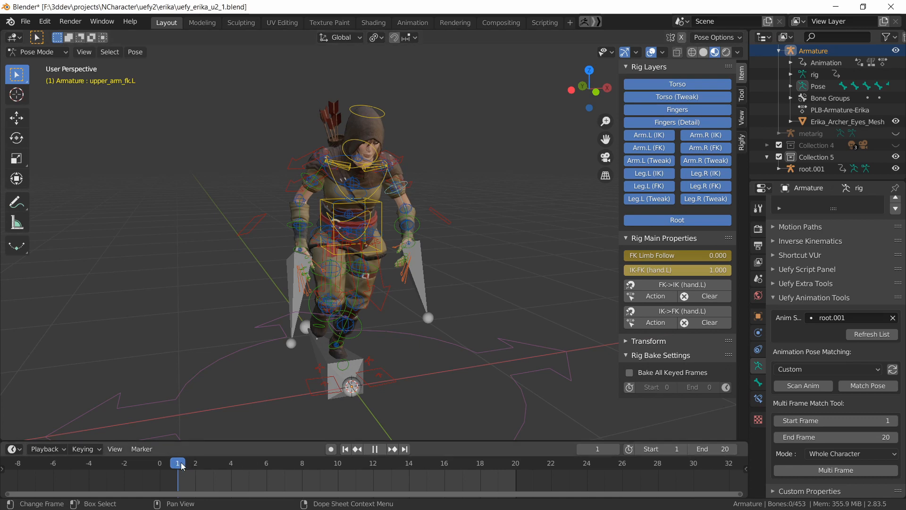
pyautogui.moveTo(206, 462); pyautogui.dragTo(340, 461)
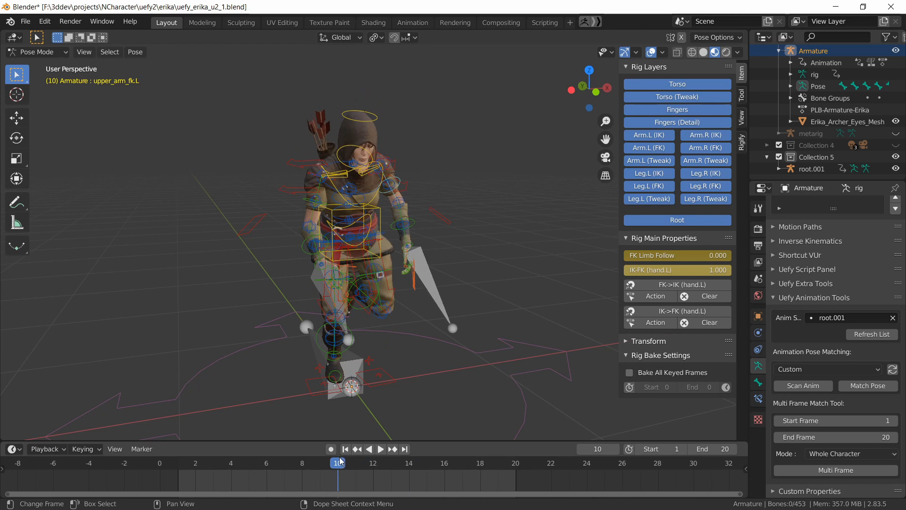
pyautogui.moveTo(334, 472); pyautogui.dragTo(390, 463)
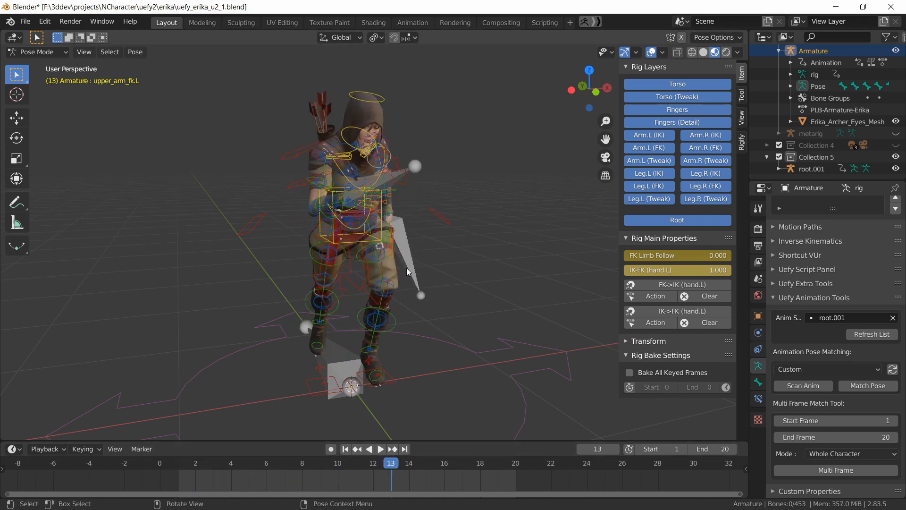
pyautogui.click(380, 217)
pyautogui.click(385, 224)
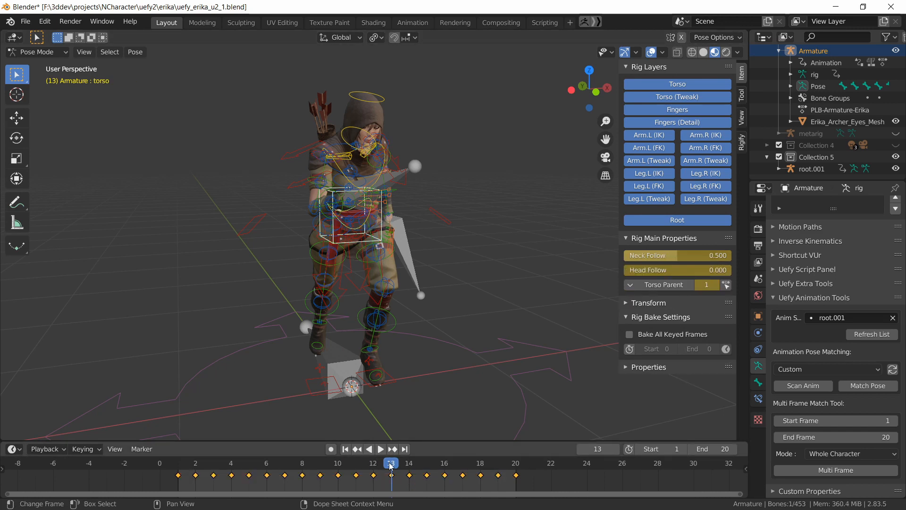
pyautogui.moveTo(390, 463); pyautogui.dragTo(212, 470)
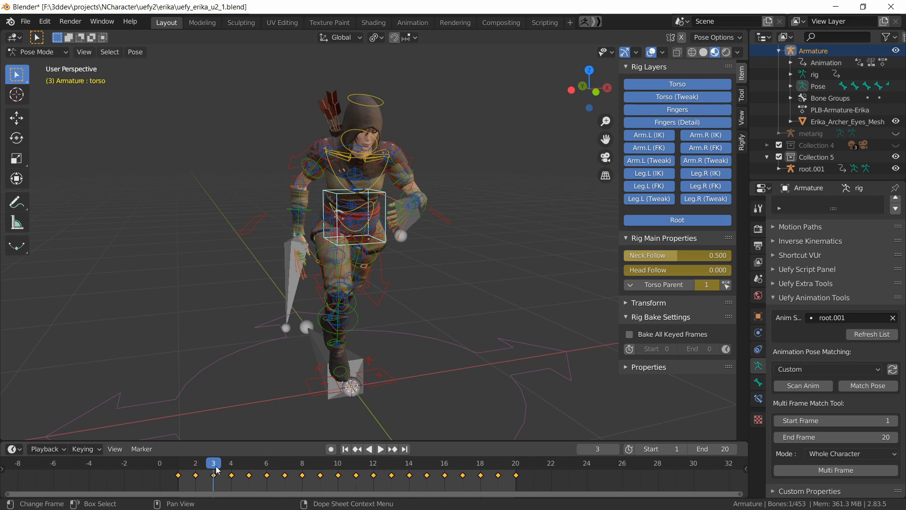
pyautogui.moveTo(217, 470)
pyautogui.mouseDown()
pyautogui.moveTo(462, 472)
pyautogui.moveTo(232, 478)
pyautogui.mouseUp()
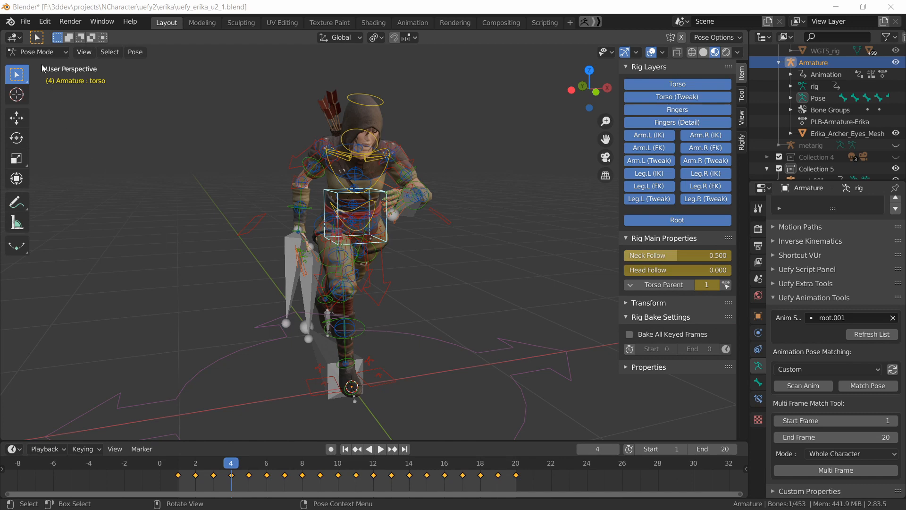
# - Leave Pose Mode, select the root.001 skeleton and go to frame 1 for a close view of its keyframes
pyautogui.click(41, 53)
pyautogui.click(41, 66)
pyautogui.click(291, 288)
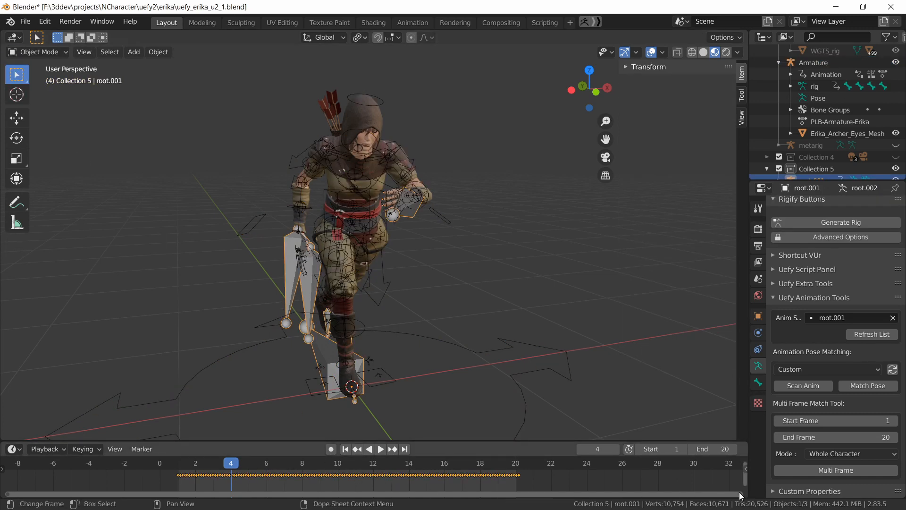
pyautogui.scroll(3, 452, 477)
pyautogui.scroll(4, 452, 477)
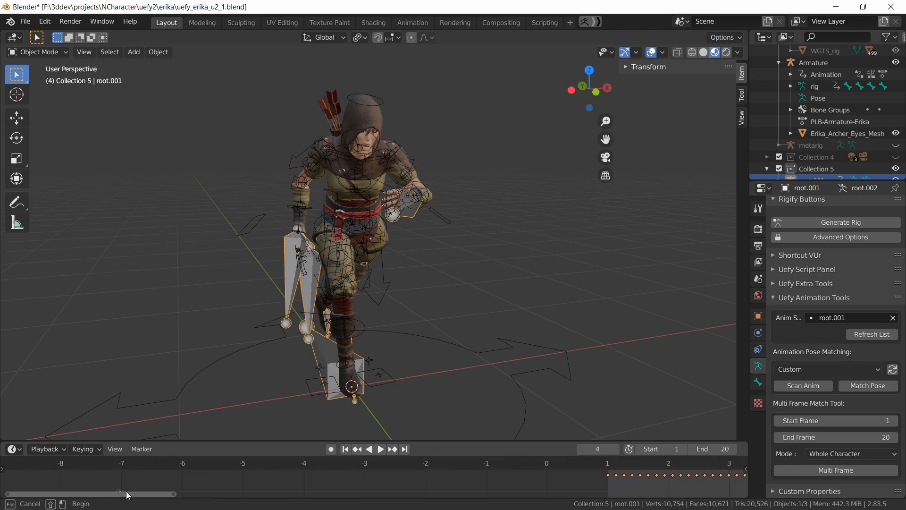
pyautogui.moveTo(110, 495); pyautogui.dragTo(309, 494)
pyautogui.click(98, 478)
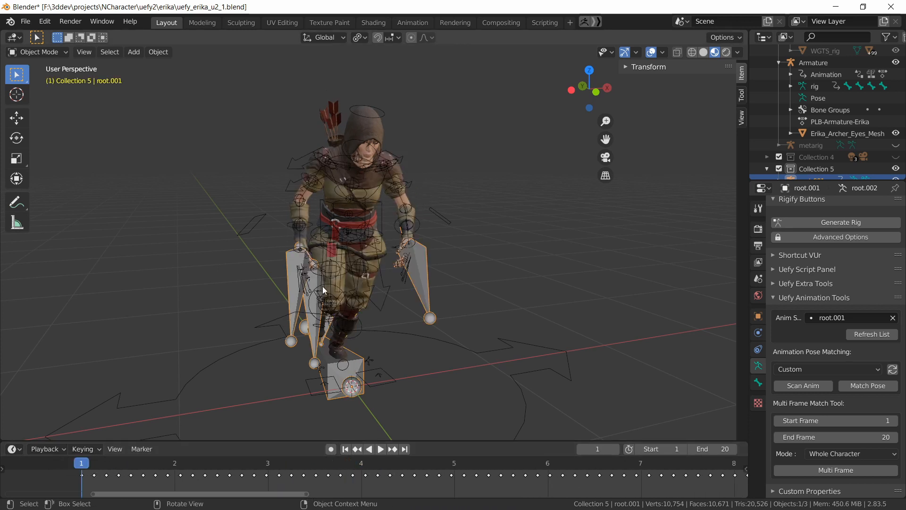
# - Put root.001 in Pose Mode and examine its keyframes and poses between frames 1 and 2
pyautogui.click(51, 52)
pyautogui.click(41, 91)
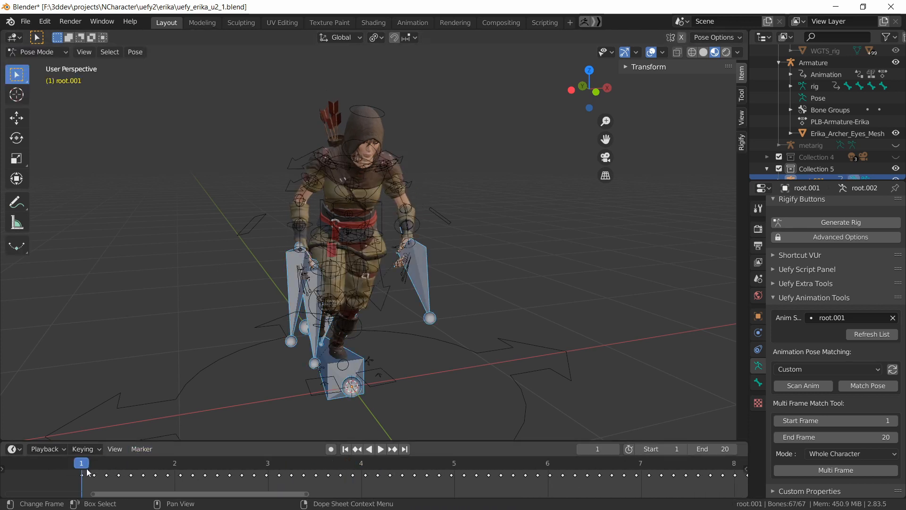
pyautogui.click(174, 470)
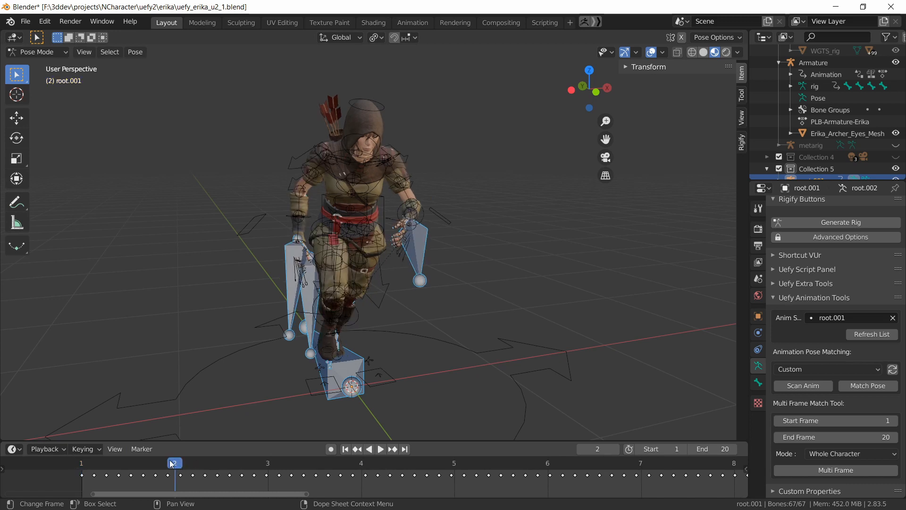
pyautogui.click(92, 468)
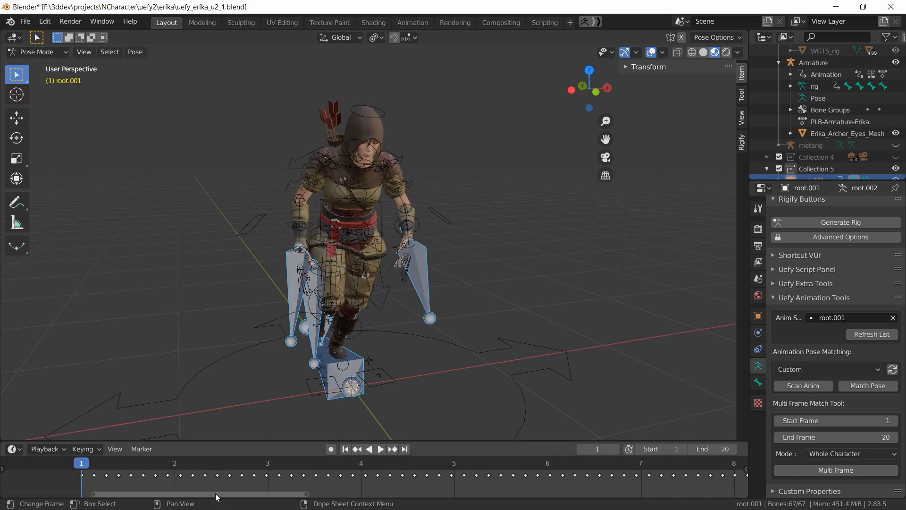
pyautogui.moveTo(237, 499)
pyautogui.mouseDown()
pyautogui.moveTo(434, 493)
pyautogui.moveTo(218, 494)
pyautogui.moveTo(239, 493)
pyautogui.mouseUp()
pyautogui.moveTo(308, 495); pyautogui.dragTo(771, 483)
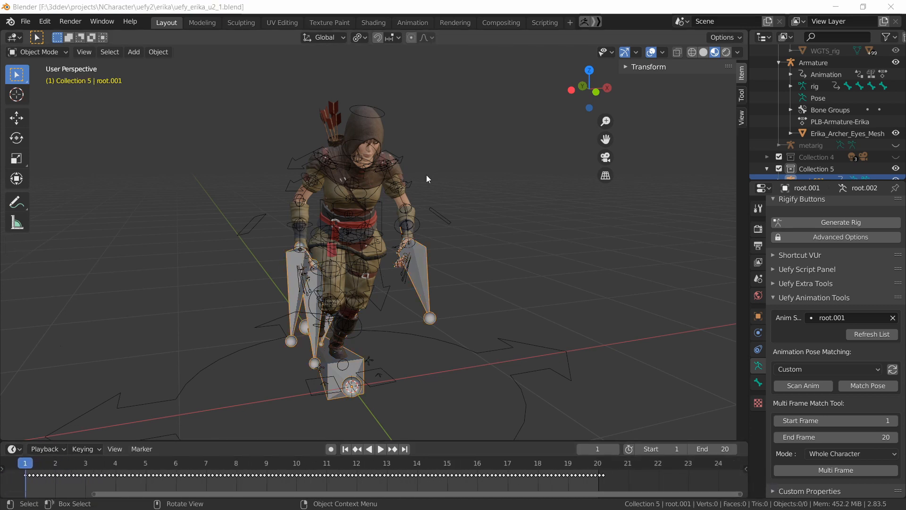
# - In the Animation workspace, expand the root.001 channels and scale all their keyframes in time from frame 1 by about 7.36
pyautogui.click(422, 22)
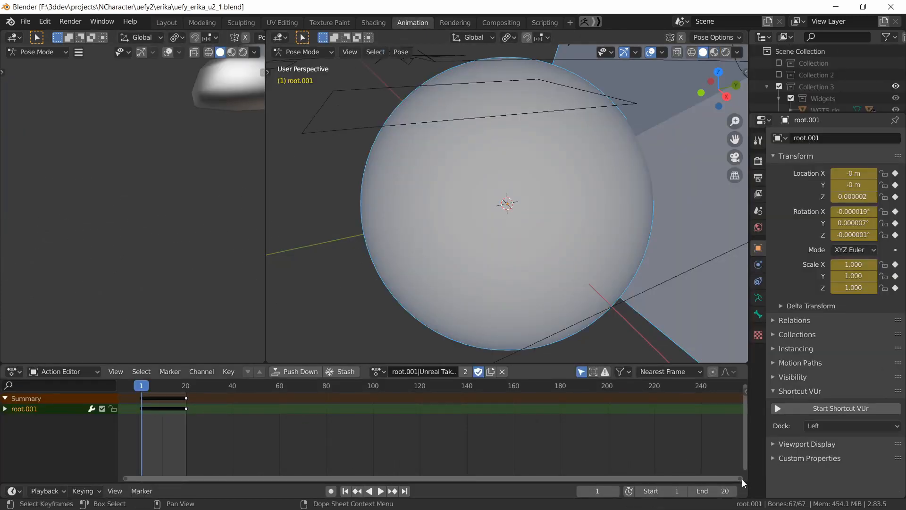
pyautogui.moveTo(739, 479); pyautogui.dragTo(510, 478)
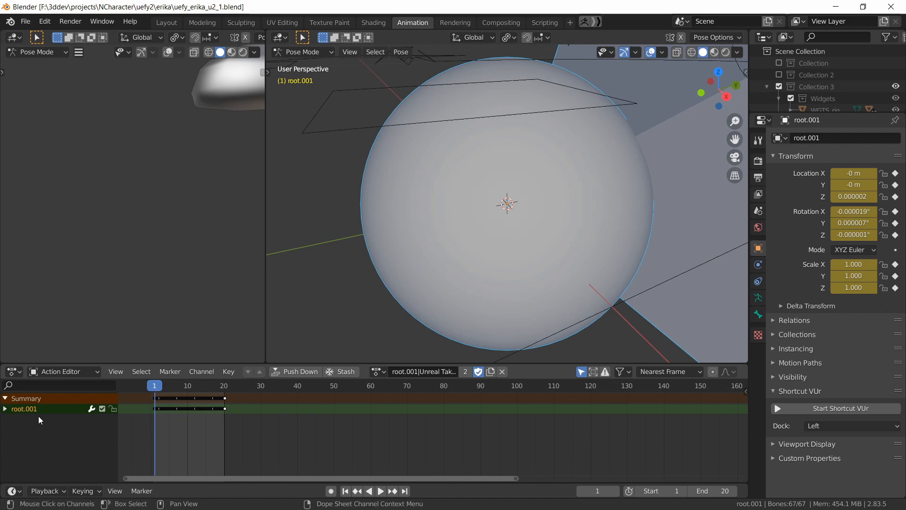
pyautogui.click(5, 409)
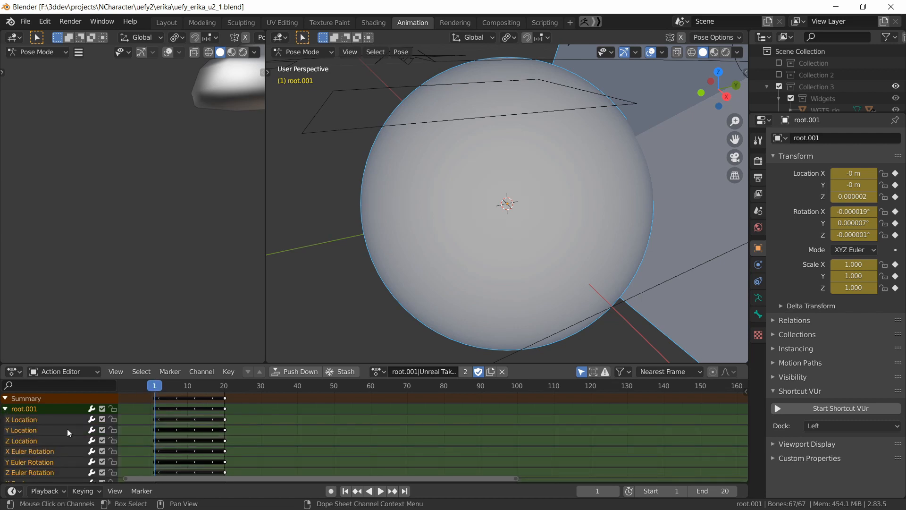
pyautogui.hotkey('alt', 'a')
pyautogui.press('a')
pyautogui.press('a')
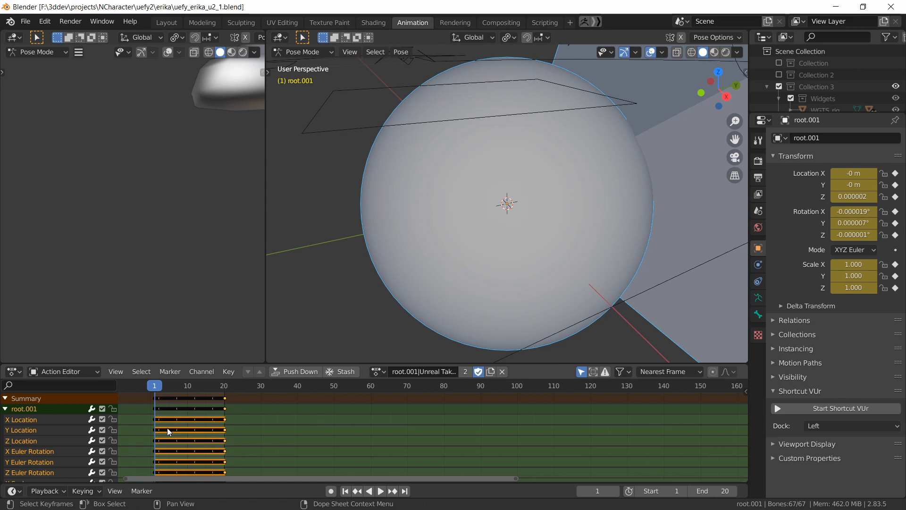
pyautogui.press('s')
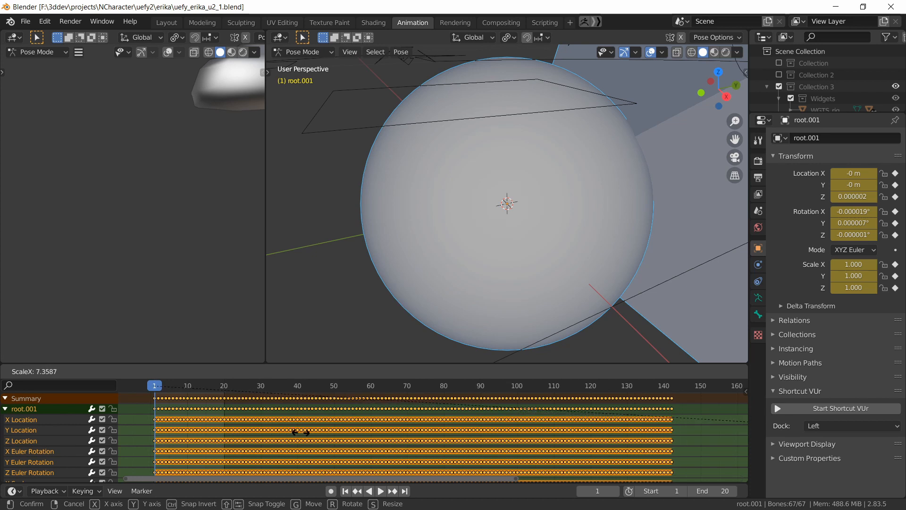
pyautogui.click(301, 433)
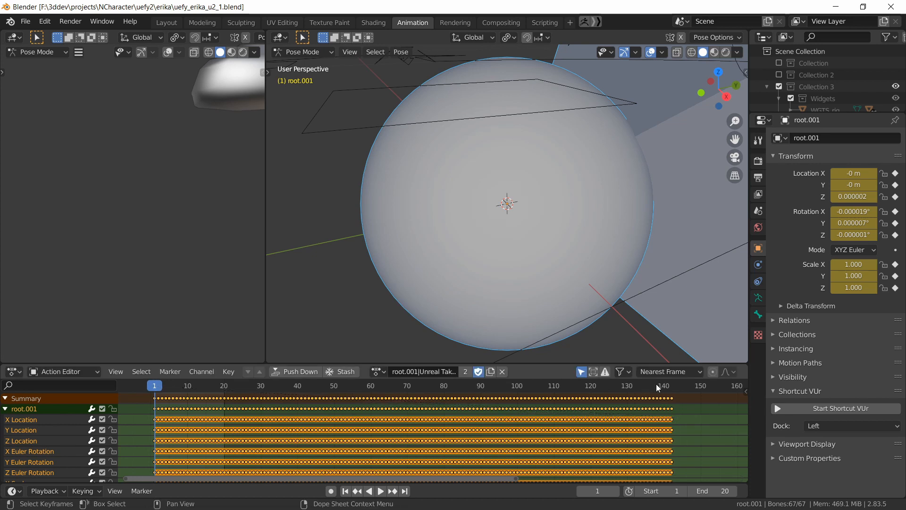
# - Scale the root.001 keyframes slightly further from frame 1 so the last one falls on frame 144, and go to that frame
pyautogui.click(673, 388)
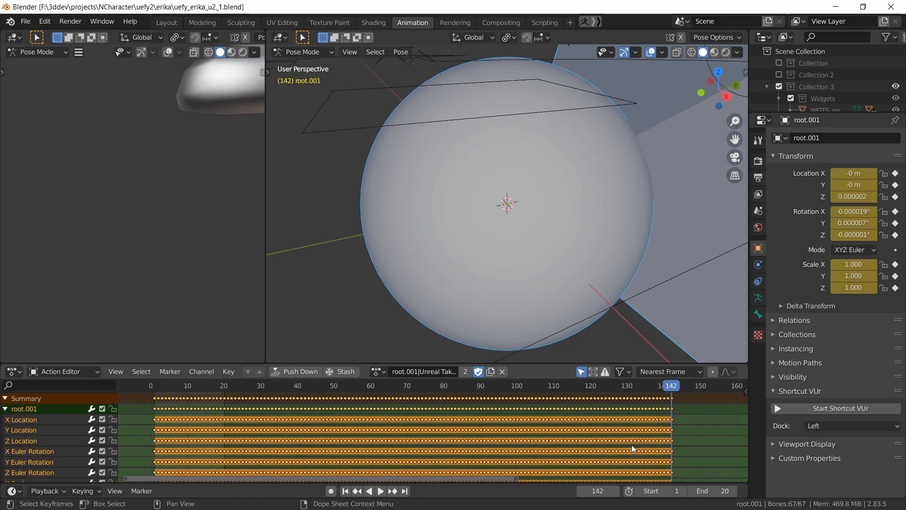
pyautogui.click(155, 389)
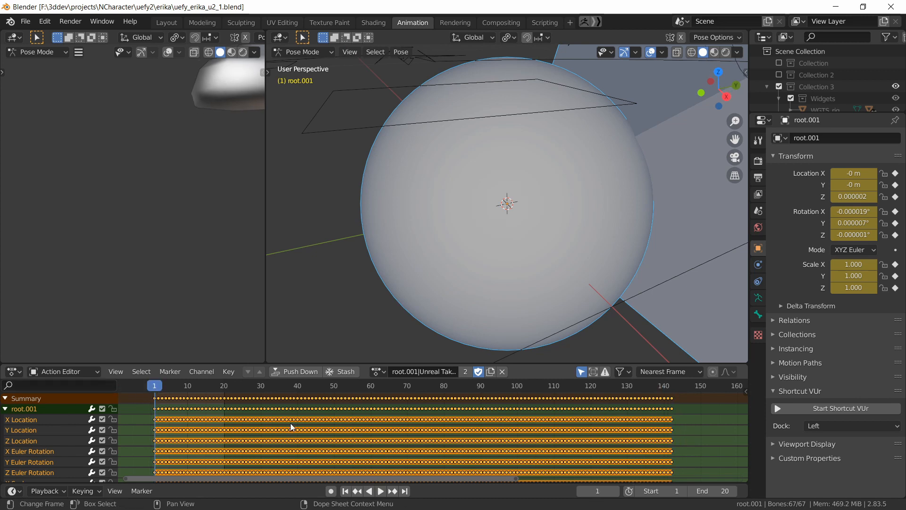
pyautogui.press('s')
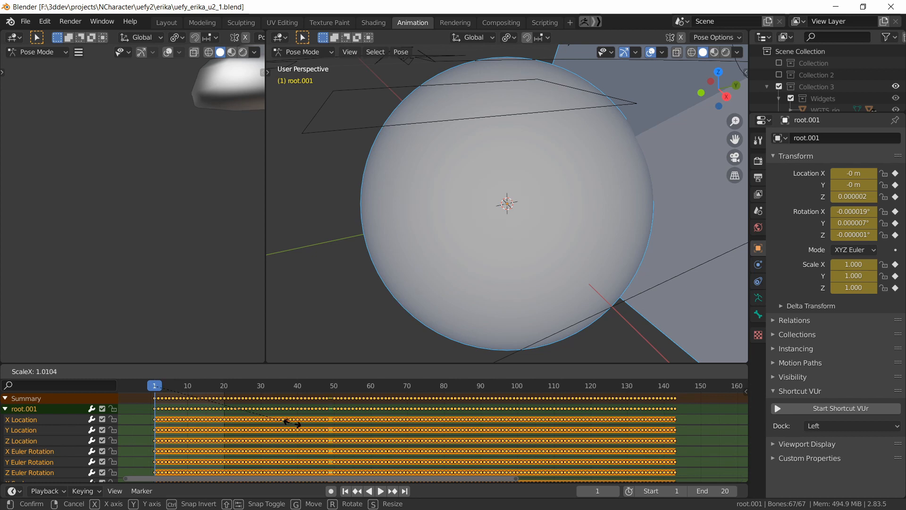
pyautogui.click(294, 423)
pyautogui.click(681, 410)
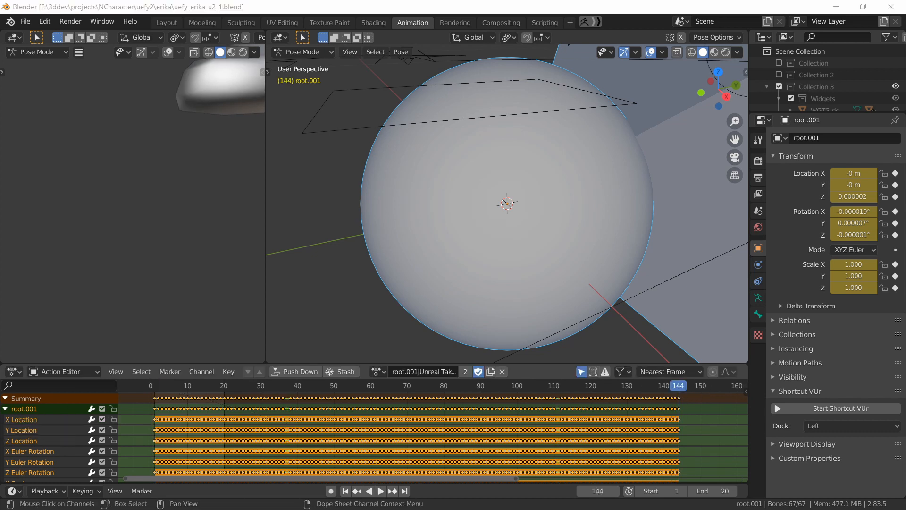
# - Return to the Layout workspace, fit all root.001 keyframes in the timeline, and set the Multi Frame Match Tool's end frame to 144
pyautogui.click(167, 22)
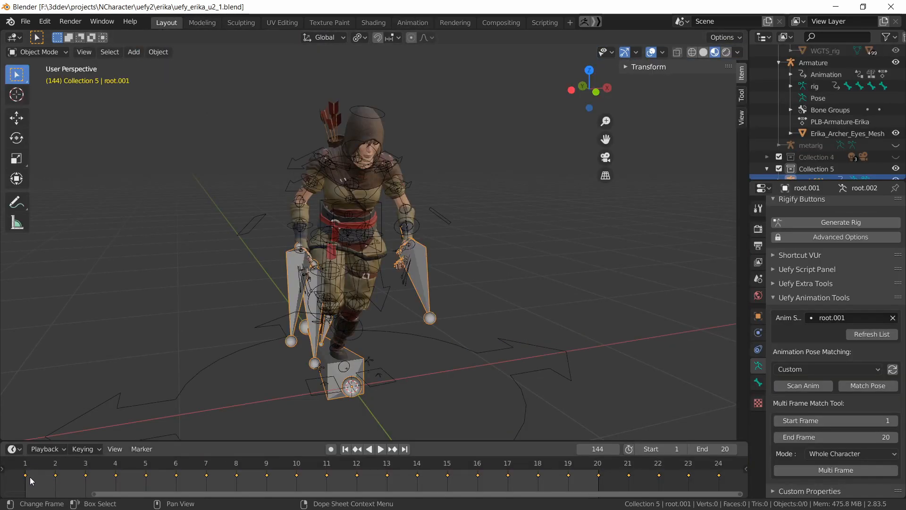
pyautogui.moveTo(741, 495); pyautogui.dragTo(888, 477)
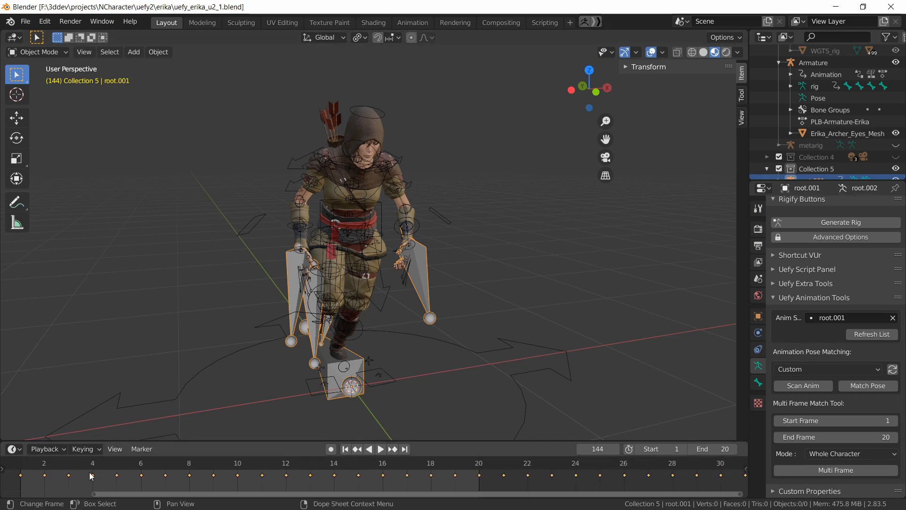
pyautogui.moveTo(95, 494); pyautogui.dragTo(8, 481)
pyautogui.scroll(-11, 560, 470)
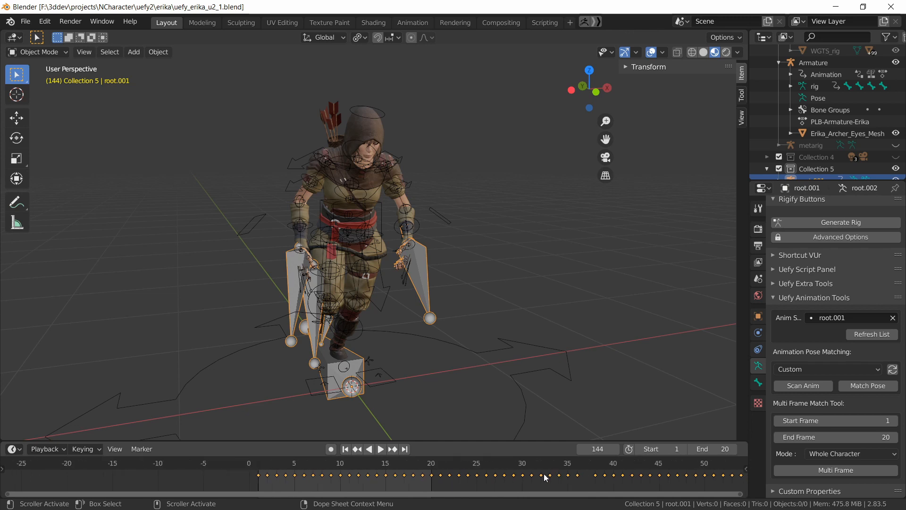
pyautogui.scroll(-10, 543, 474)
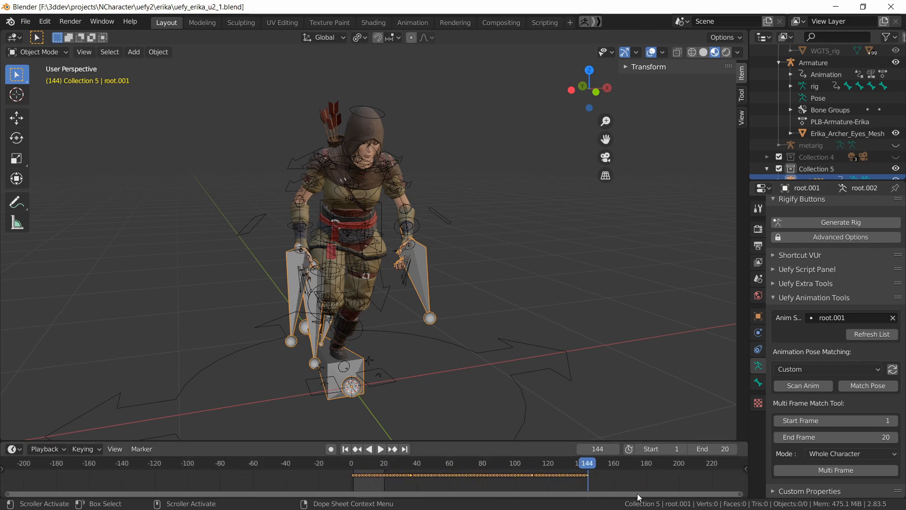
pyautogui.moveTo(6, 494); pyautogui.dragTo(293, 489)
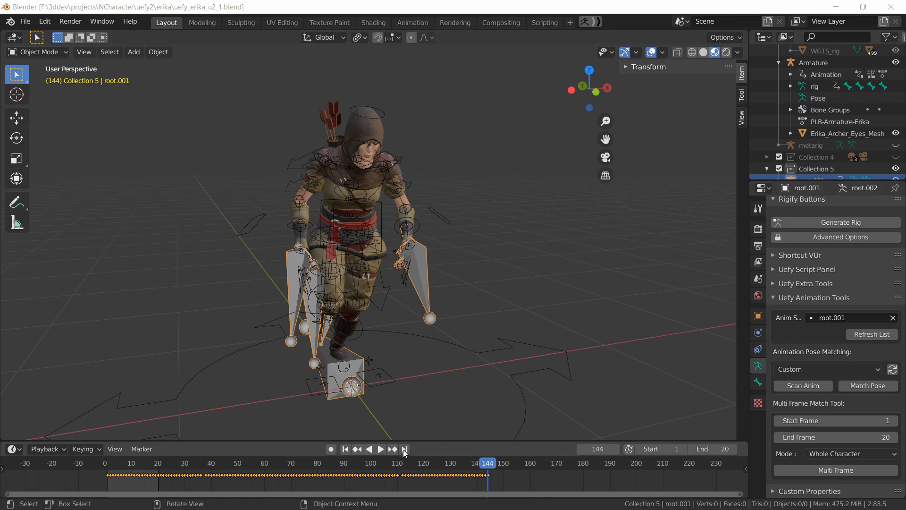
pyautogui.click(864, 438)
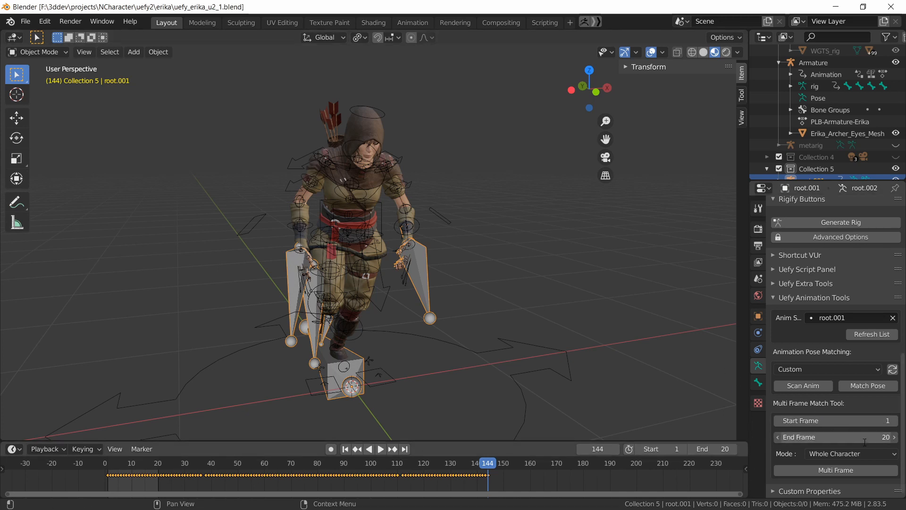
pyautogui.write('14')
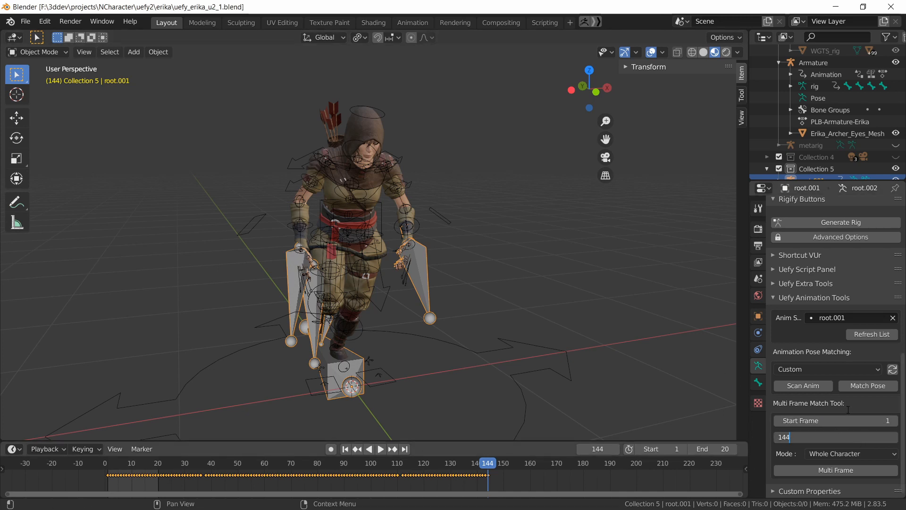
pyautogui.write('4')
pyautogui.press('Return')
# - Set the scene's playback end frame to 144
pyautogui.click(706, 449)
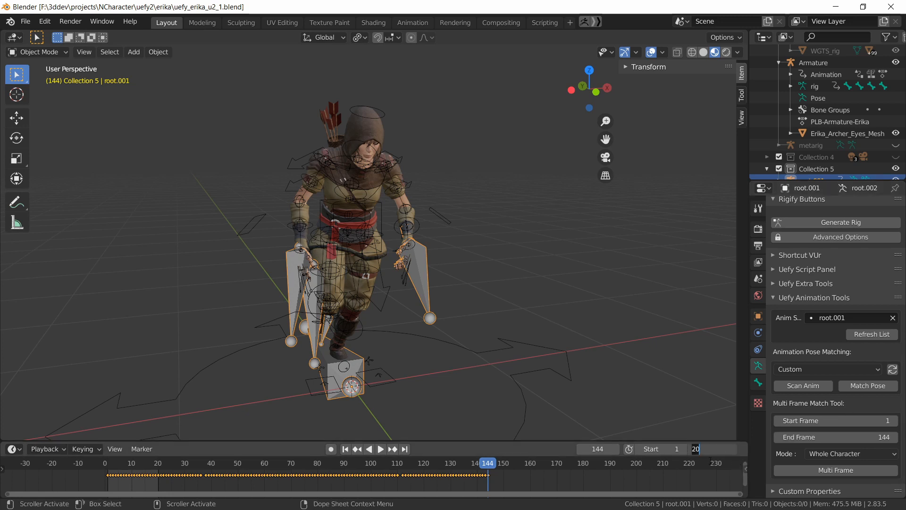
pyautogui.write('144')
pyautogui.press('Return')
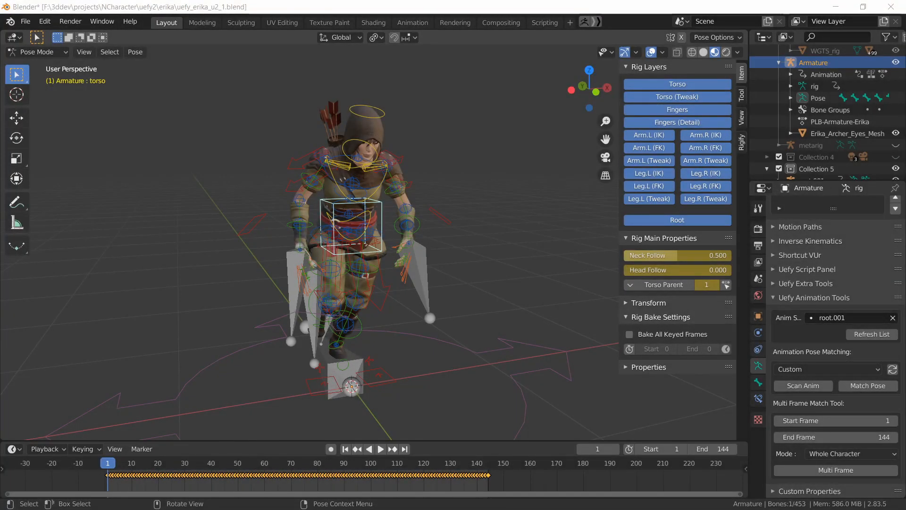
# - Play the transferred animation on the Erika control rig and return to frame 1
pyautogui.moveTo(112, 461)
pyautogui.mouseDown()
pyautogui.moveTo(461, 456)
pyautogui.moveTo(112, 454)
pyautogui.mouseUp()
pyautogui.press('space')
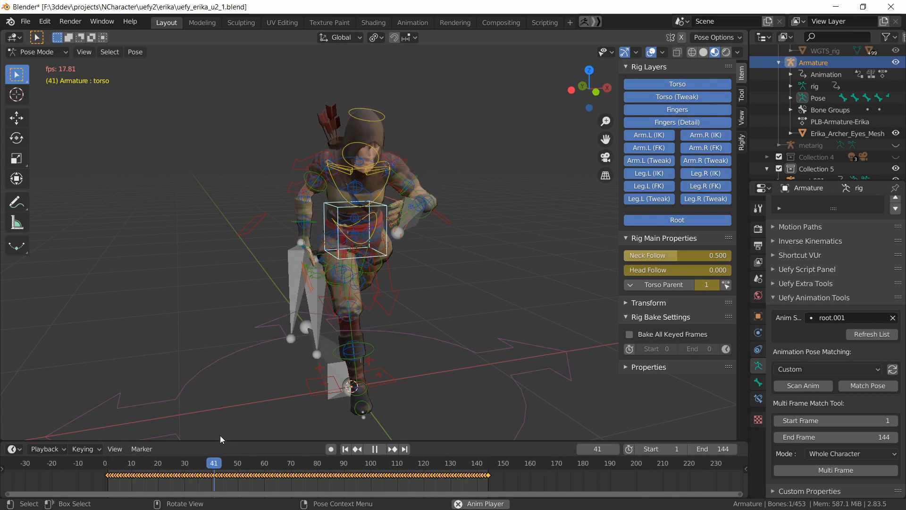
pyautogui.moveTo(219, 463); pyautogui.dragTo(110, 474)
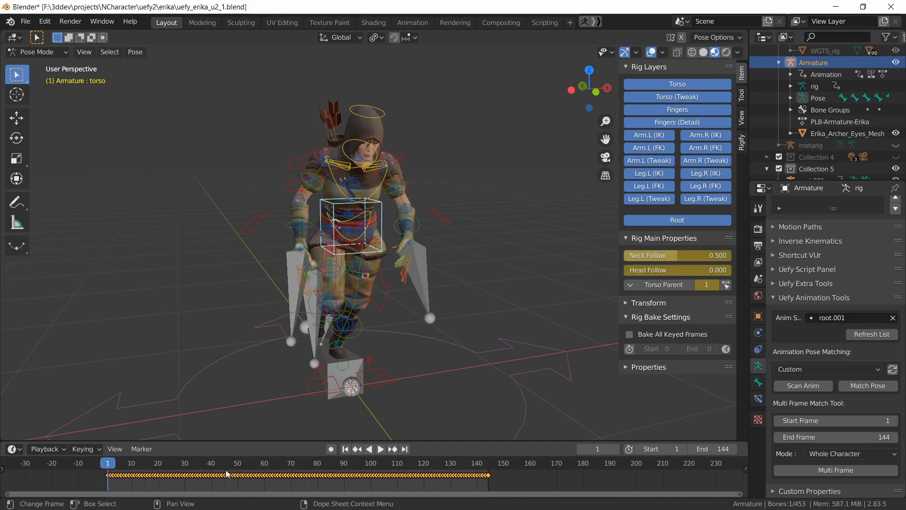
# - Set the scene's output frame rate to 30 fps
pyautogui.click(758, 262)
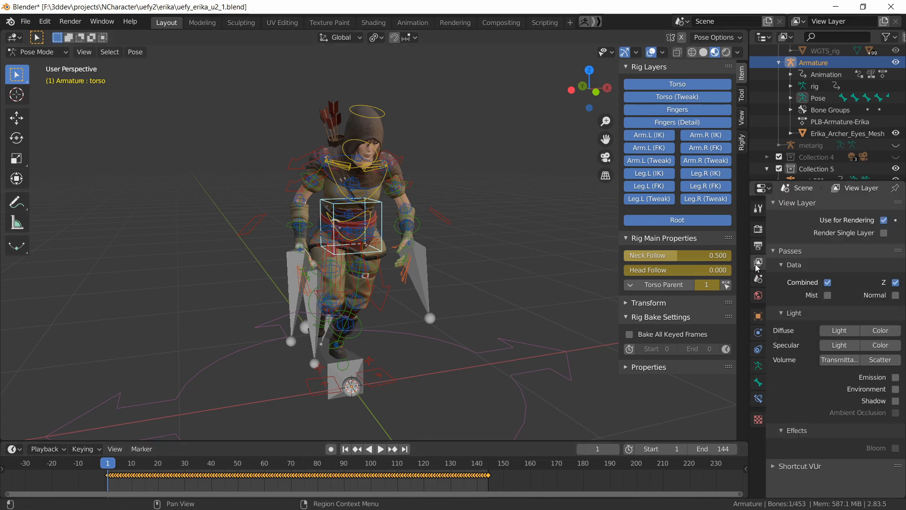
pyautogui.click(757, 279)
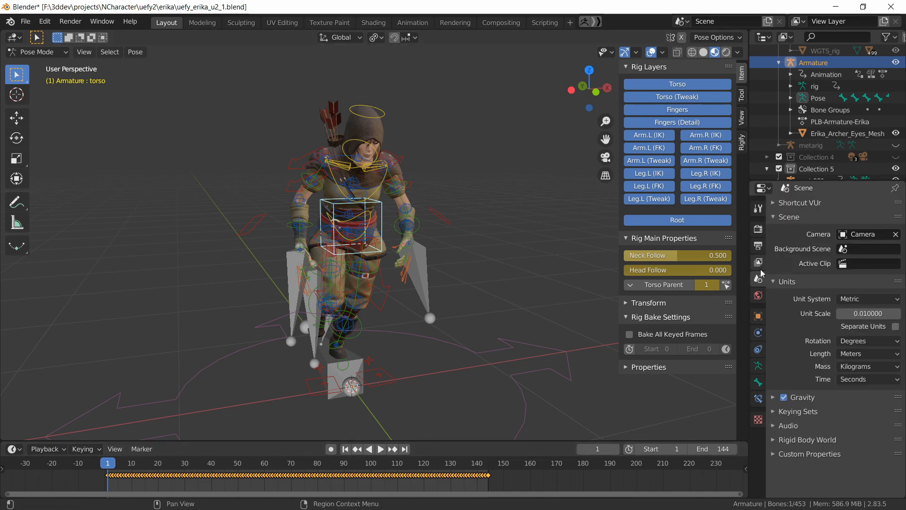
pyautogui.click(758, 262)
pyautogui.click(757, 245)
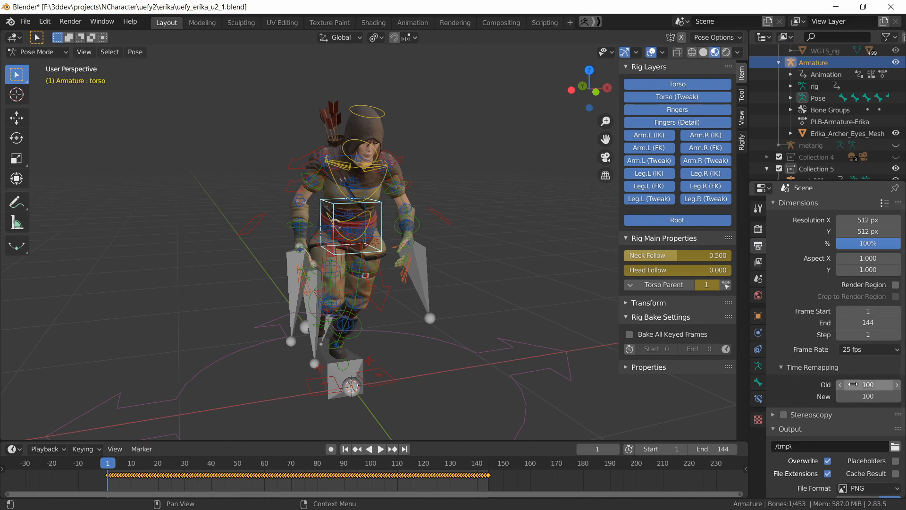
pyautogui.click(857, 349)
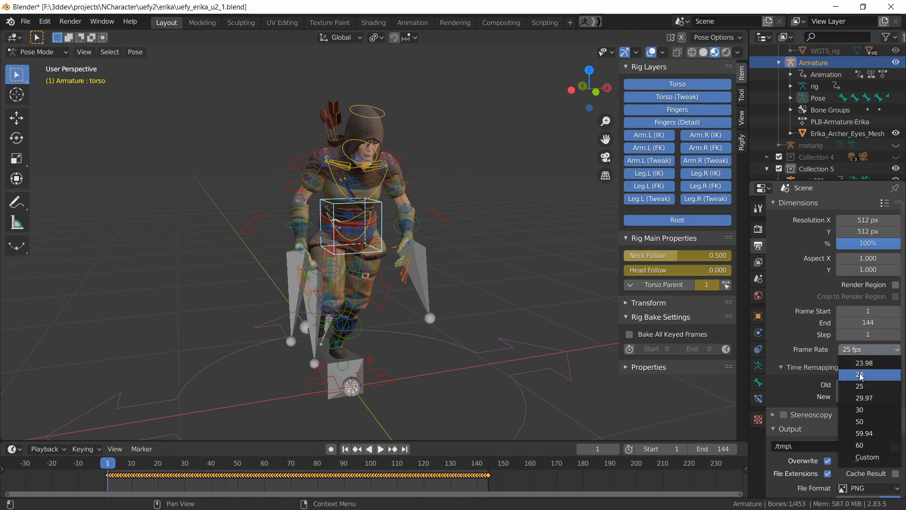
pyautogui.click(861, 410)
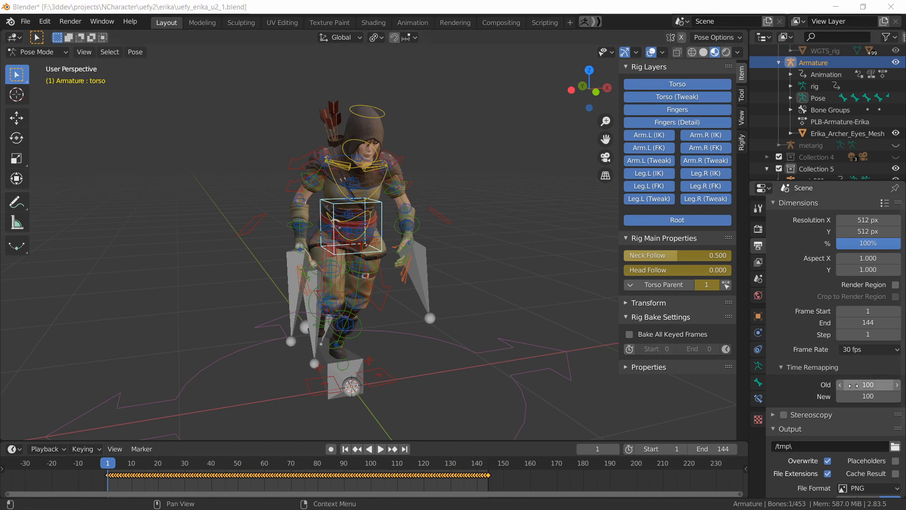
# - Set Time Remapping to Old 144 and New 30, and end the scene at frame 30
pyautogui.click(845, 385)
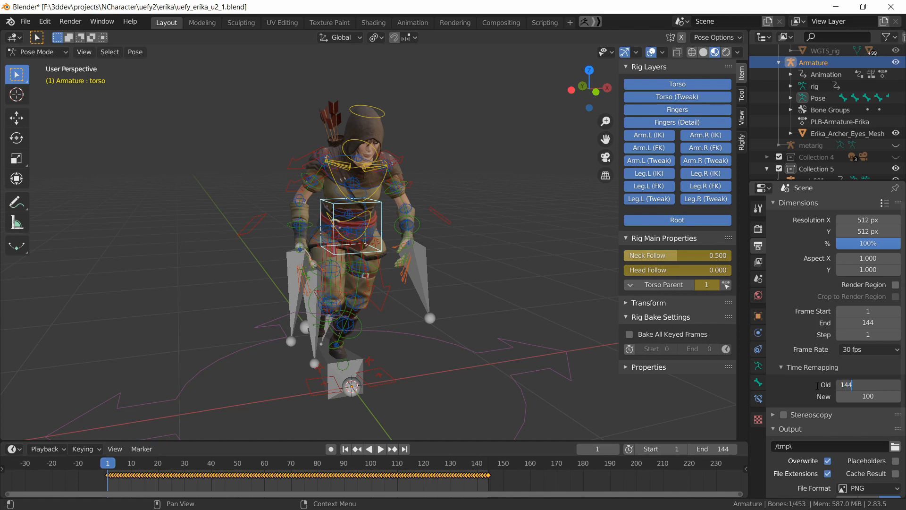
pyautogui.write('144')
pyautogui.press('Return')
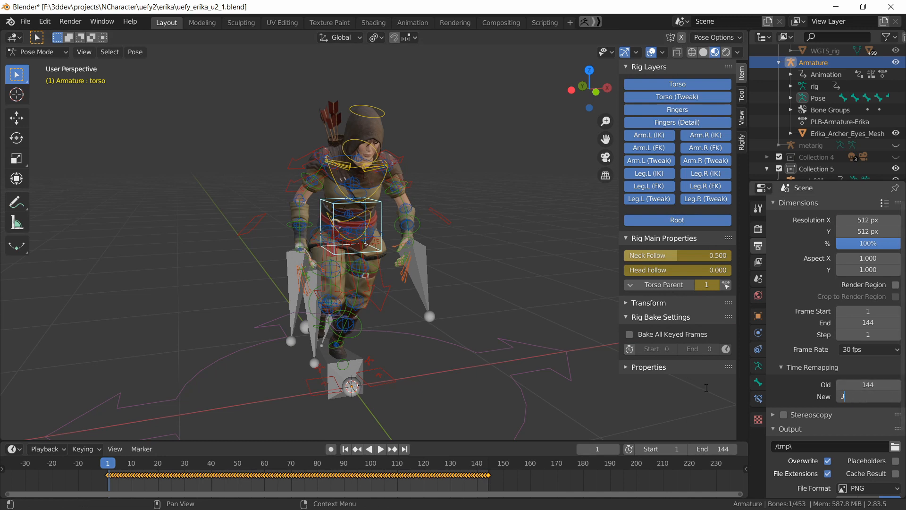
pyautogui.press('Return')
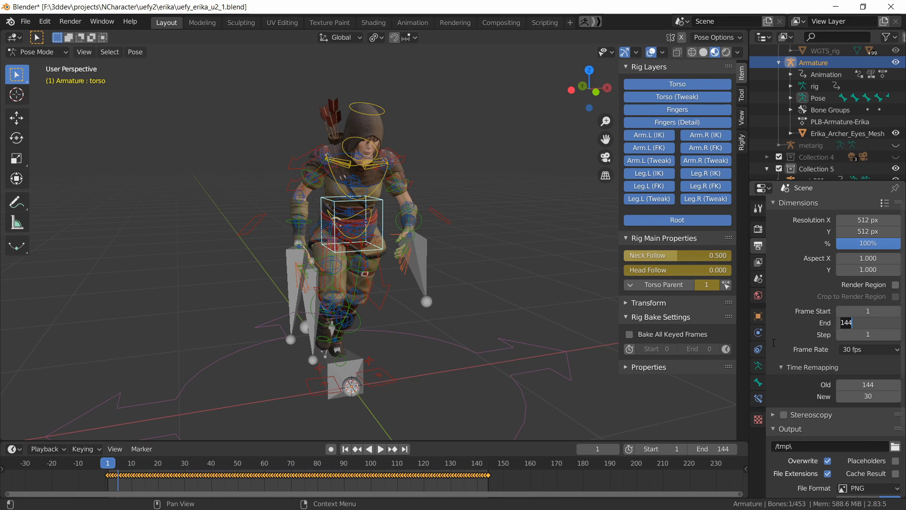
pyautogui.press('Return')
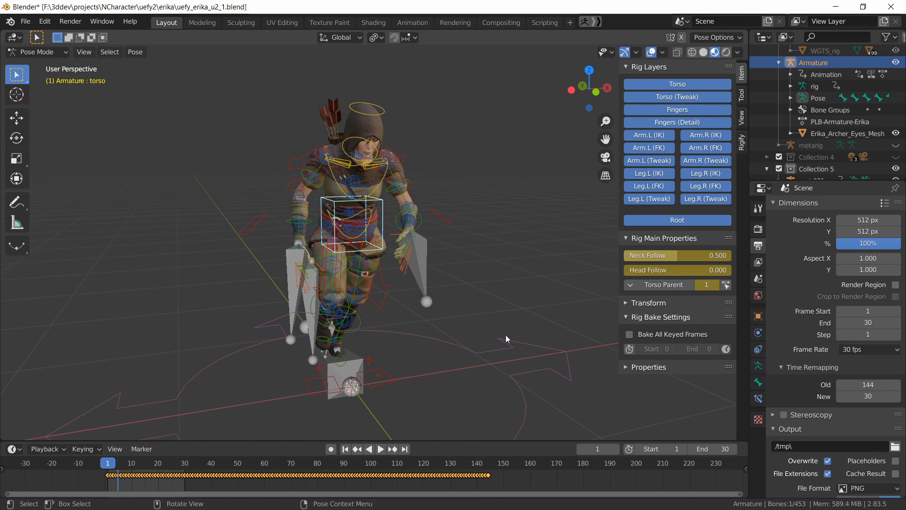
# - Play the remapped animation in Solid shading from an angled view, then stop and return to frame 1
pyautogui.press('space')
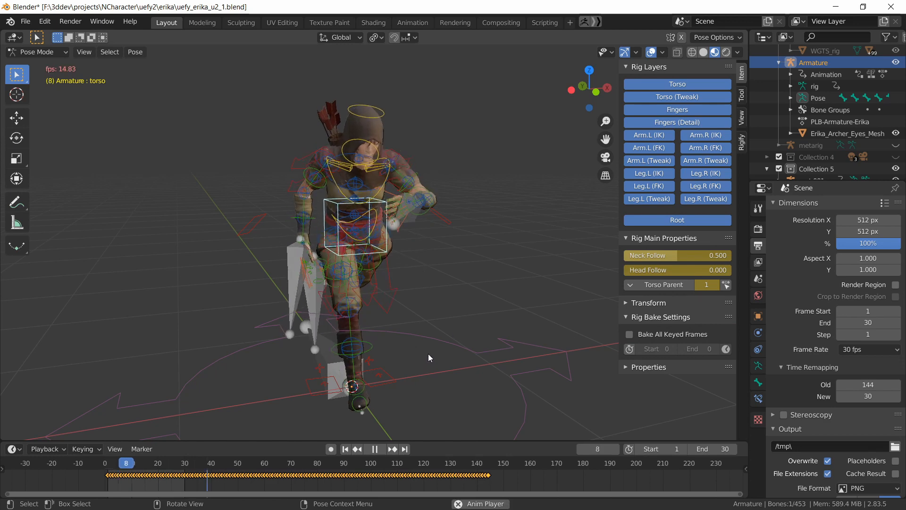
pyautogui.click(703, 52)
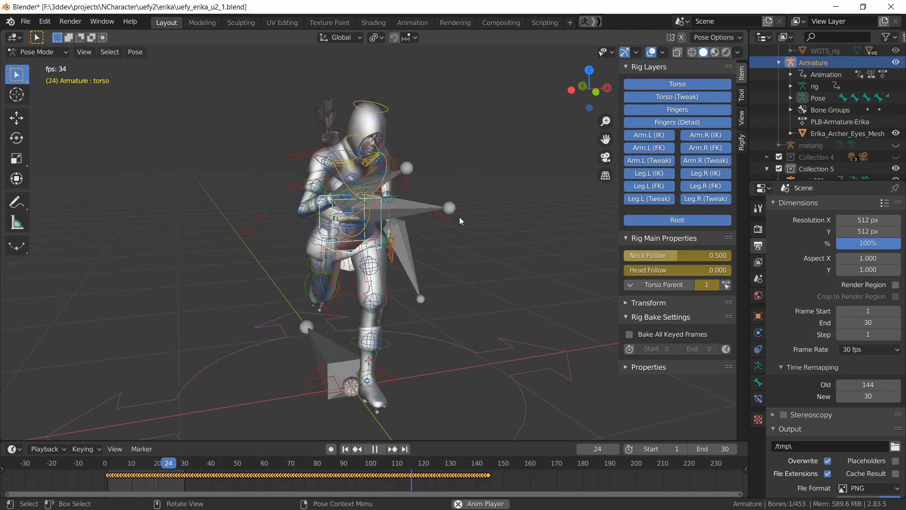
pyautogui.moveTo(460, 218); pyautogui.dragTo(441, 298, button='middle')
pyautogui.press('space')
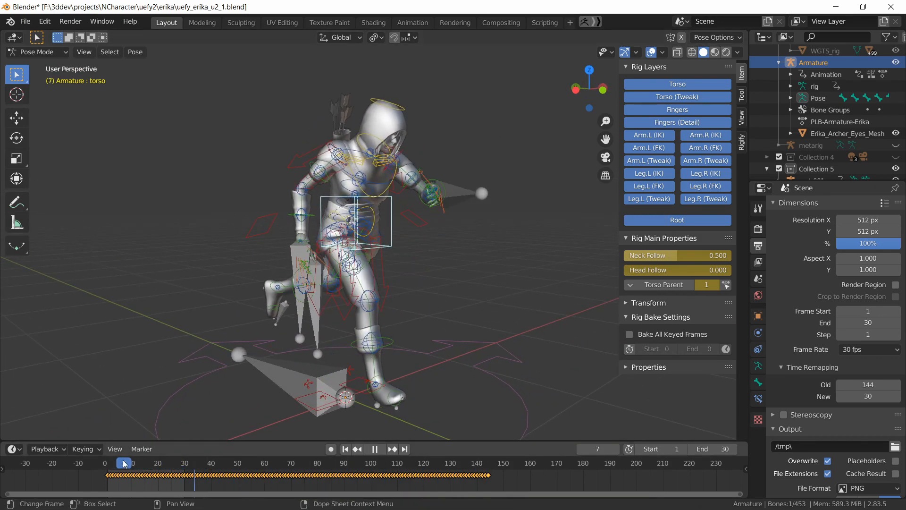
pyautogui.moveTo(125, 464); pyautogui.dragTo(108, 466)
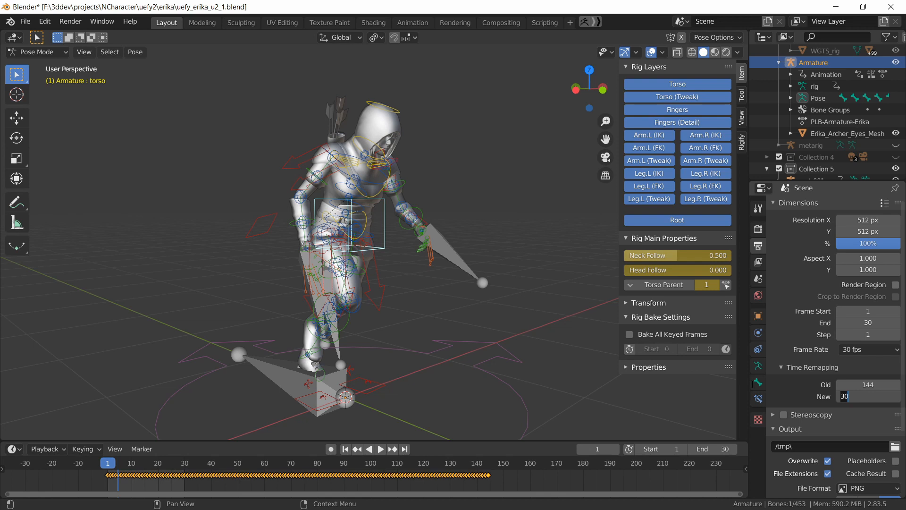
# - Set the New time remapping value to 15 and end the scene at frame 15
pyautogui.write('15')
pyautogui.press('Return')
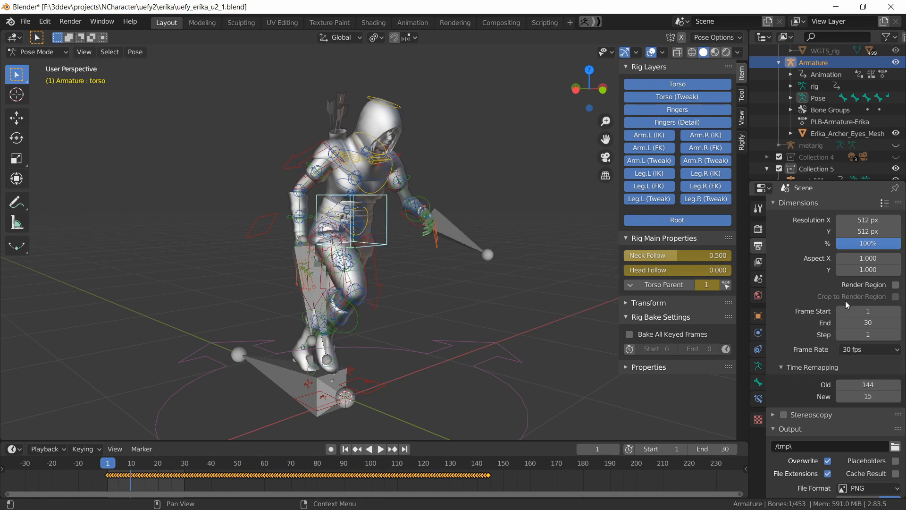
pyautogui.write('15')
pyautogui.press('Return')
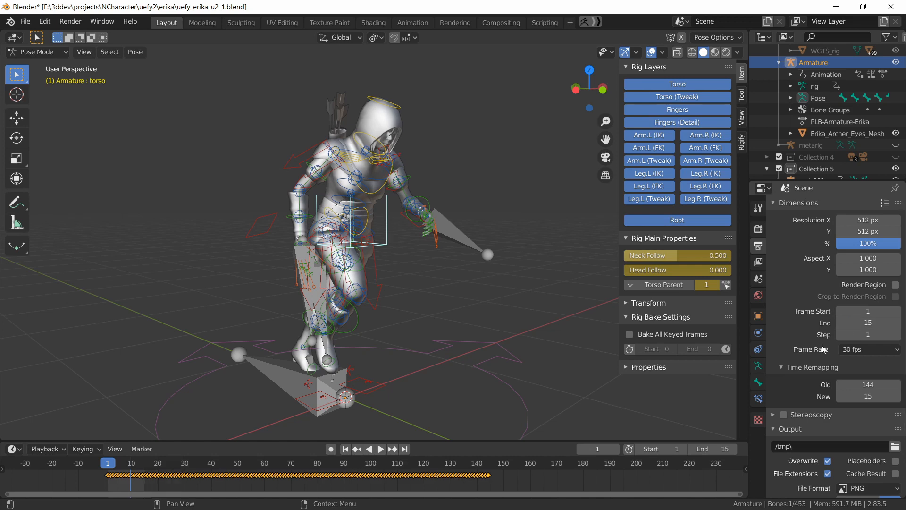
# - Play the animation over the 15-frame range, stop it, and scrub forward toward the end of the range
pyautogui.press('space')
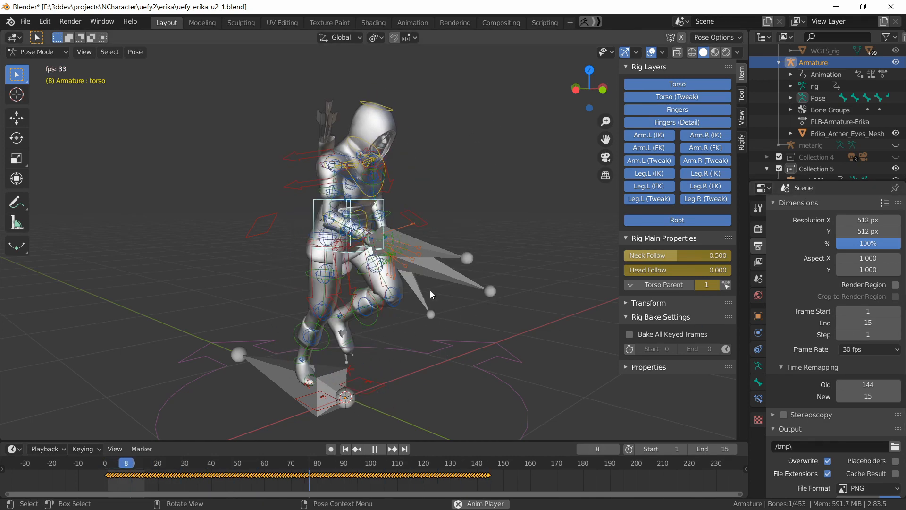
pyautogui.press('space')
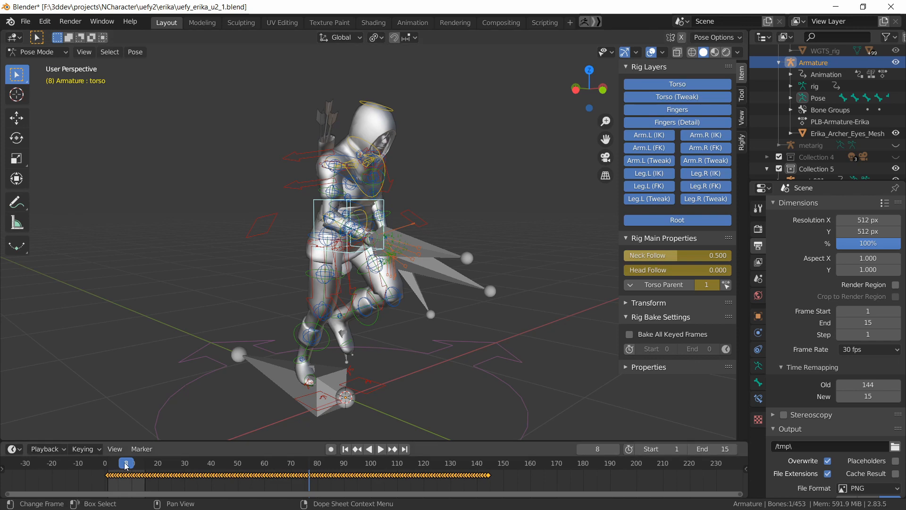
pyautogui.moveTo(125, 466)
pyautogui.mouseDown()
pyautogui.moveTo(108, 466)
pyautogui.moveTo(139, 466)
pyautogui.mouseUp()
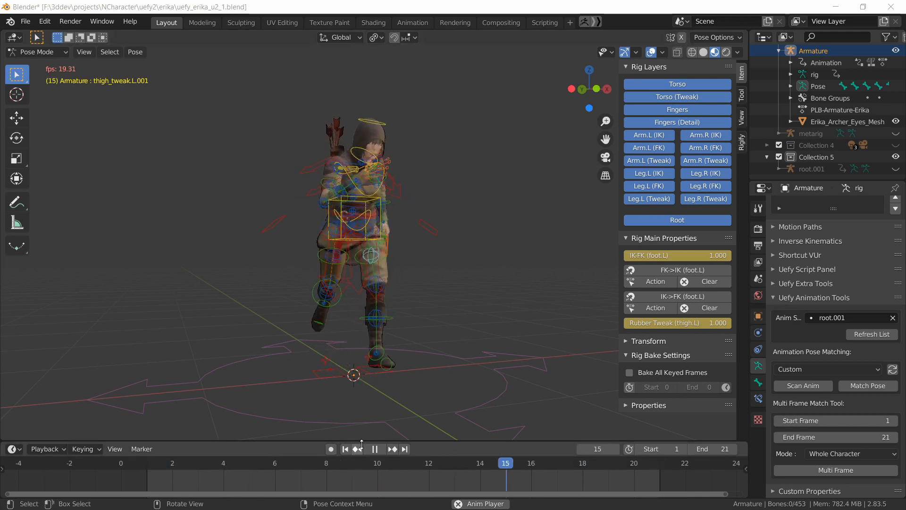
# - Stop the 21-frame run playback at frame 5 and inspect Erika's pose from the front and from an angle
pyautogui.click(376, 449)
pyautogui.moveTo(374, 348); pyautogui.dragTo(387, 352, button='middle')
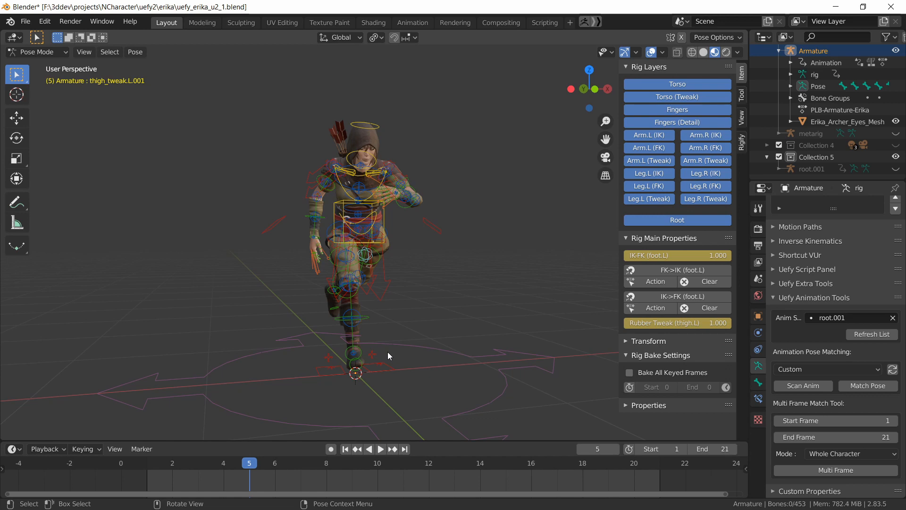
pyautogui.moveTo(387, 352); pyautogui.dragTo(452, 318, button='middle')
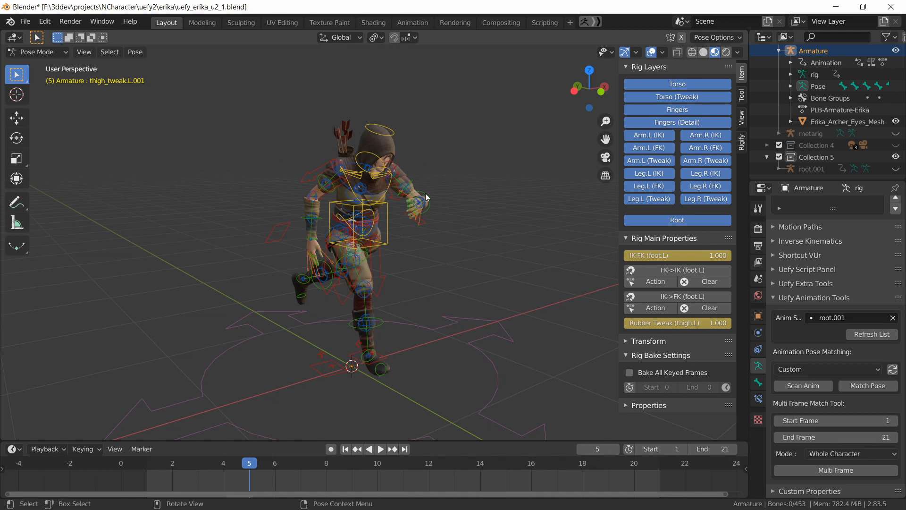
# - Switch to Unreal Editor and browse the Erika assets, including the Move RootMotion folder and the parent Anims folder
pyautogui.hotkey('alt', 'Tab')
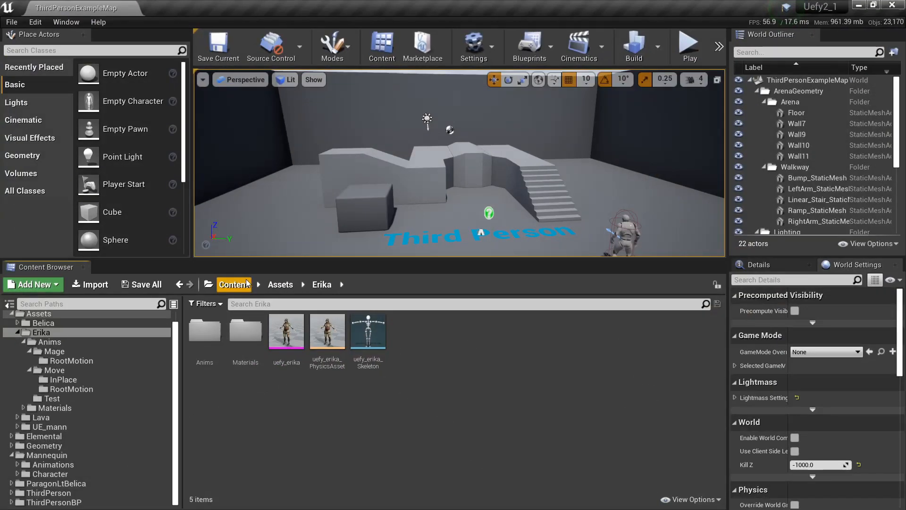
pyautogui.click(286, 336)
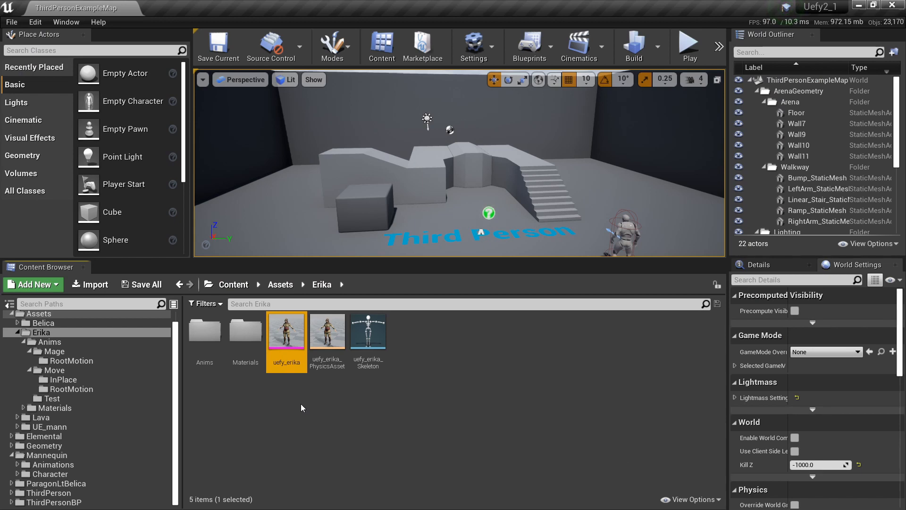
pyautogui.click(81, 389)
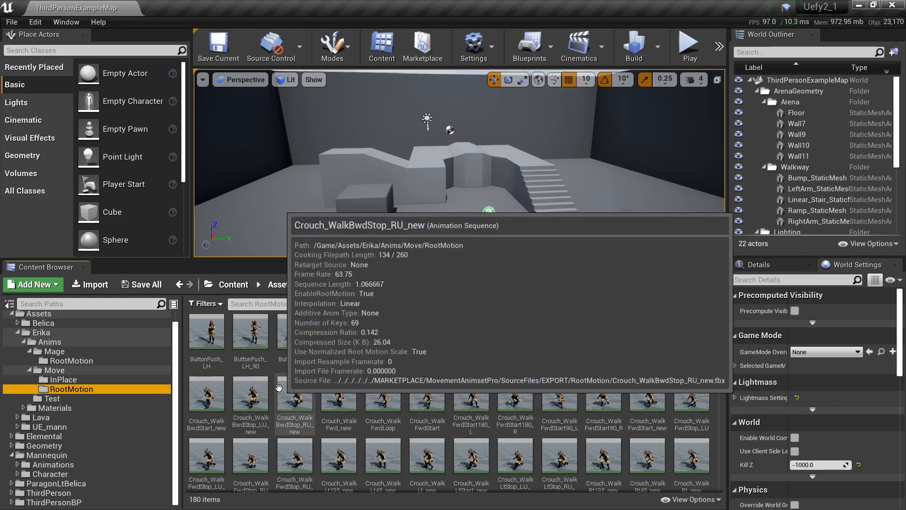
pyautogui.click(56, 342)
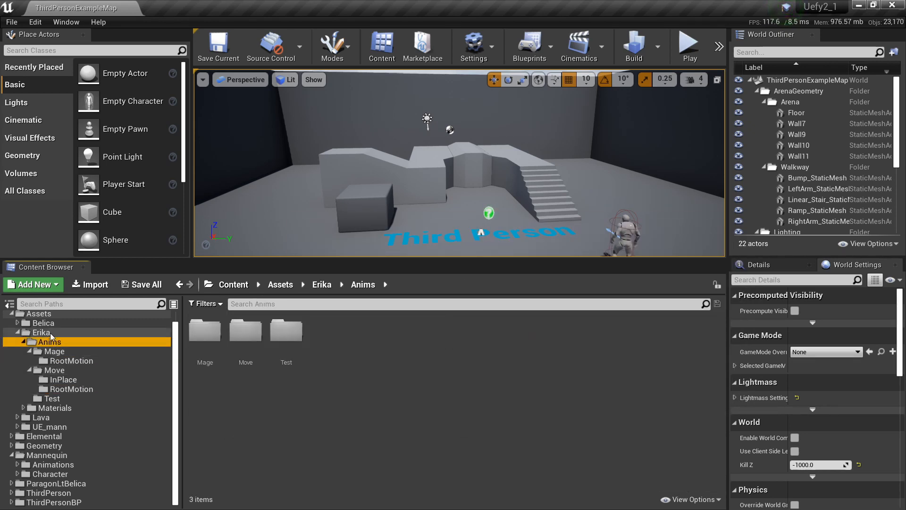
# - Find the uefy_erika mesh in the Erika folder and open the Move RootMotion animation folder
pyautogui.click(41, 332)
pyautogui.click(286, 331)
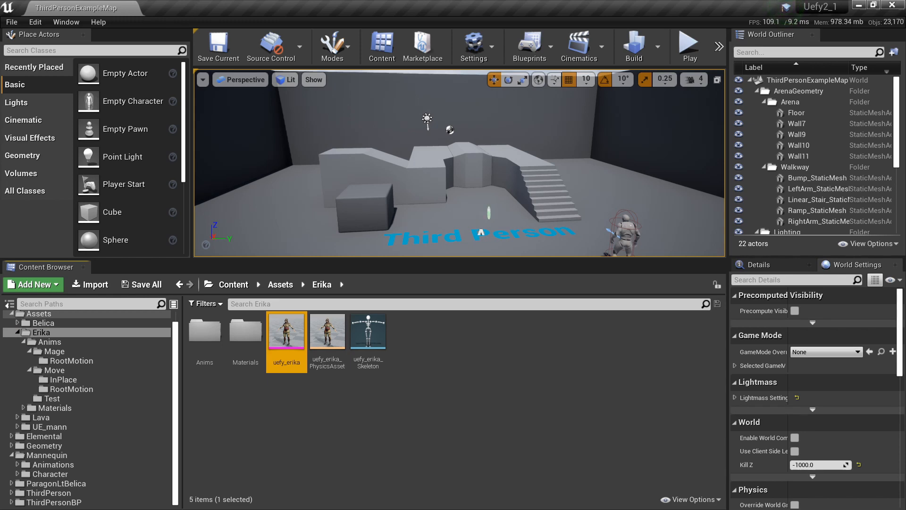
pyautogui.click(71, 389)
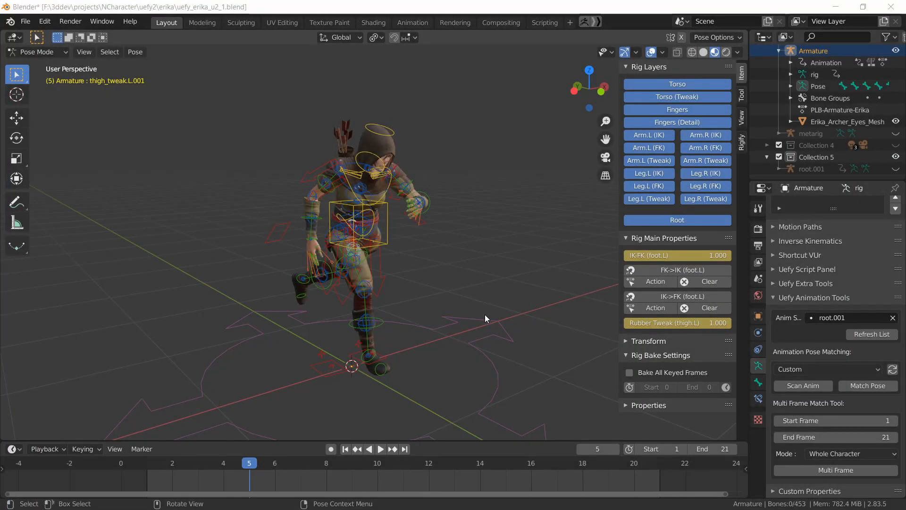
# - Switch to Blender, hide the viewport overlays, and play Erika's run from the front, stopping at frame 11
pyautogui.moveTo(486, 314); pyautogui.dragTo(377, 327, button='middle')
pyautogui.scroll(3, 397, 290)
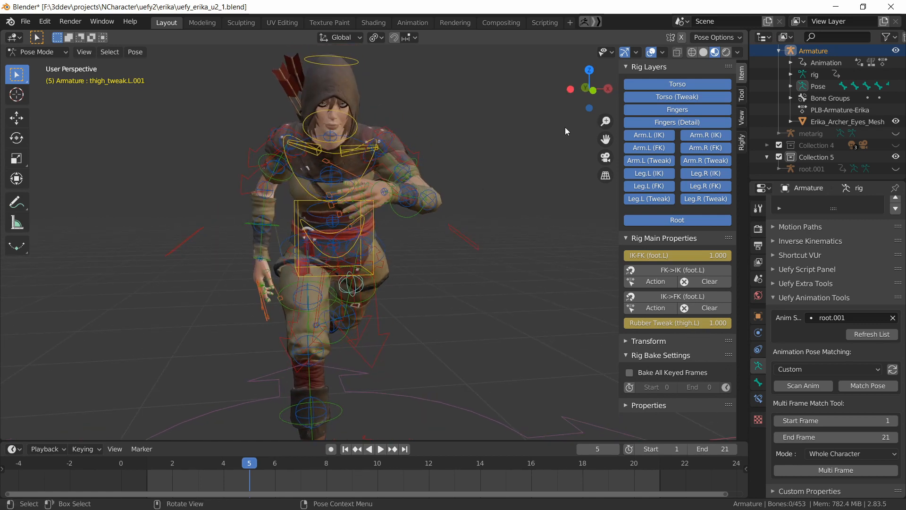
pyautogui.click(651, 52)
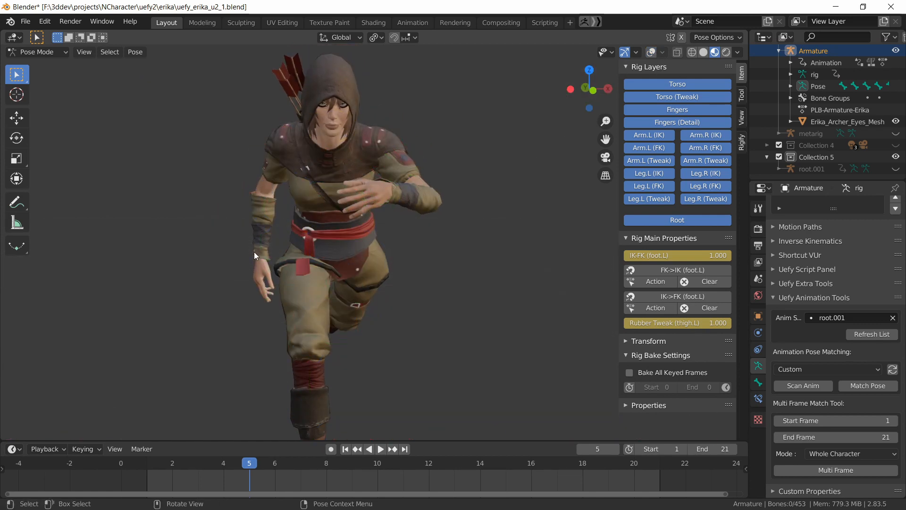
pyautogui.press('space')
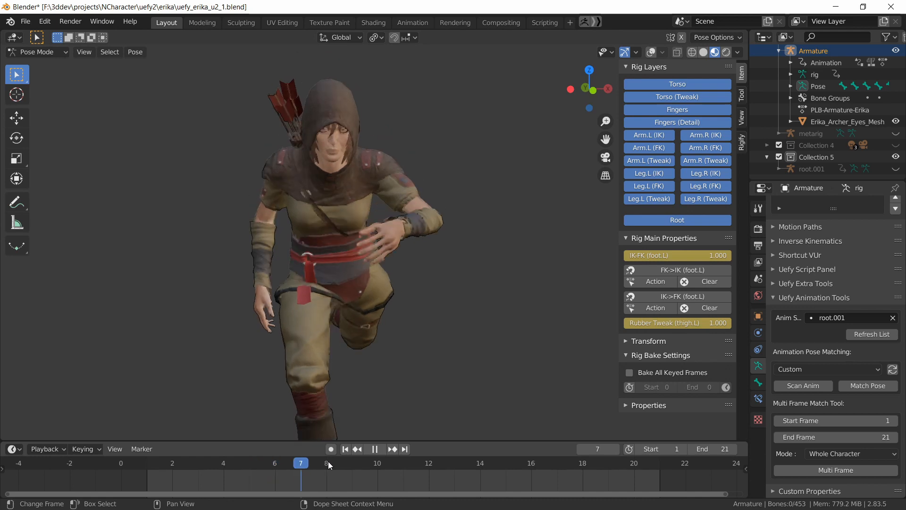
pyautogui.press('space')
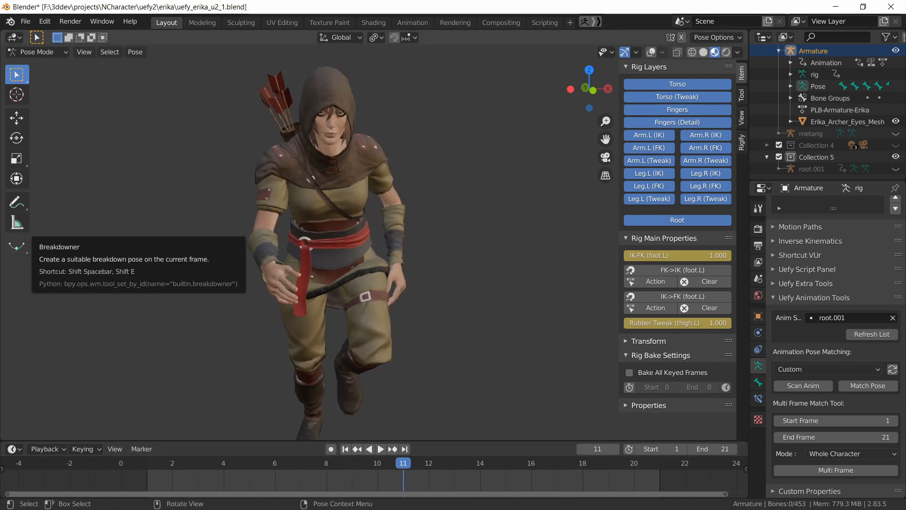
# - Switch to Unreal Editor, open Erika_runfwdloop_from_blender from the Test folder, and show the retargeting options in its skeleton tree
pyautogui.hotkey('alt', 'Tab')
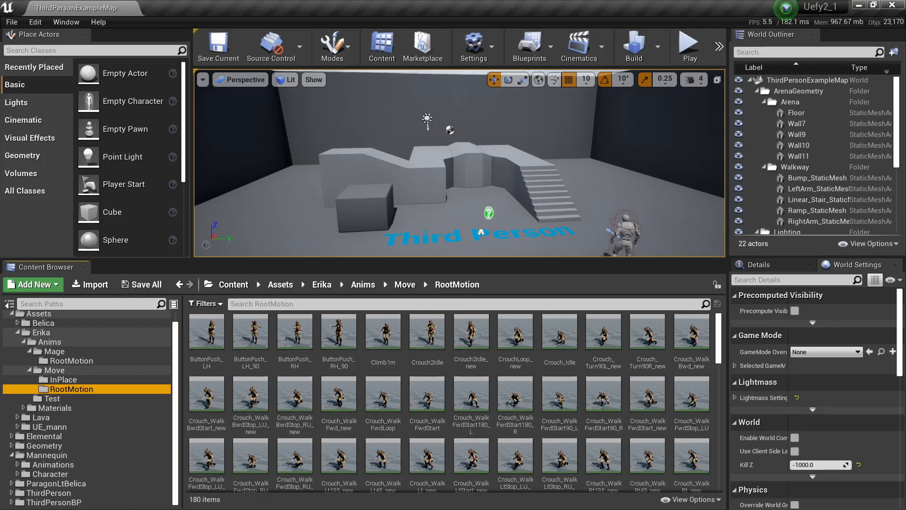
pyautogui.click(67, 399)
pyautogui.doubleClick(205, 335)
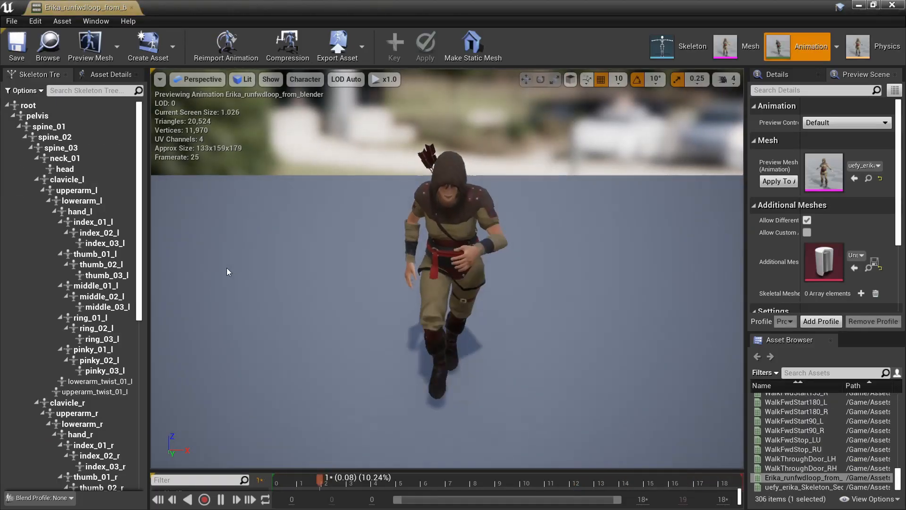
pyautogui.click(25, 90)
pyautogui.click(28, 111)
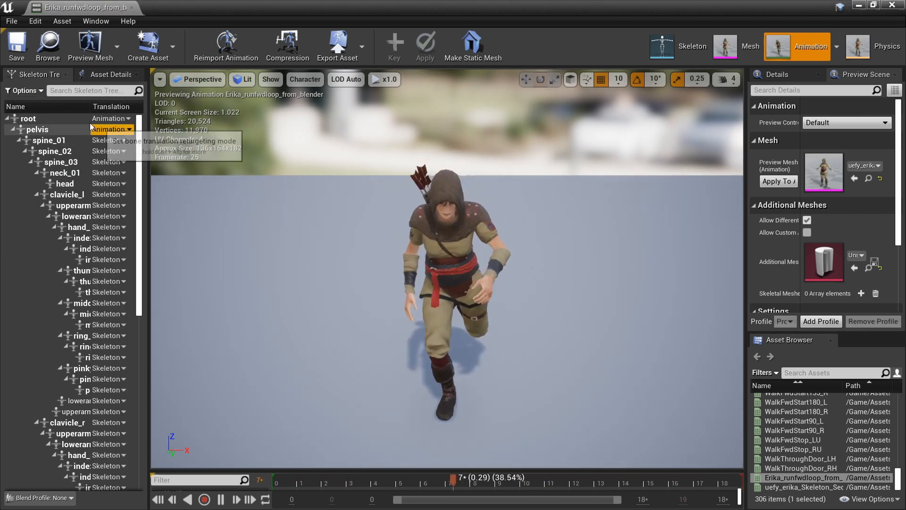
# - Recursively set the translation retargeting to Animation from the root bone
pyautogui.rightClick(115, 118)
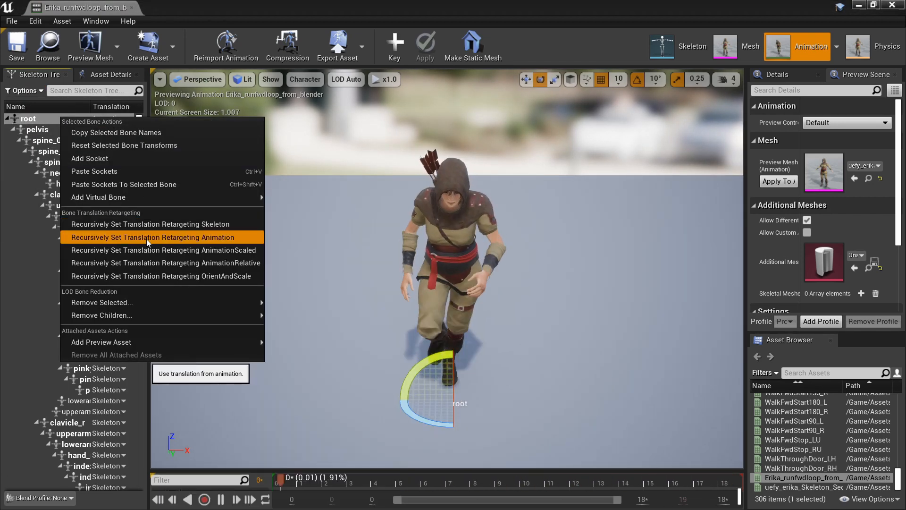
pyautogui.click(146, 239)
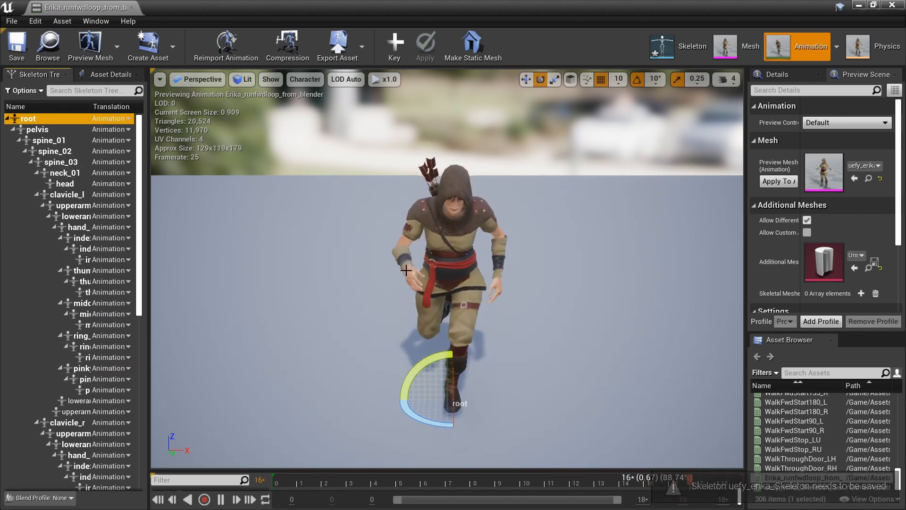
# - Recursively set translation retargeting to Skeleton from the root bone, with the pelvis and root bones themselves set to Animation
pyautogui.rightClick(58, 118)
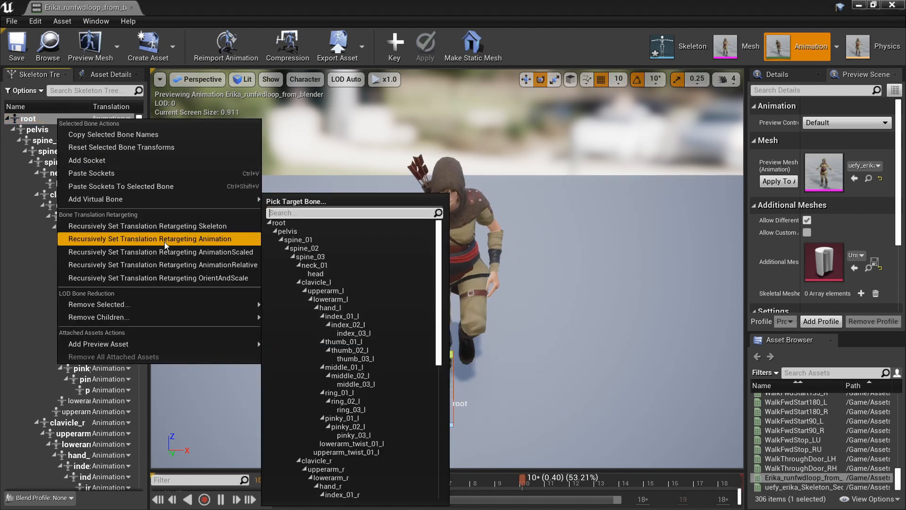
pyautogui.click(158, 229)
pyautogui.click(111, 129)
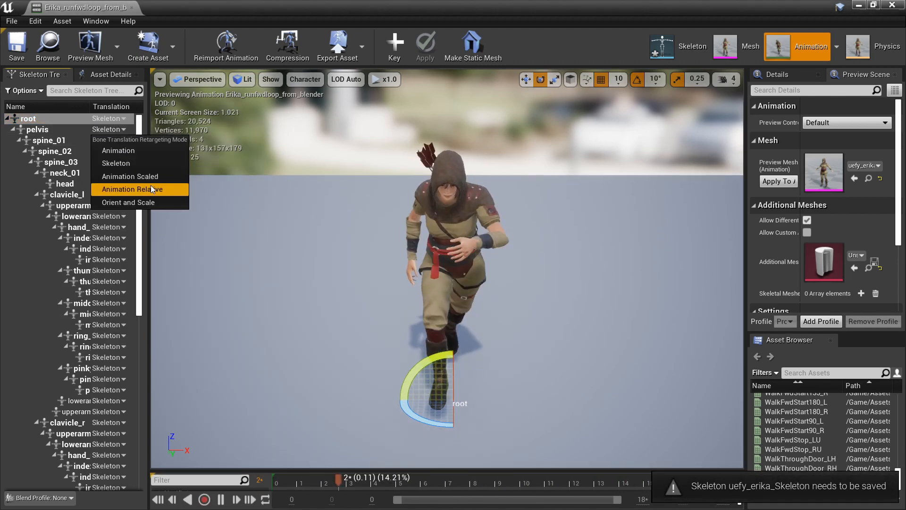
pyautogui.click(135, 153)
pyautogui.click(113, 140)
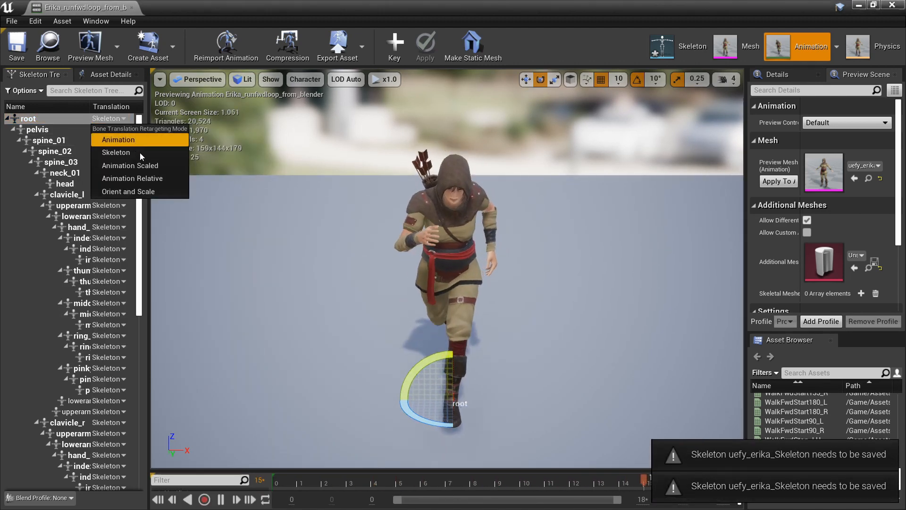
pyautogui.click(119, 136)
pyautogui.click(119, 136)
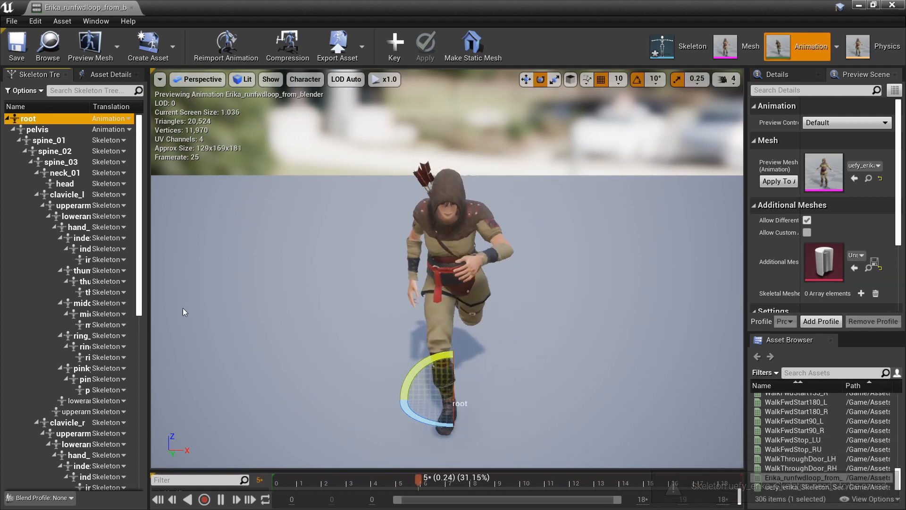
# - Switch to Blender, show the viewport overlays, and inspect Erika's rig pose at frame 11 from several angles
pyautogui.hotkey('alt', 'Tab')
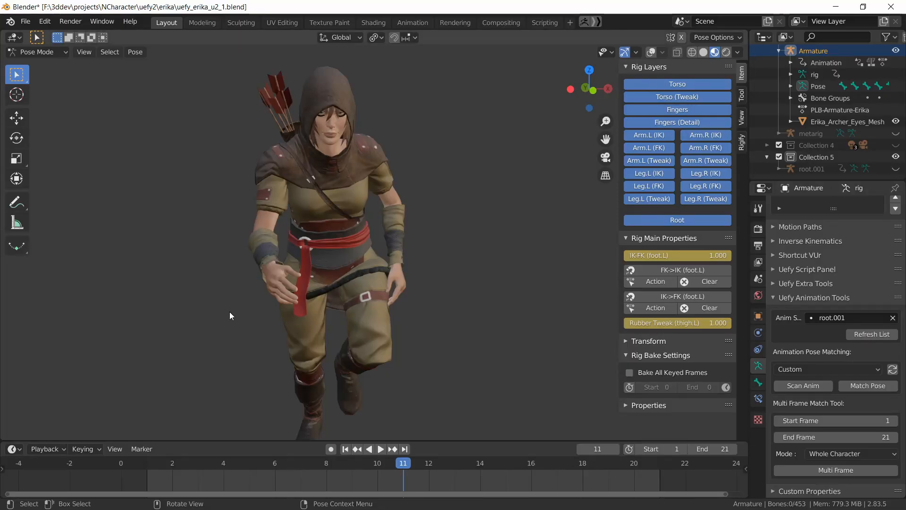
pyautogui.moveTo(285, 259); pyautogui.dragTo(375, 276, button='middle')
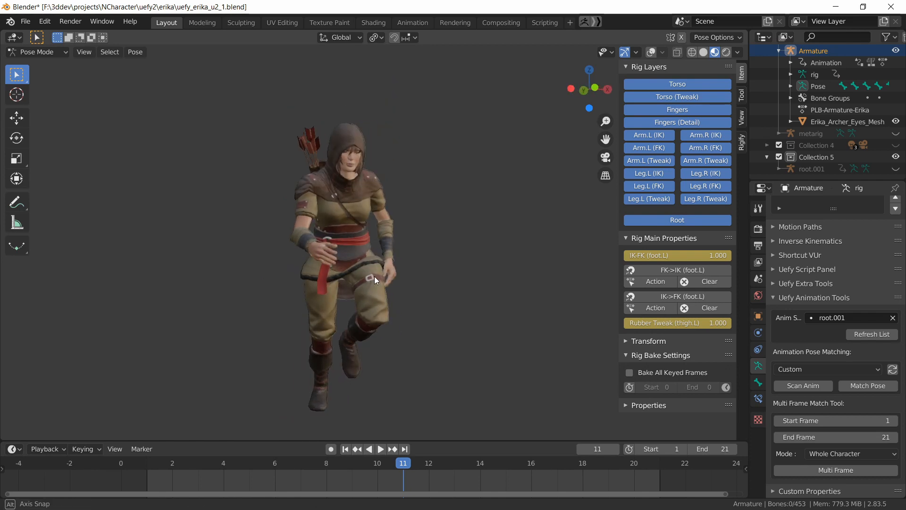
pyautogui.click(650, 52)
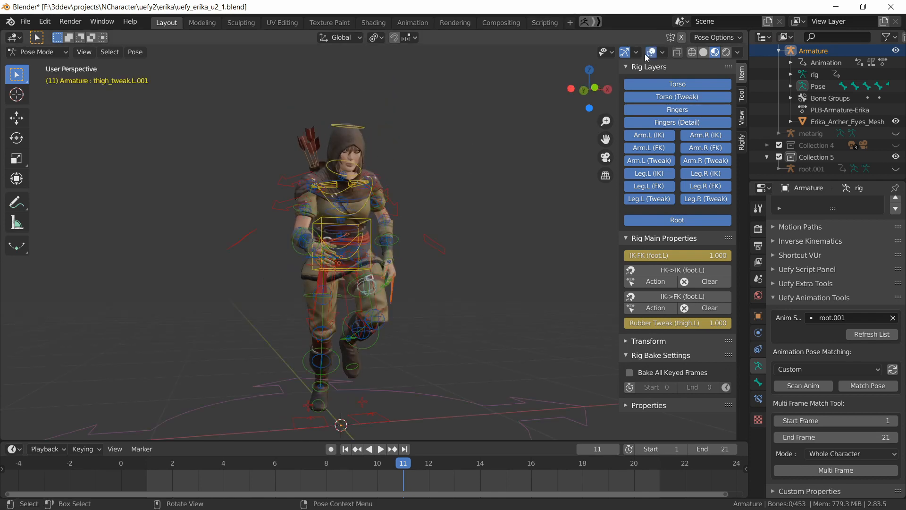
pyautogui.moveTo(373, 312); pyautogui.dragTo(302, 264, button='middle')
pyautogui.moveTo(374, 307); pyautogui.dragTo(355, 257, button='middle')
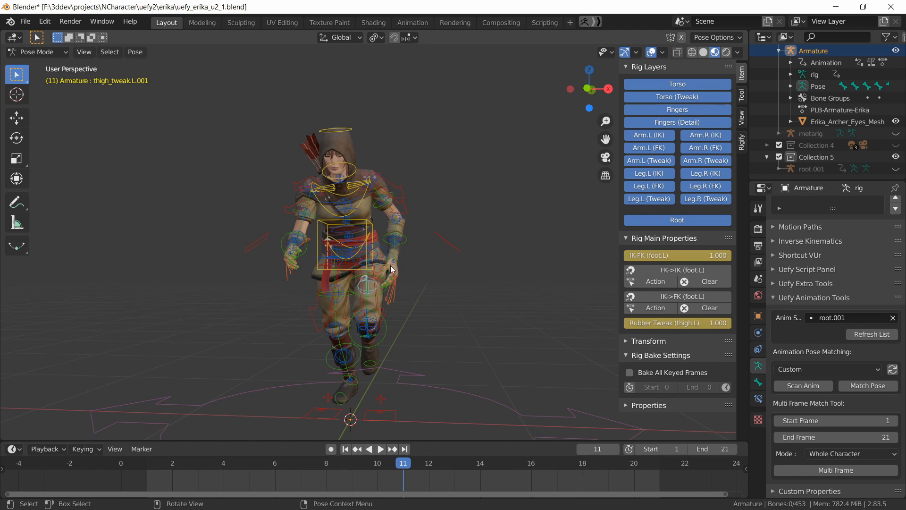
pyautogui.moveTo(392, 296)
pyautogui.mouseDown(button='middle')
pyautogui.moveTo(448, 293)
pyautogui.moveTo(403, 295)
pyautogui.mouseUp(button='middle')
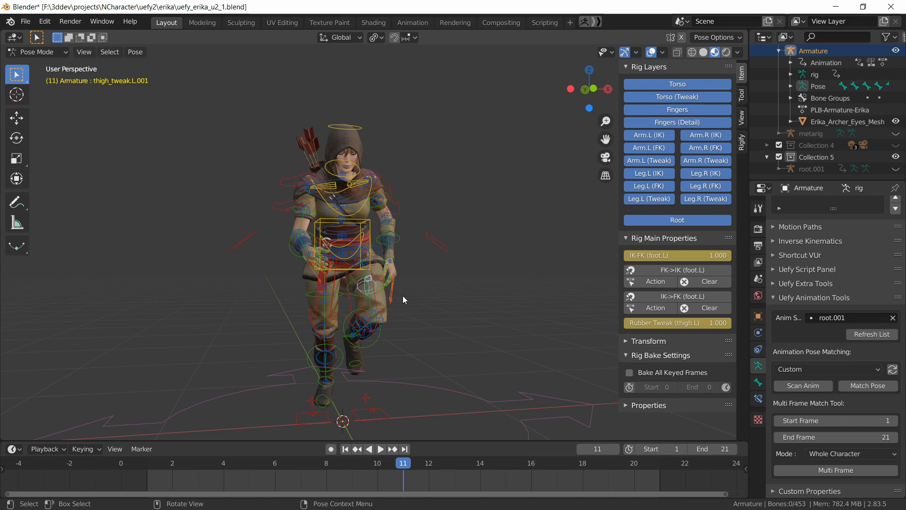
pyautogui.moveTo(403, 295); pyautogui.dragTo(309, 290, button='middle')
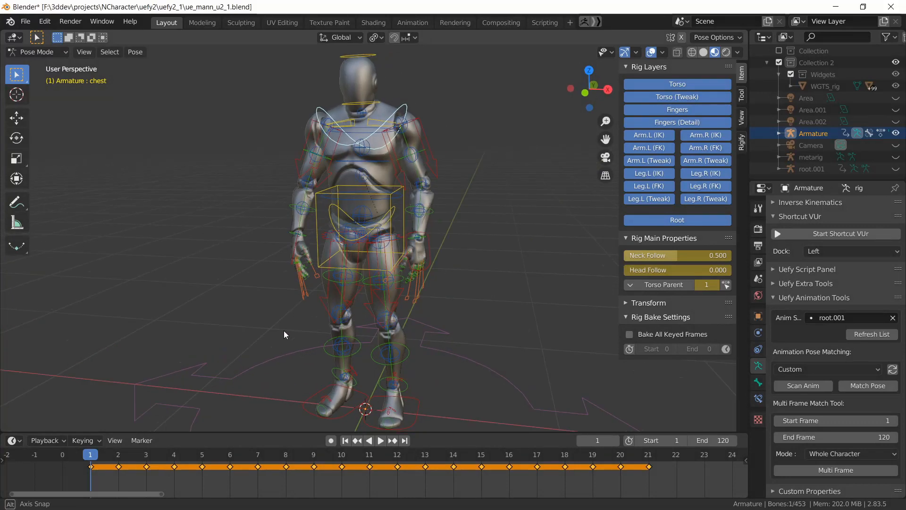
# - Examine the mannequin's control rig from the front and try a trackball rotation of its chest control
pyautogui.moveTo(284, 330); pyautogui.dragTo(475, 273, button='middle')
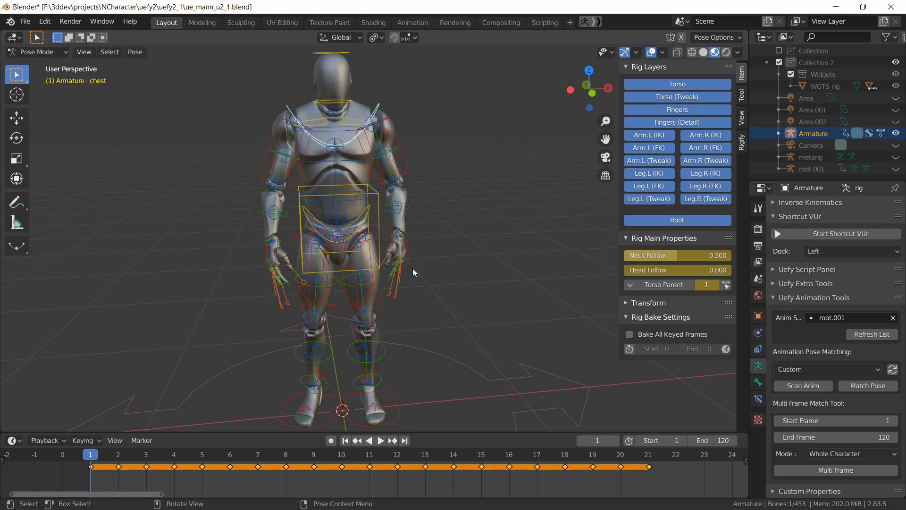
pyautogui.scroll(2, 412, 268)
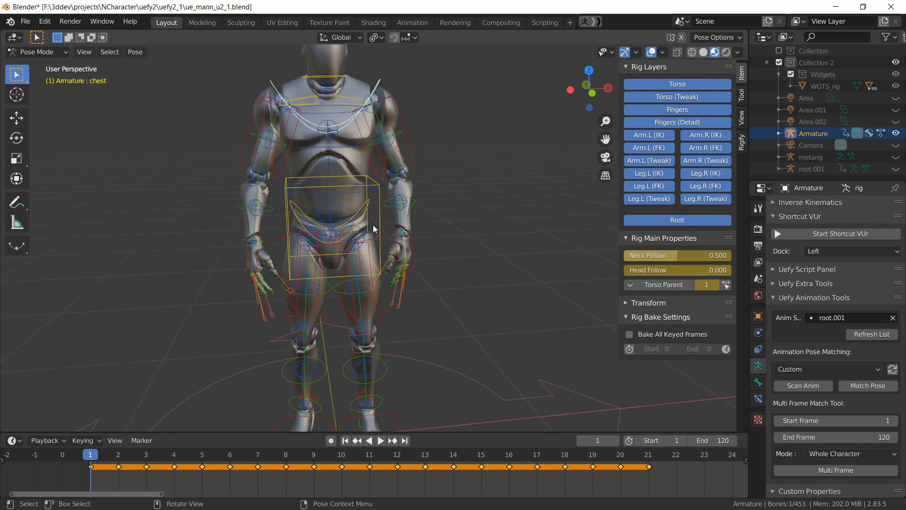
pyautogui.press('r')
pyautogui.press('r')
pyautogui.rightClick(404, 234)
pyautogui.scroll(-2, 404, 234)
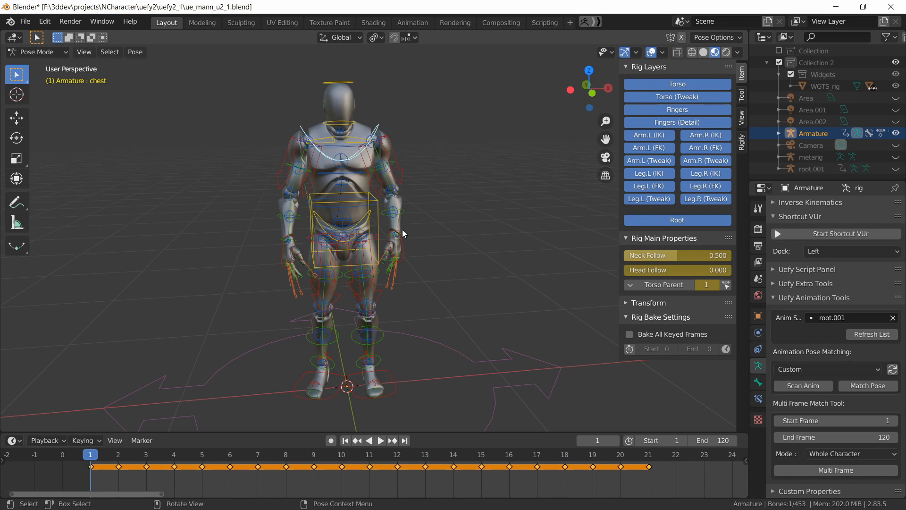
pyautogui.moveTo(437, 266); pyautogui.dragTo(404, 271, button='middle')
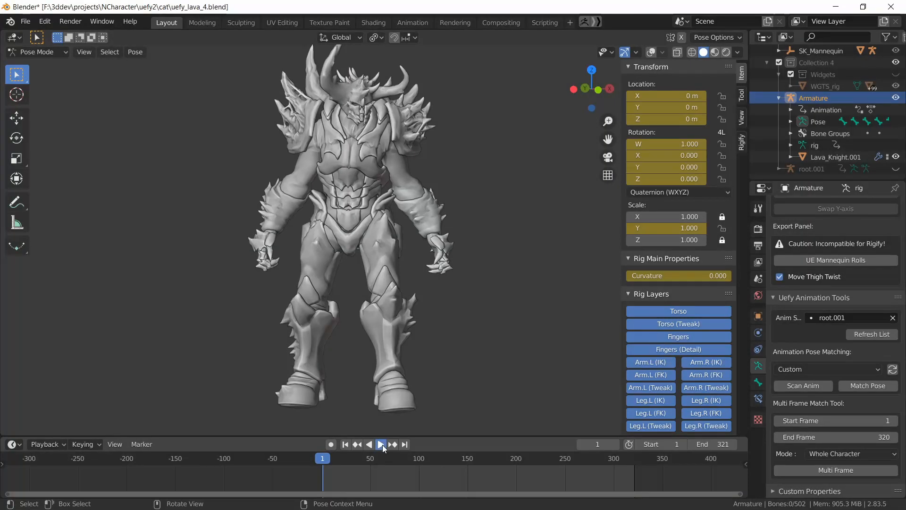
# - Play the Lava Knight animation, show the rig overlays, and stop to inspect the poses at frames 145 and 197
pyautogui.click(383, 445)
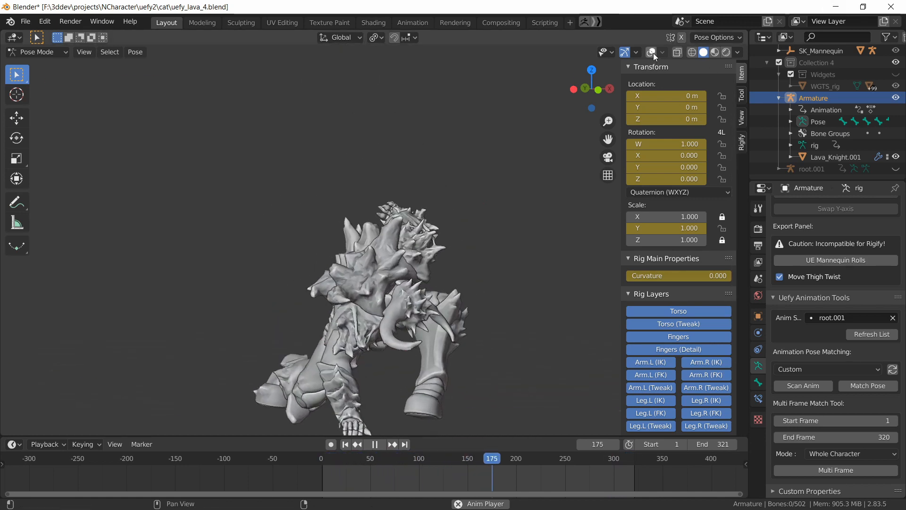
pyautogui.click(652, 52)
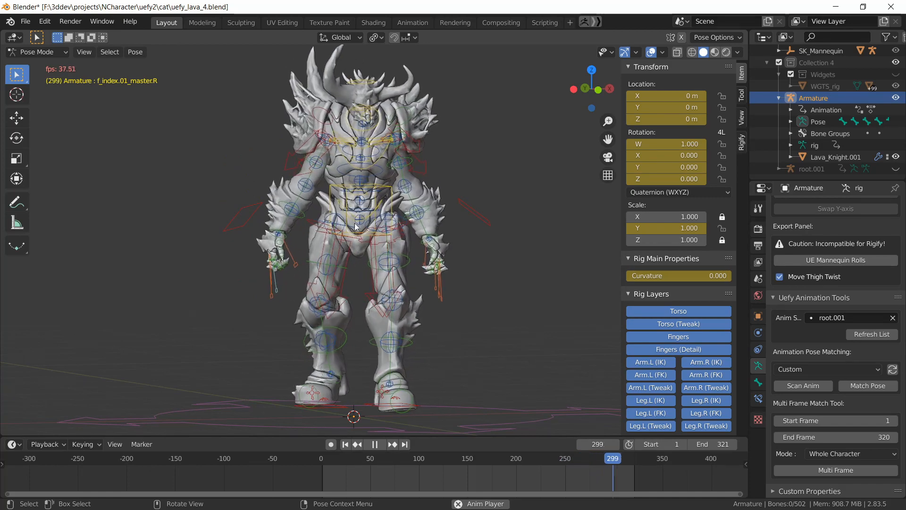
pyautogui.click(393, 463)
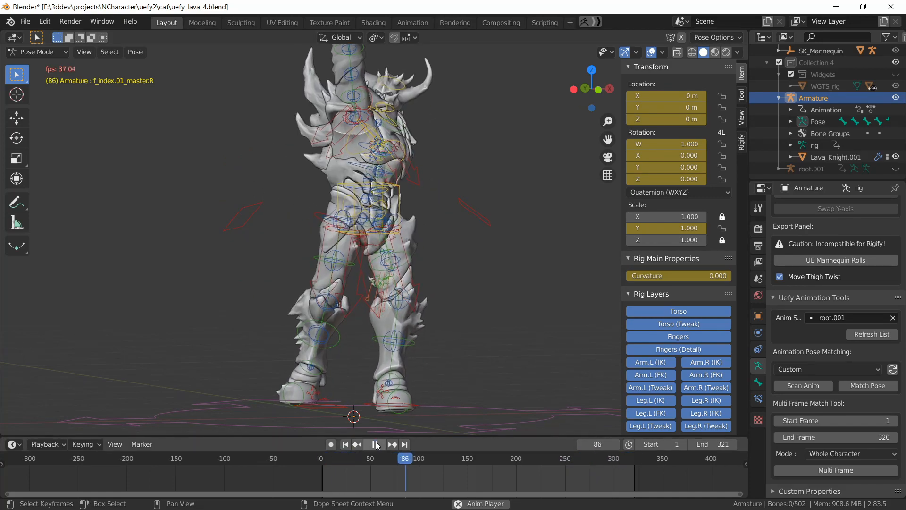
pyautogui.moveTo(376, 460); pyautogui.dragTo(463, 468)
pyautogui.press('space')
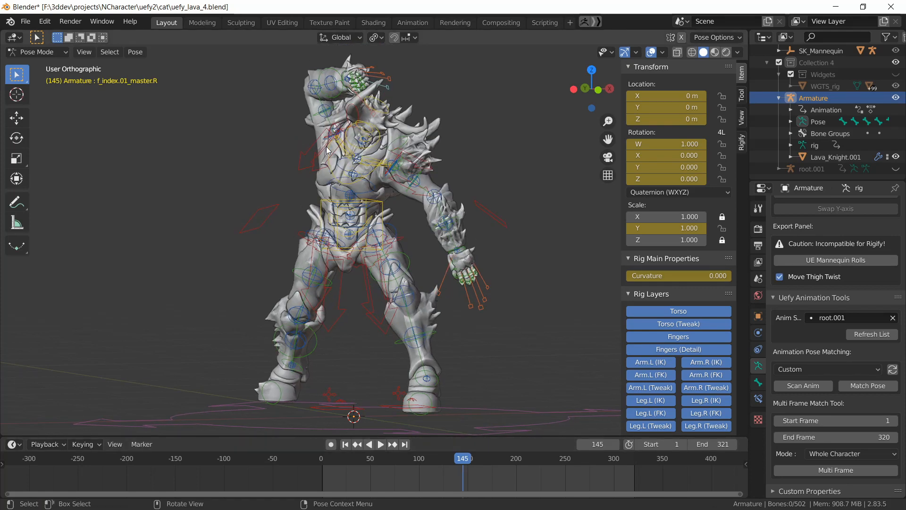
pyautogui.scroll(-1, 377, 84)
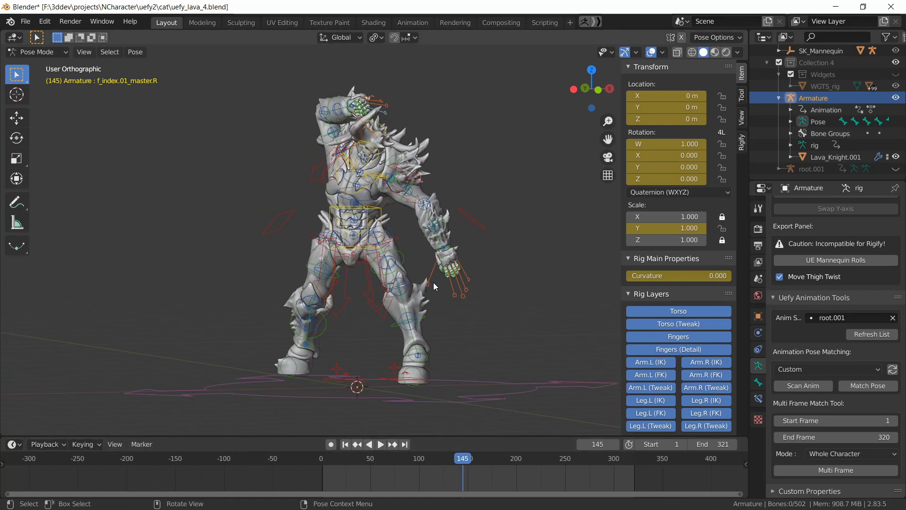
pyautogui.moveTo(465, 461); pyautogui.dragTo(514, 457)
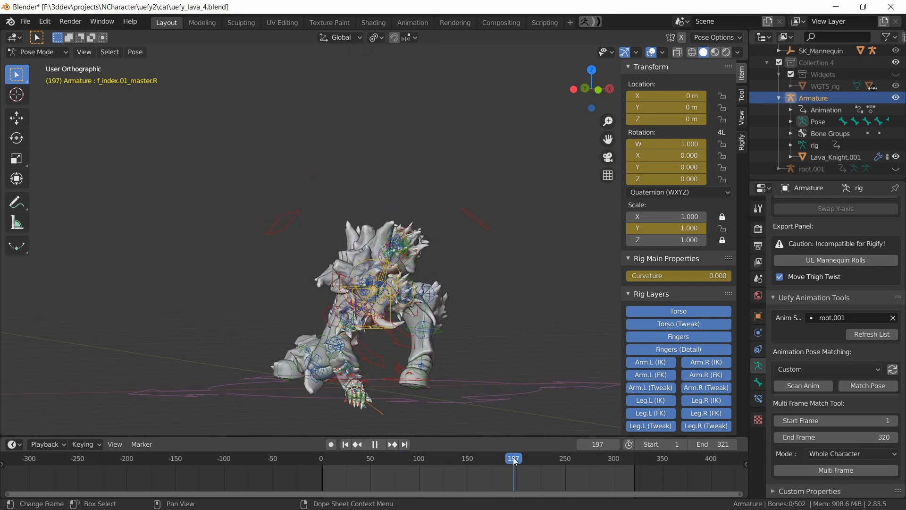
# - Check the pose matching mapping choices and examine the Custom mapping text in the Scripting workspace before returning to the Layout workspace
pyautogui.click(810, 370)
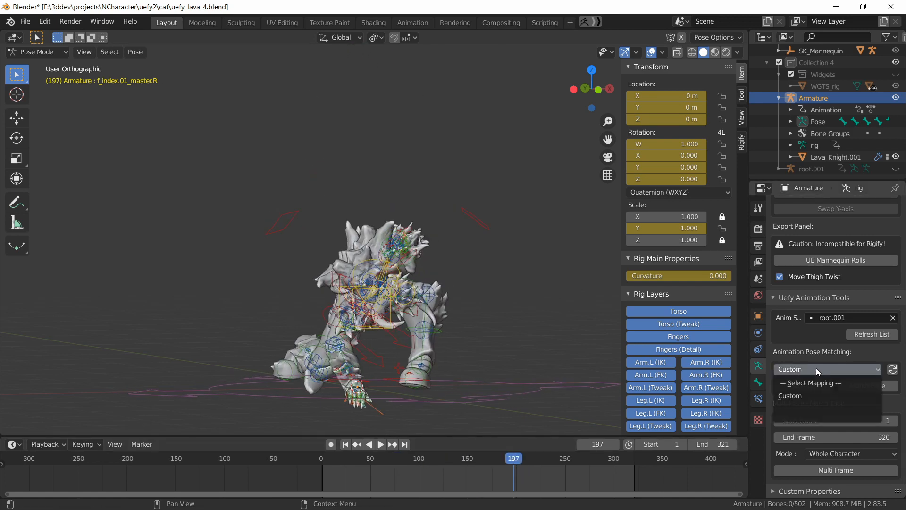
pyautogui.click(797, 380)
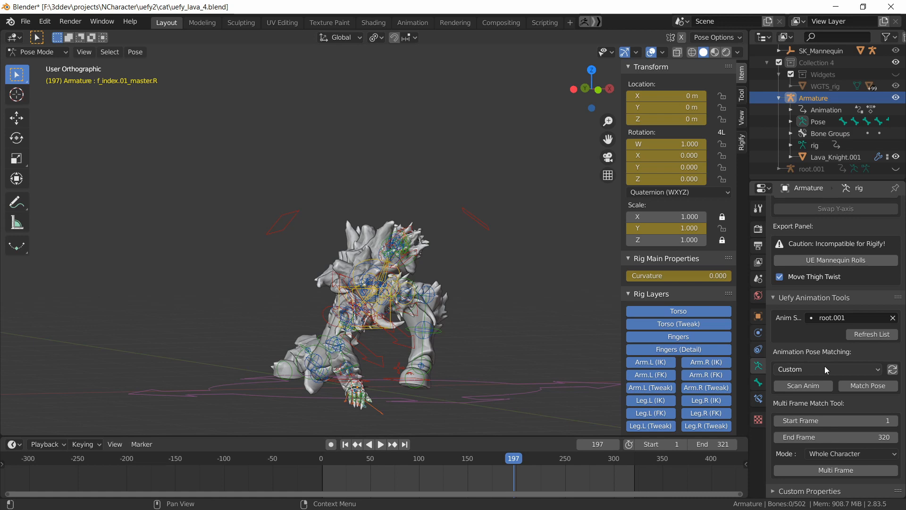
pyautogui.click(543, 23)
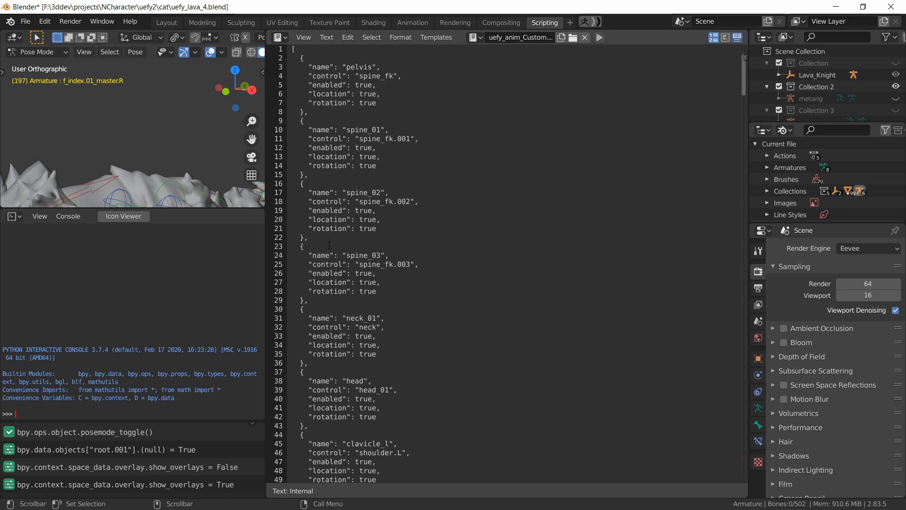
pyautogui.click(171, 21)
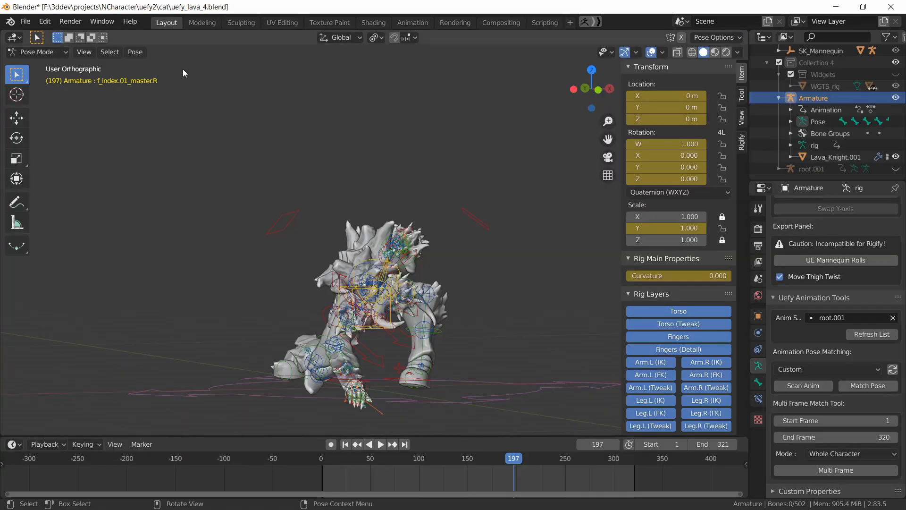
# - Inspect the Lava Knight's crouched pose up close and move the timeline back to frame 0
pyautogui.scroll(2, 352, 235)
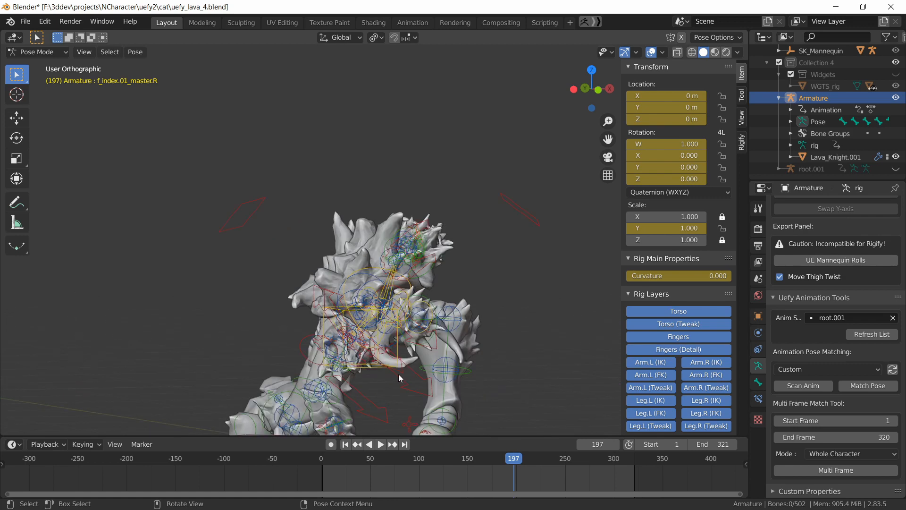
pyautogui.moveTo(505, 457); pyautogui.dragTo(461, 468)
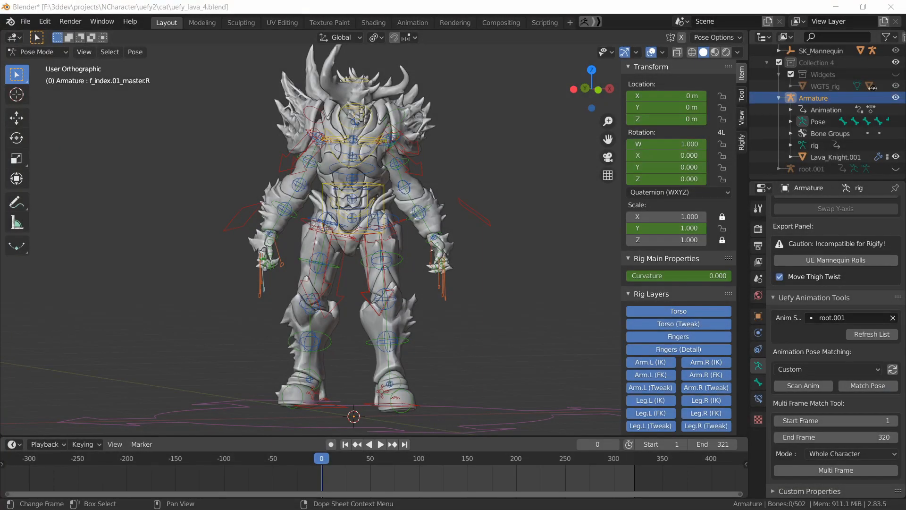
# - Switch to Unreal, preview the Mage_Hit_Reaction_Back_01_Turn animation from the Mage RootMotion folder, and close its editor
pyautogui.hotkey('alt', 'Tab')
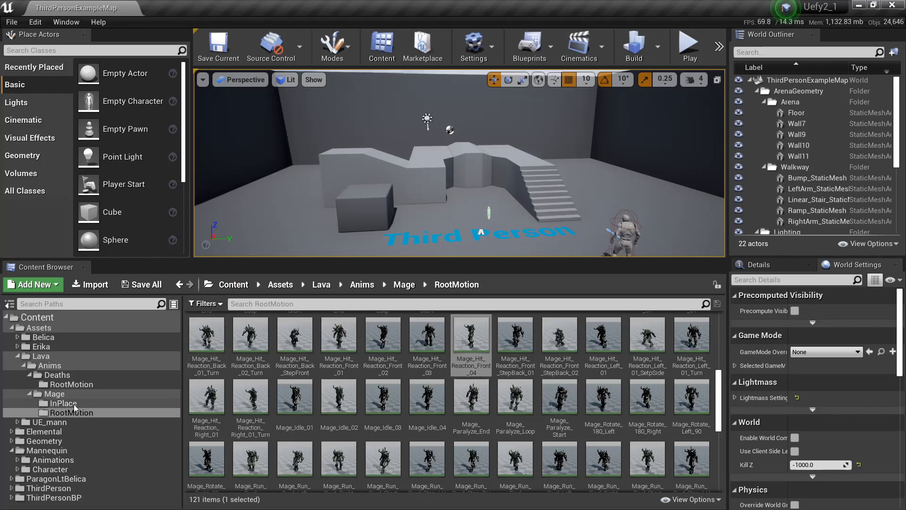
pyautogui.doubleClick(207, 343)
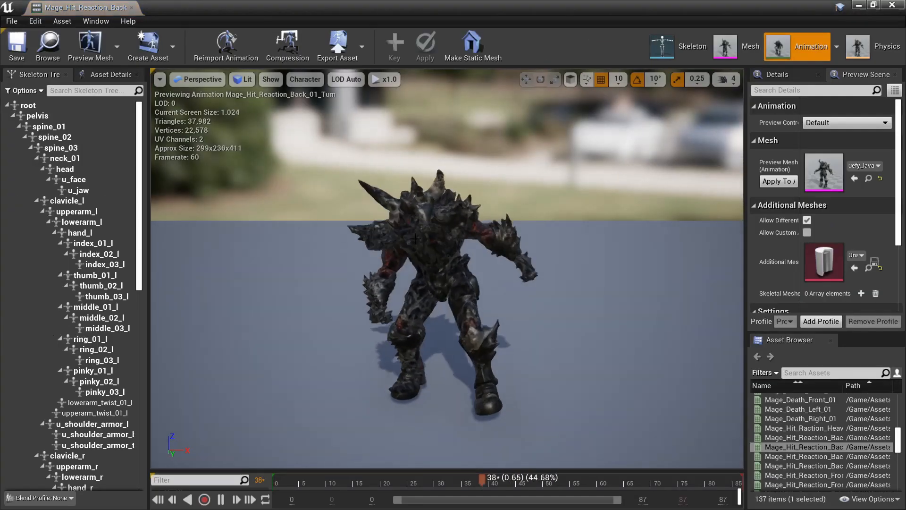
pyautogui.click(132, 8)
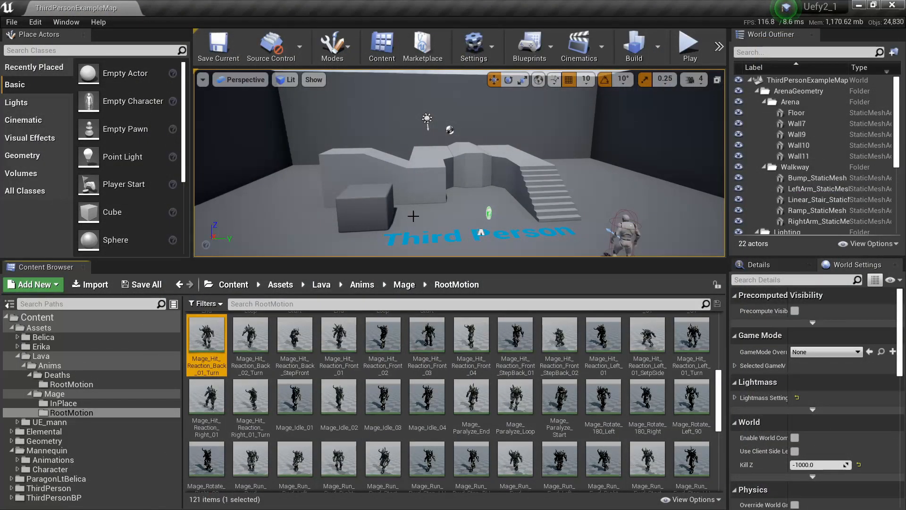
# - Place the Mage_Hit_Reaction_Back_01_Turn animation in the level beside the third-person character and view it up close
pyautogui.moveTo(204, 346); pyautogui.dragTo(519, 224)
pyautogui.moveTo(520, 225); pyautogui.dragTo(465, 189, button='right')
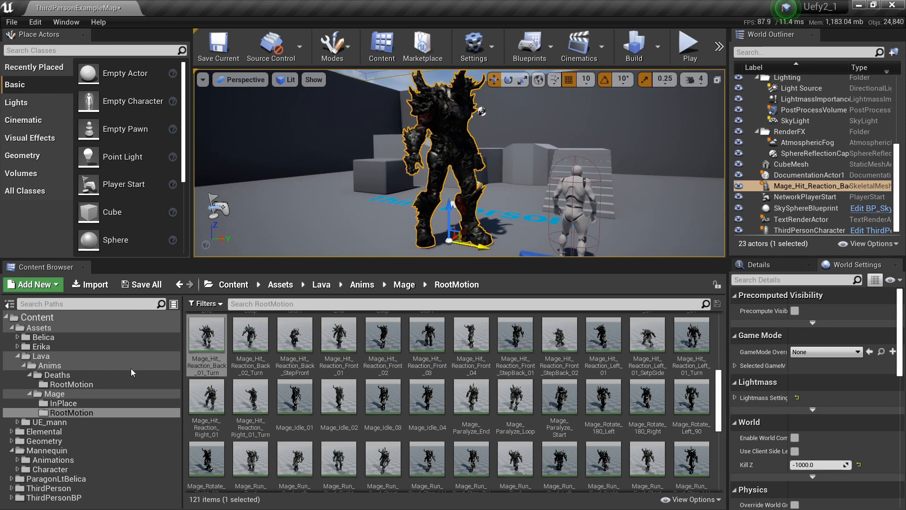
# - Locate the uefy_lava_uefy21_3 skeletal mesh in the Lava folder and return to the Mage RootMotion animations
pyautogui.click(41, 356)
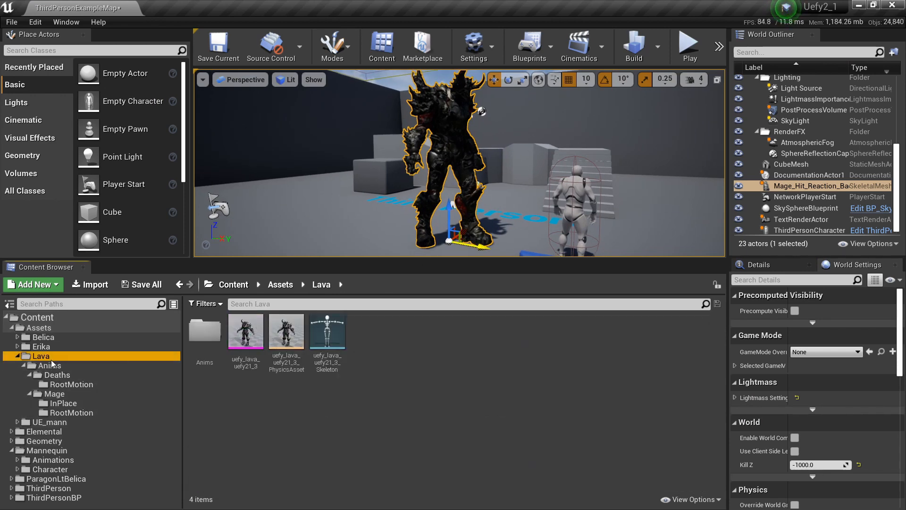
pyautogui.click(251, 332)
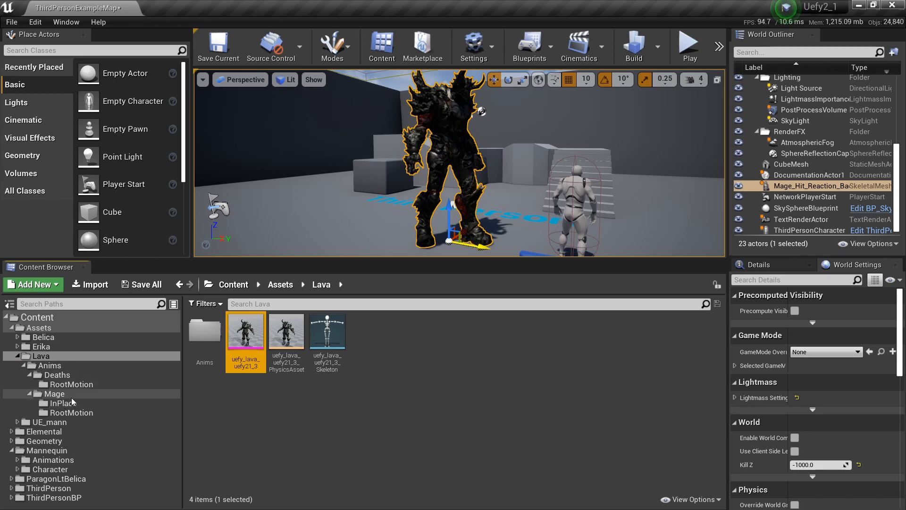
pyautogui.click(54, 394)
pyautogui.click(70, 412)
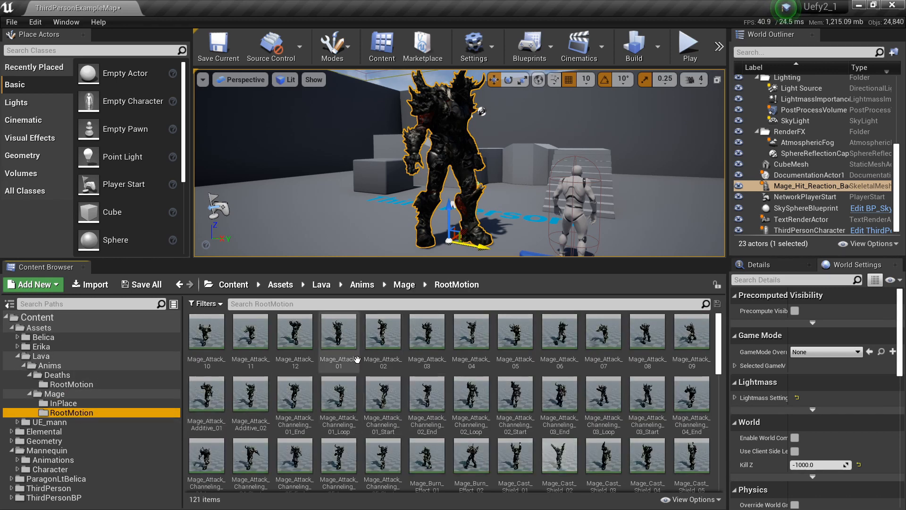
# - Look up the Export option in the asset actions for Mage_Attack_11 without running it, and select Mage_Attack_08
pyautogui.rightClick(286, 340)
pyautogui.moveTo(293, 337)
pyautogui.rightClick(245, 344)
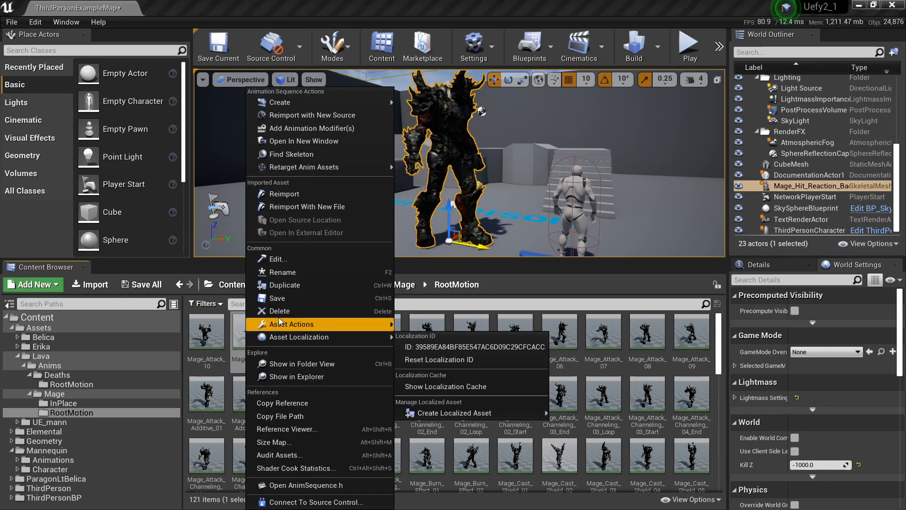
pyautogui.moveTo(366, 324)
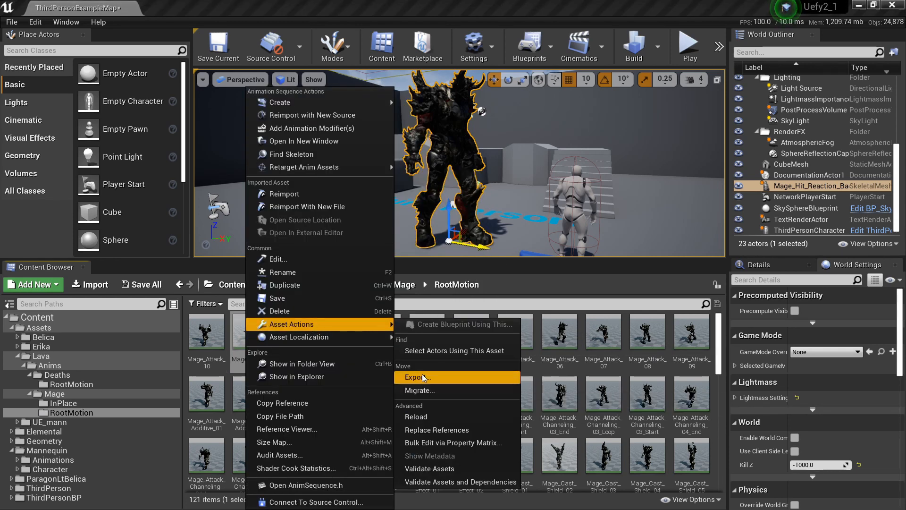
pyautogui.click(631, 347)
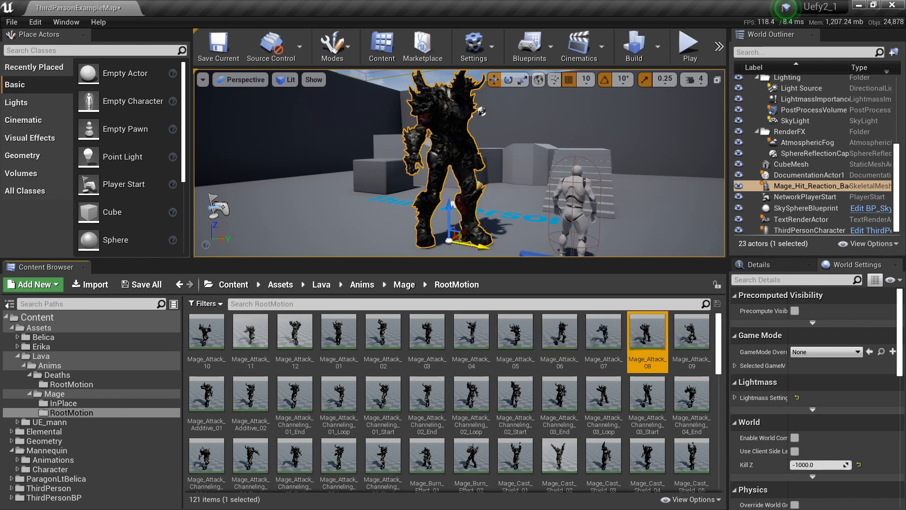
# - Switch to Blender, unhide the root.001 source armature, select it in Object Mode, and try moving it before cancelling
pyautogui.click(80, 509)
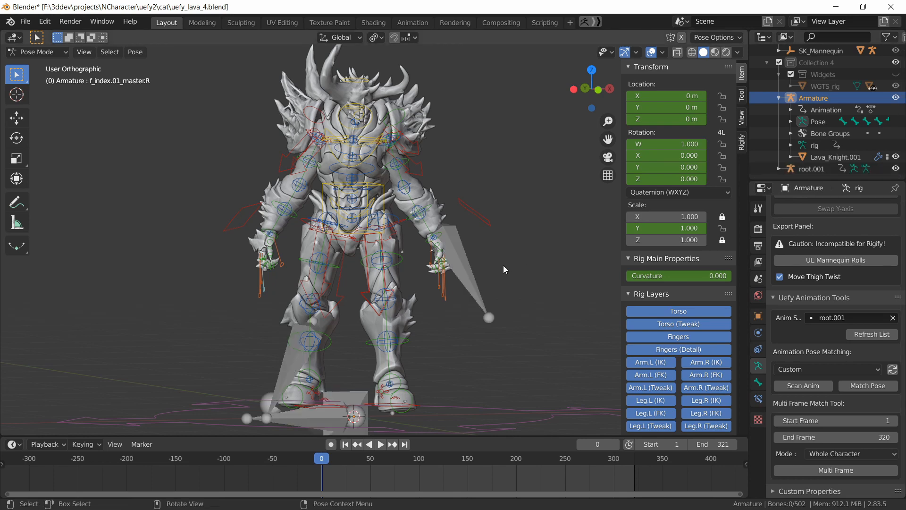
pyautogui.click(33, 53)
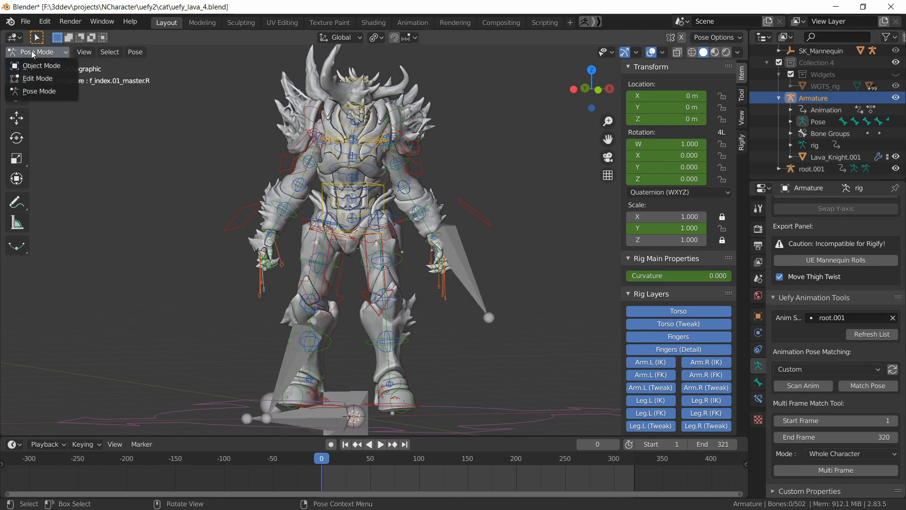
pyautogui.click(42, 65)
pyautogui.click(458, 263)
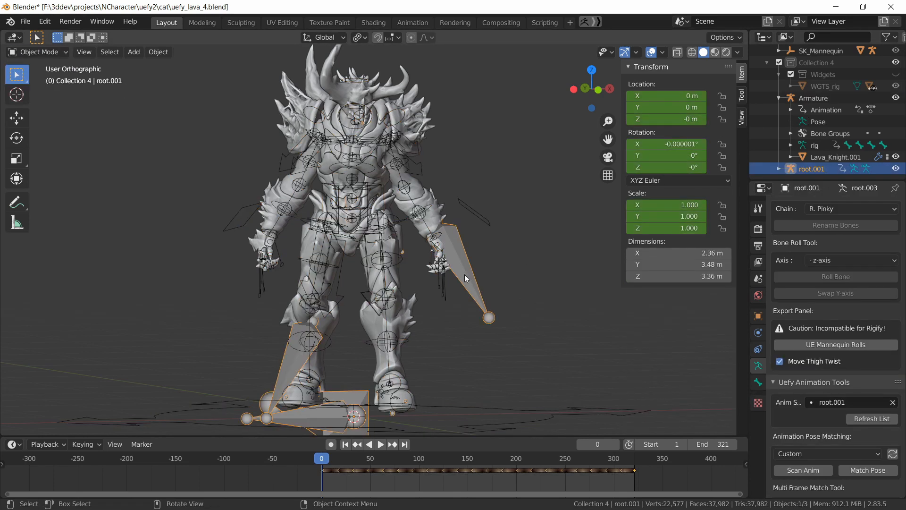
pyautogui.press('g')
pyautogui.press('Escape')
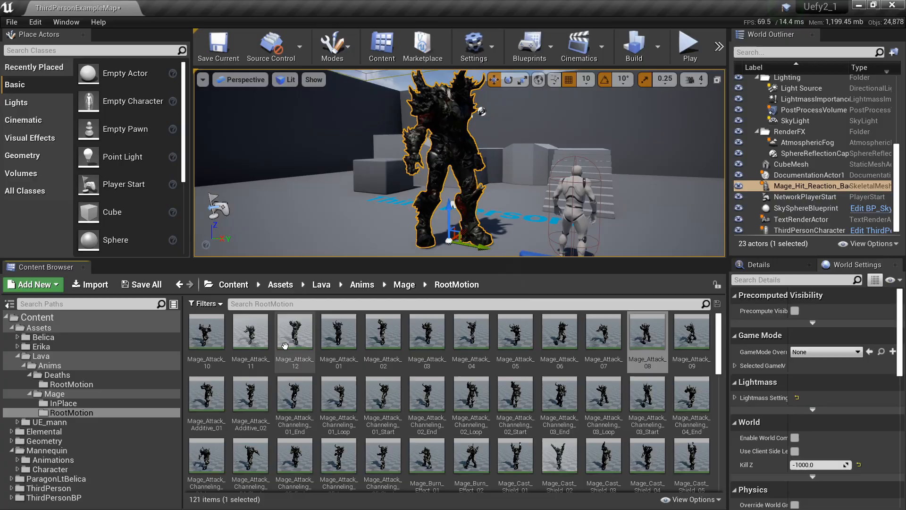
# - Switch to Unreal and open the Mage_Attack_12 animation for preview
pyautogui.doubleClick(284, 346)
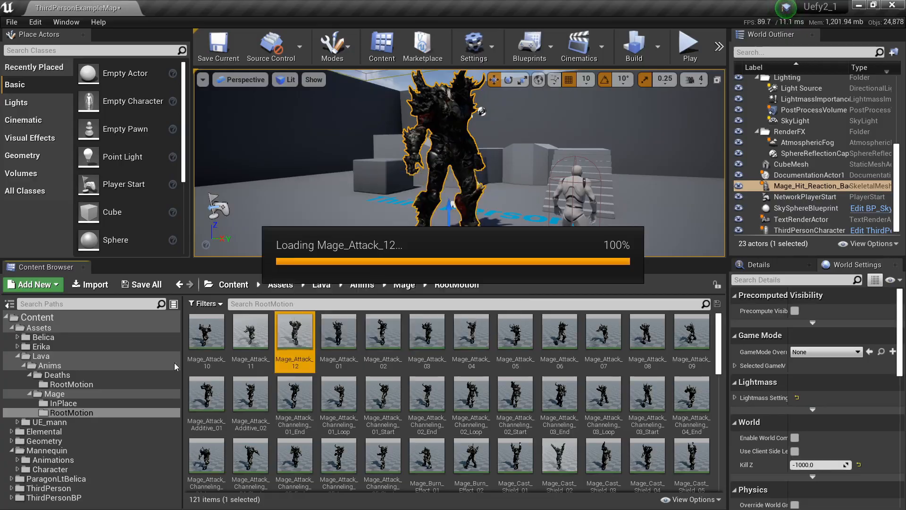